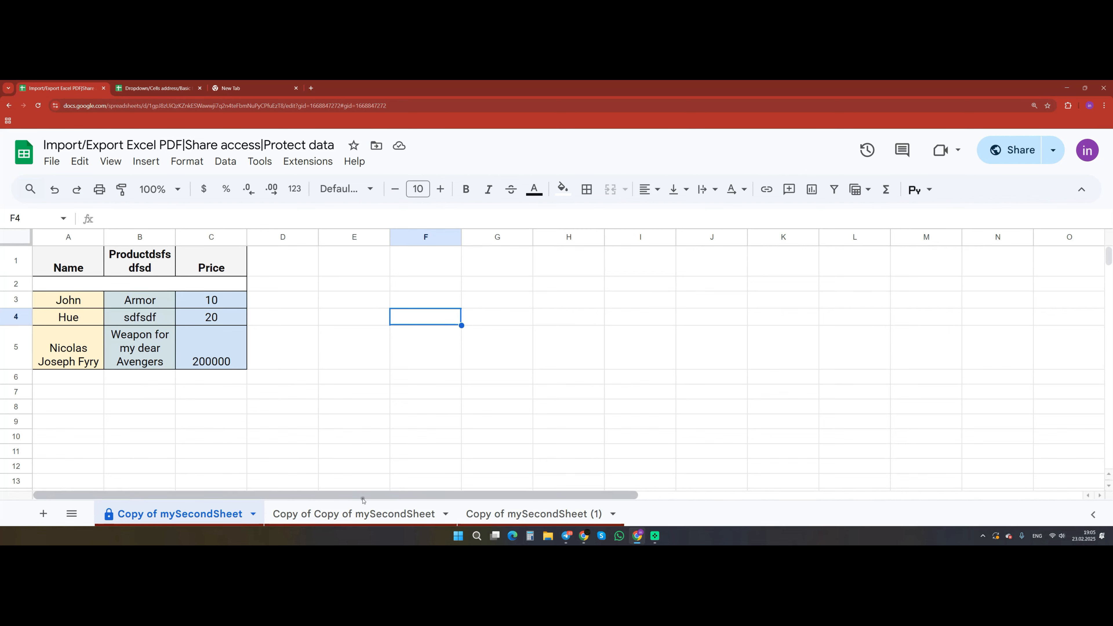
# Copy the sheet "Copy of mySecondSheet" into the existing spreadsheet "Dropdown/Cells address/Basic filters&formulas", finding it by its URL.
pyautogui.rightClick(188, 514)
pyautogui.moveTo(161, 315)
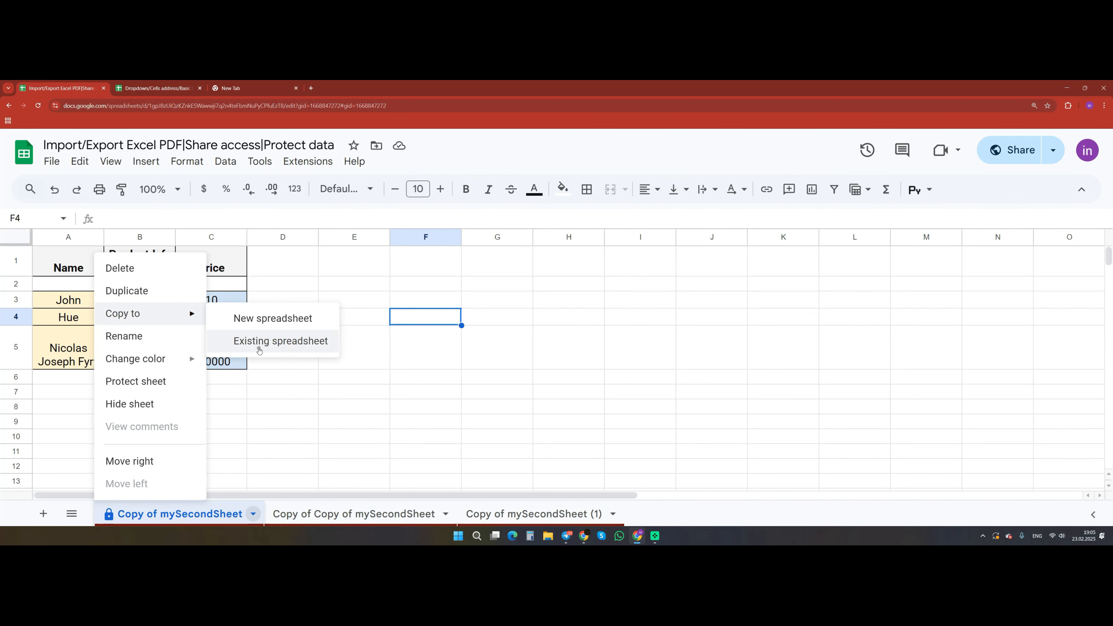
pyautogui.click(263, 342)
pyautogui.click(166, 88)
pyautogui.click(246, 106)
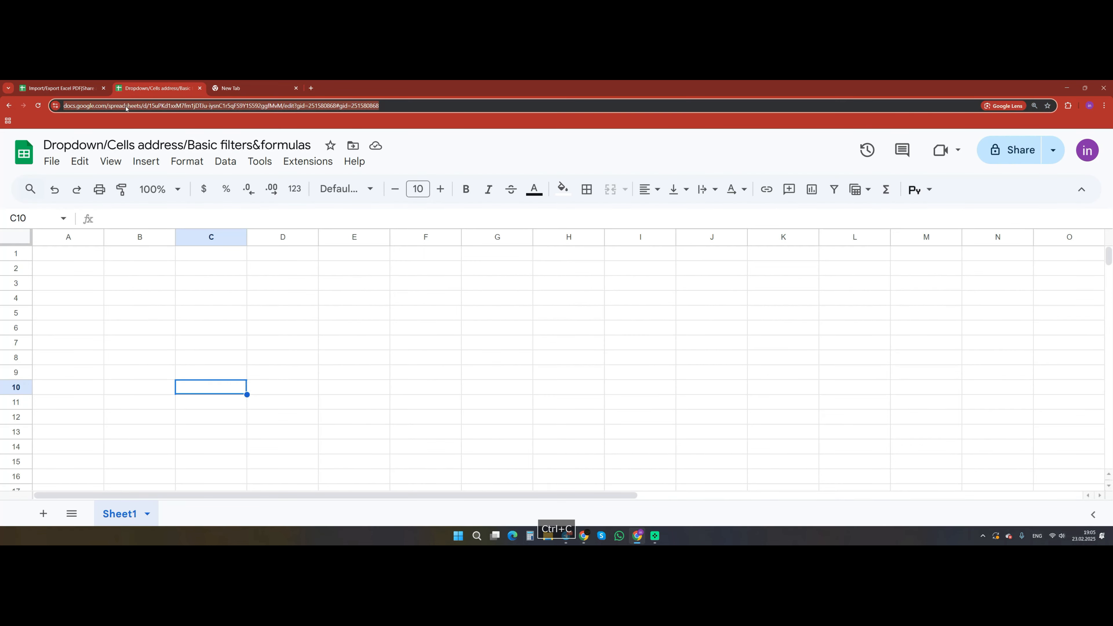
pyautogui.hotkey('ctrl', 'c')
pyautogui.click(61, 89)
pyautogui.click(566, 187)
pyautogui.hotkey('ctrl', 'v')
pyautogui.press('Return')
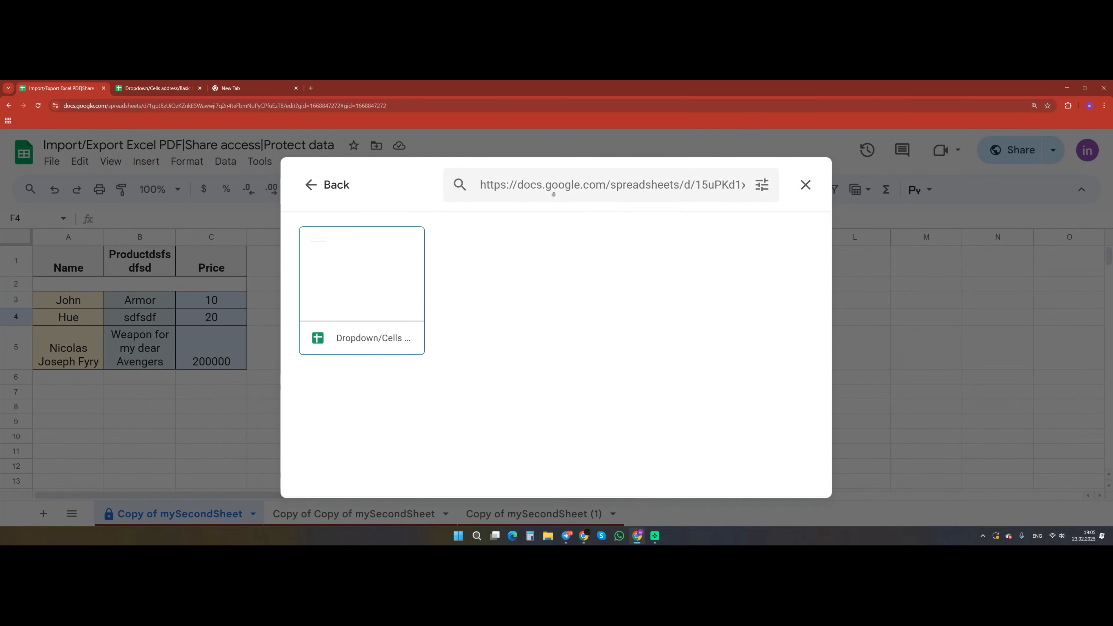
pyautogui.doubleClick(360, 324)
# In the "Dropdown/Cells address/Basic filters&formulas" spreadsheet, rename the copied sheet as 1.
pyautogui.click(163, 87)
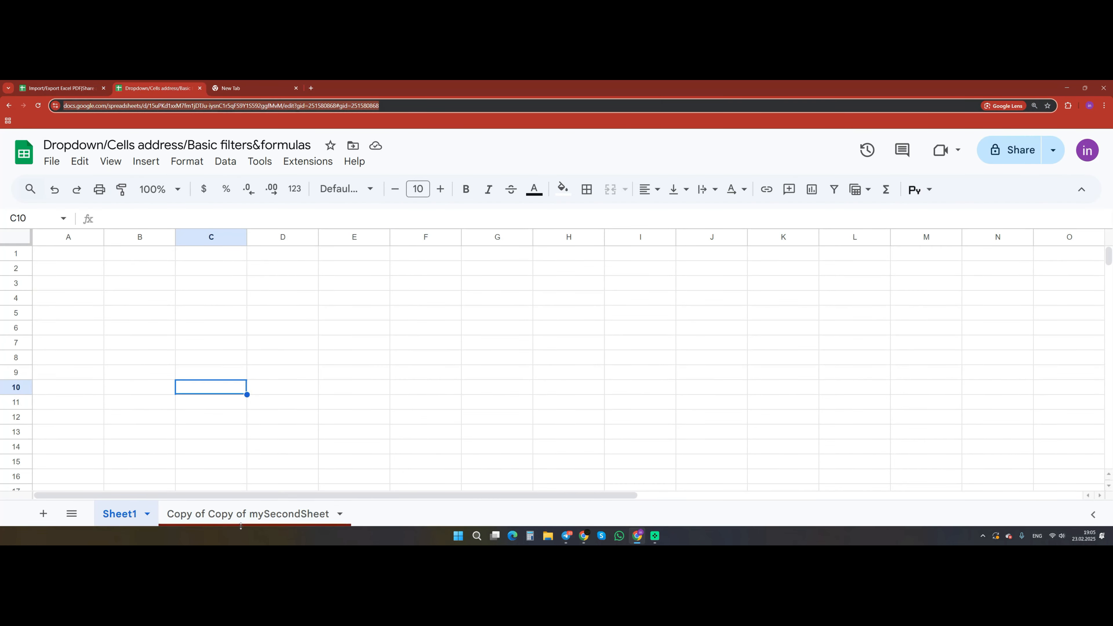
pyautogui.rightClick(217, 519)
pyautogui.click(204, 336)
pyautogui.write('1')
pyautogui.press('Return')
# Delete the empty Sheet1 and select the table range A1:C5 on sheet 1.
pyautogui.rightClick(123, 522)
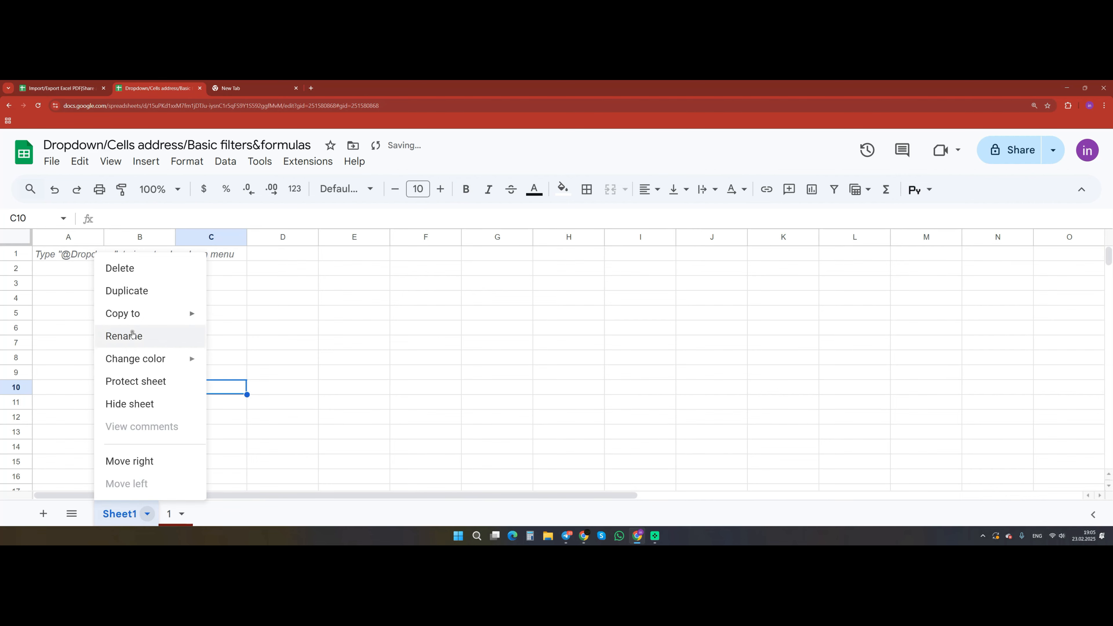
pyautogui.click(119, 268)
pyautogui.press('Return')
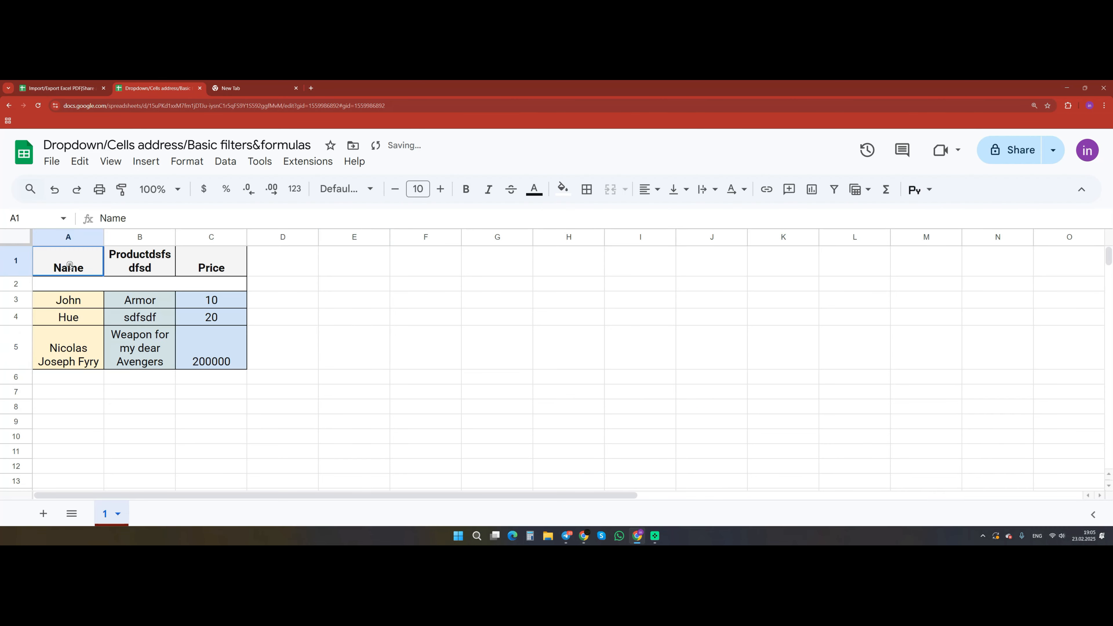
pyautogui.moveTo(69, 268); pyautogui.dragTo(189, 359)
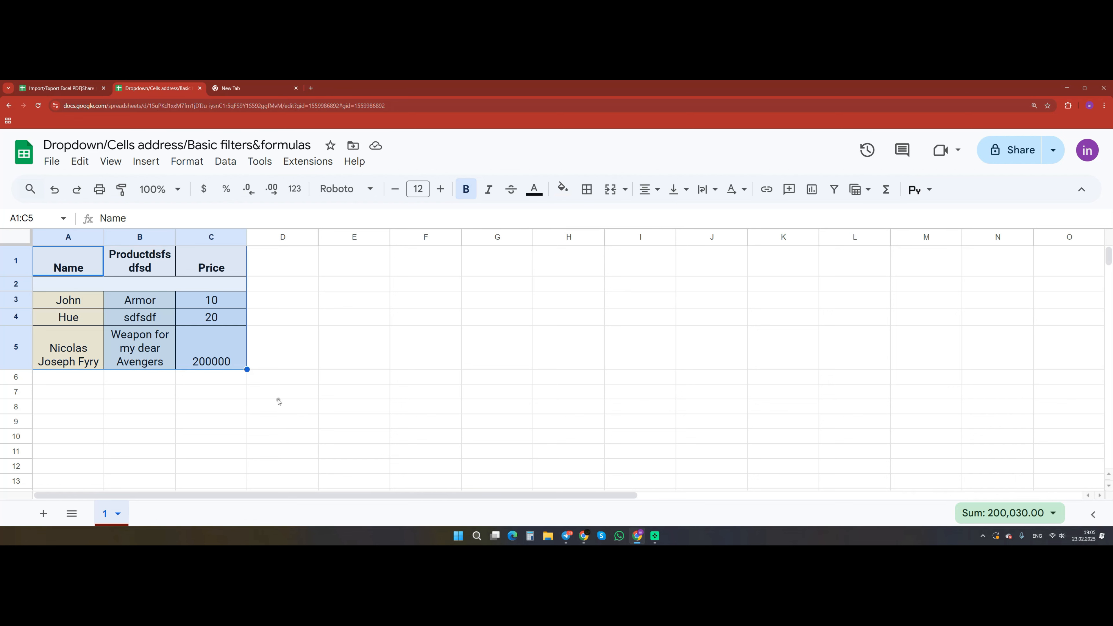
# Add six new blank sheets to the spreadsheet.
pyautogui.click(42, 518)
pyautogui.click(42, 517)
pyautogui.click(43, 517)
pyautogui.click(42, 517)
pyautogui.click(42, 517)
pyautogui.click(42, 517)
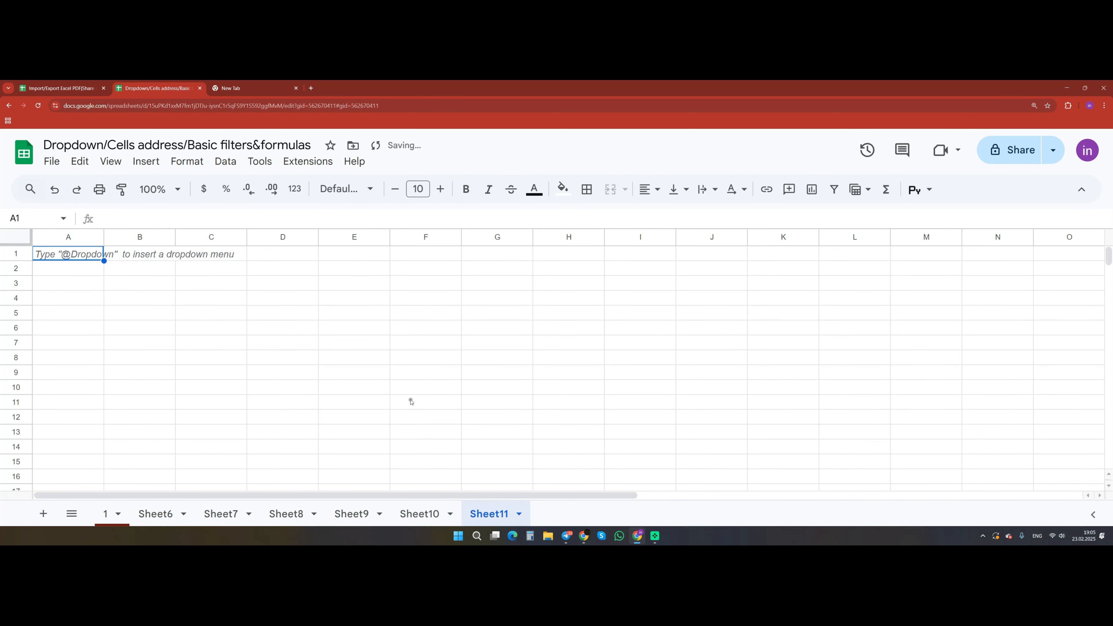
# Rename Sheet11 as 2 and move it directly after sheet 1.
pyautogui.rightClick(485, 514)
pyautogui.click(492, 336)
pyautogui.write('2')
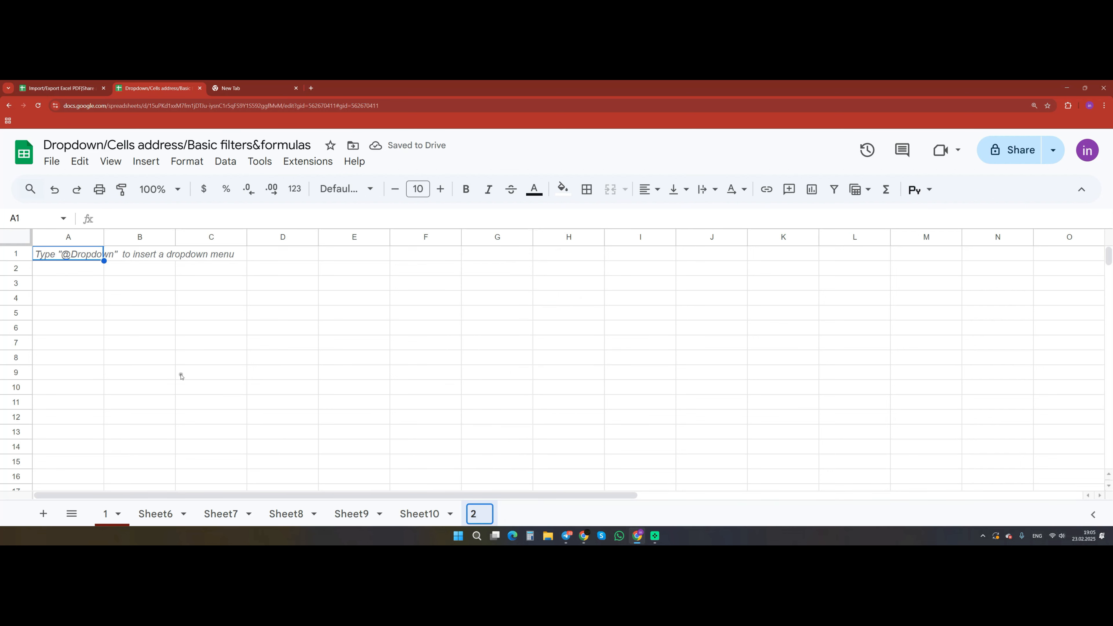
pyautogui.click(153, 358)
pyautogui.moveTo(482, 522); pyautogui.dragTo(144, 513)
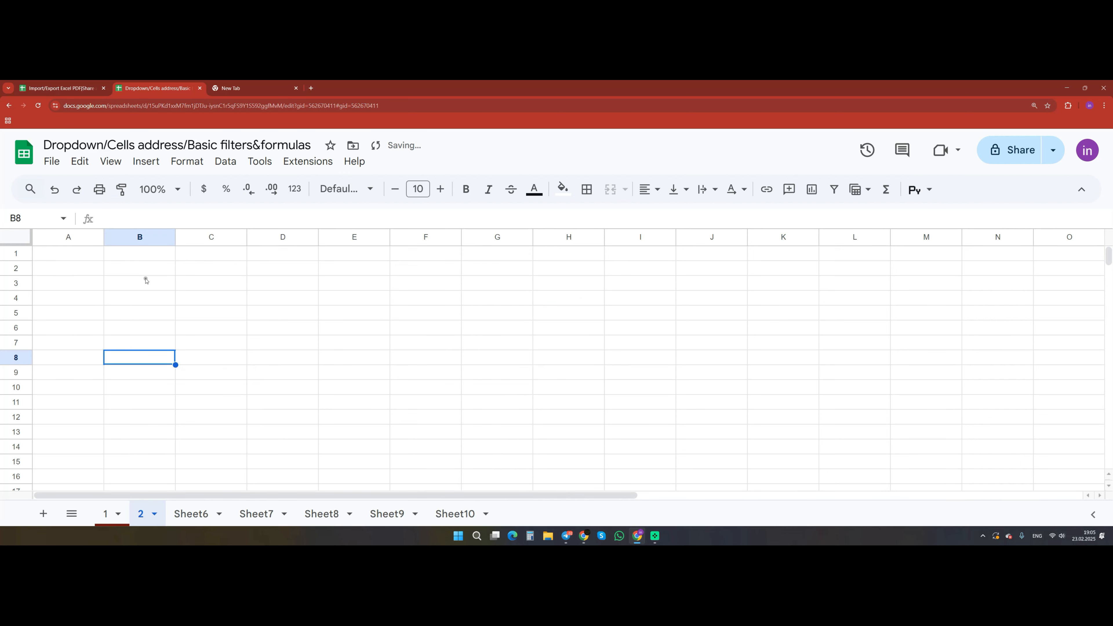
# Examine the table on sheet 1 and the address of its cell A1 by column and row, comparing with sheet 2.
pyautogui.click(105, 513)
pyautogui.moveTo(67, 262); pyautogui.dragTo(217, 354)
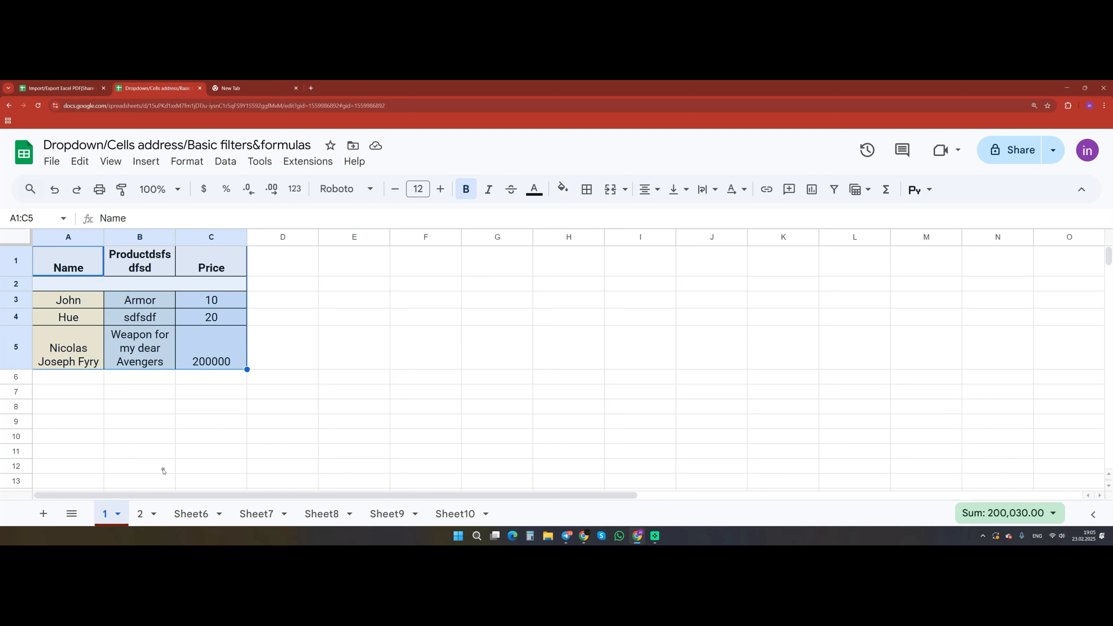
pyautogui.click(146, 512)
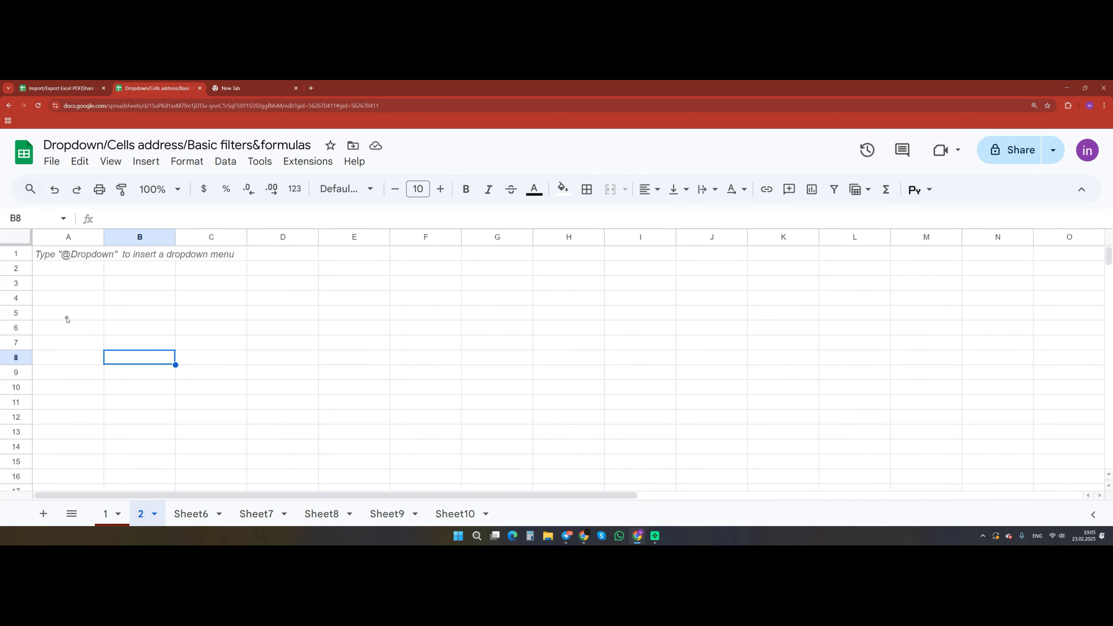
pyautogui.click(75, 255)
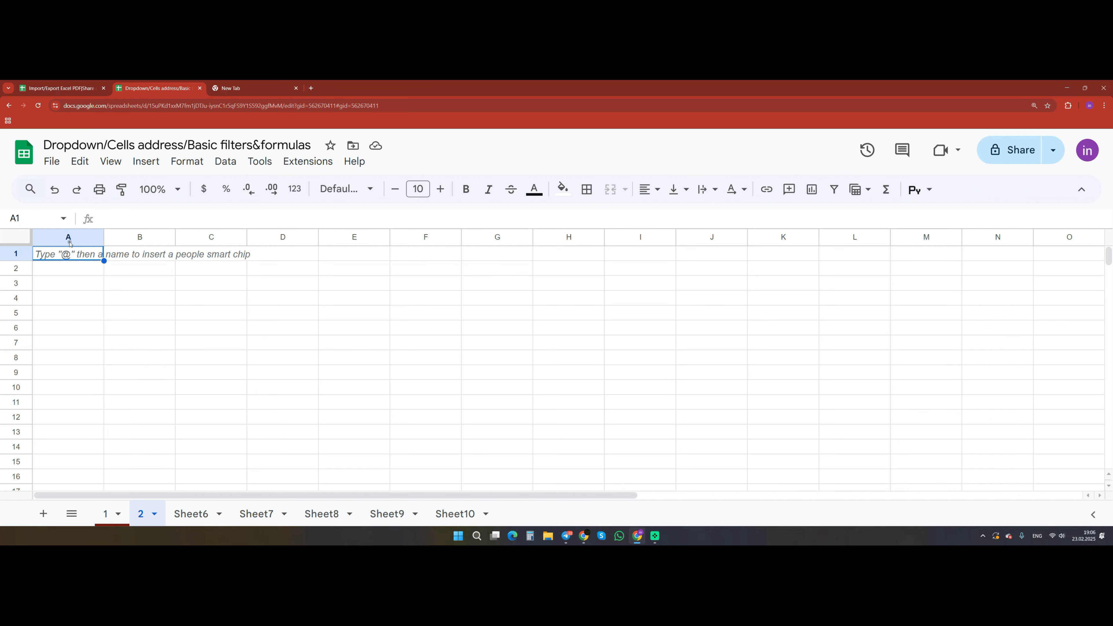
pyautogui.click(108, 513)
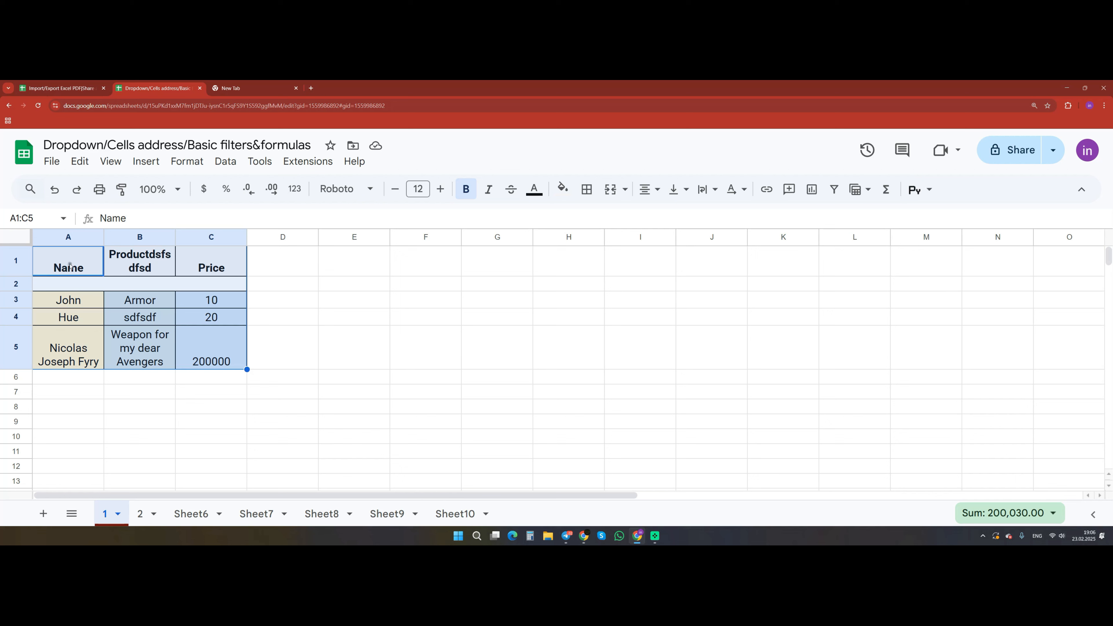
pyautogui.click(69, 237)
pyautogui.click(19, 263)
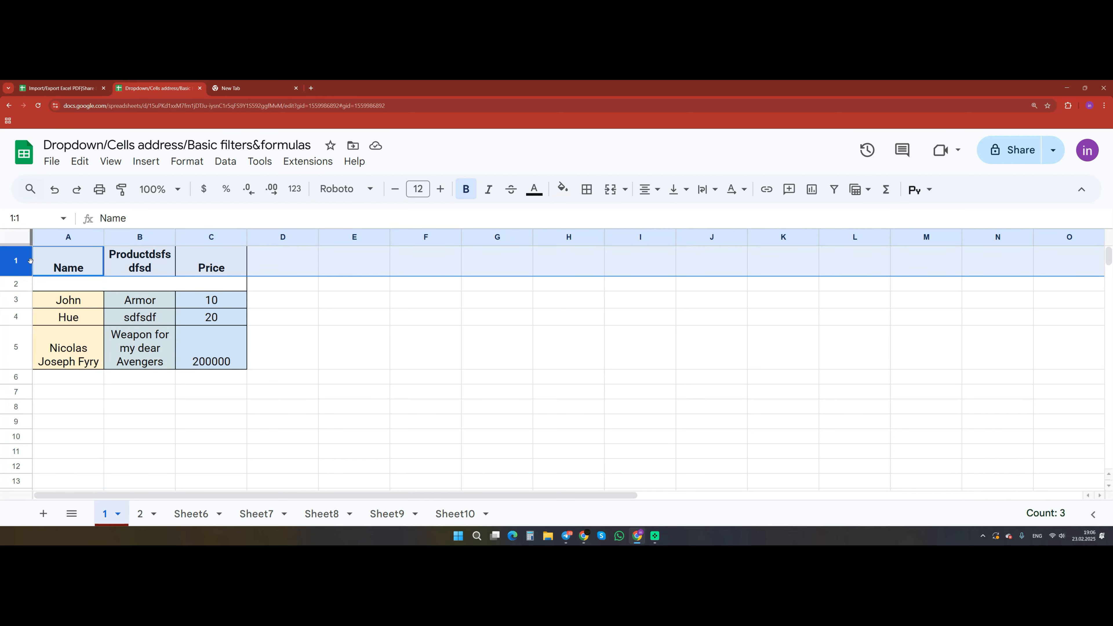
pyautogui.click(73, 239)
pyautogui.click(70, 258)
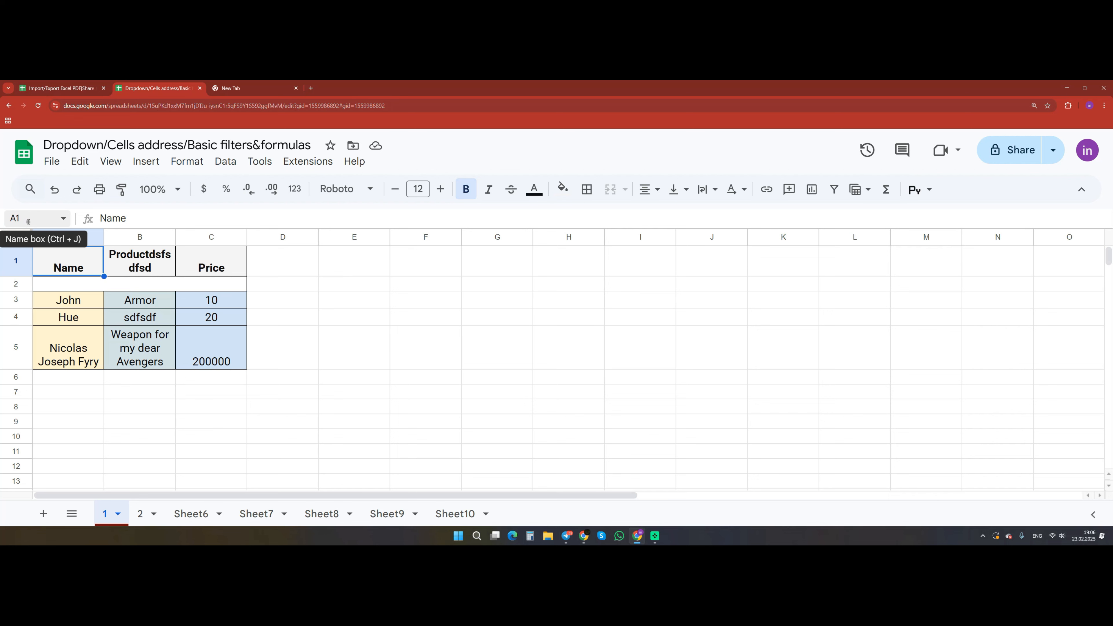
# Enter the formula ='1'!A1 in cell A1 of sheet 2 to reference the first header cell of sheet 1.
pyautogui.click(142, 514)
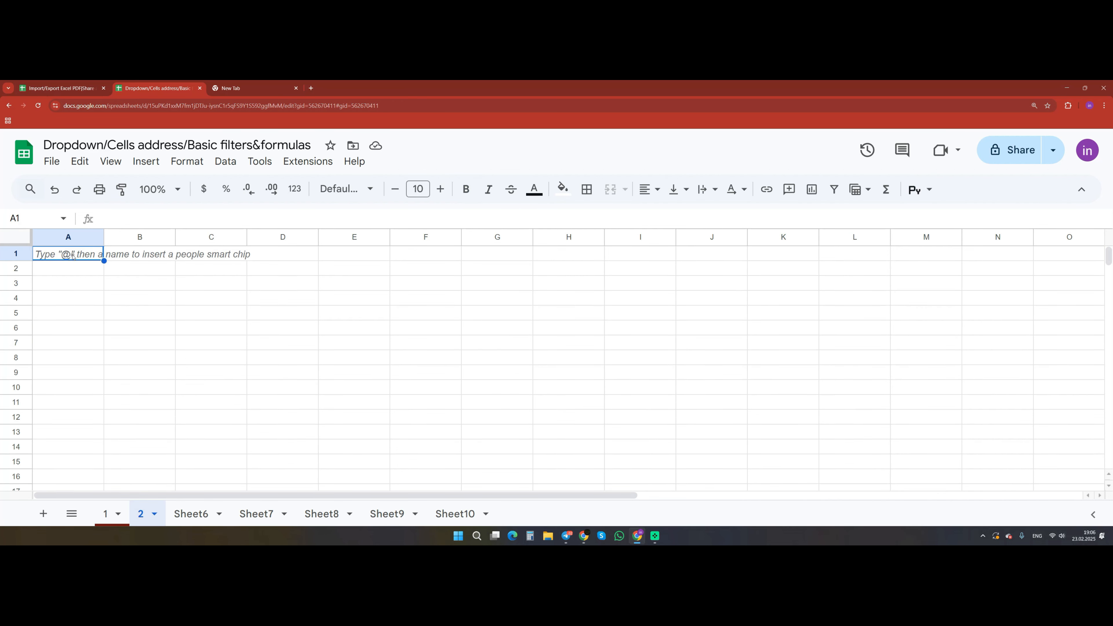
pyautogui.write('=')
pyautogui.click(107, 513)
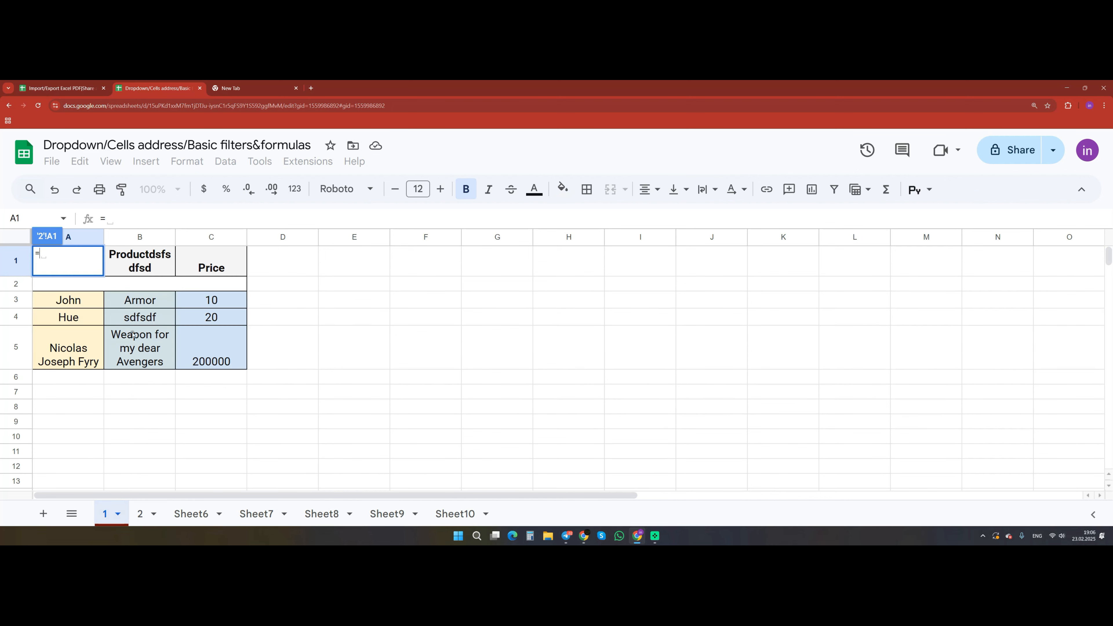
pyautogui.click(142, 265)
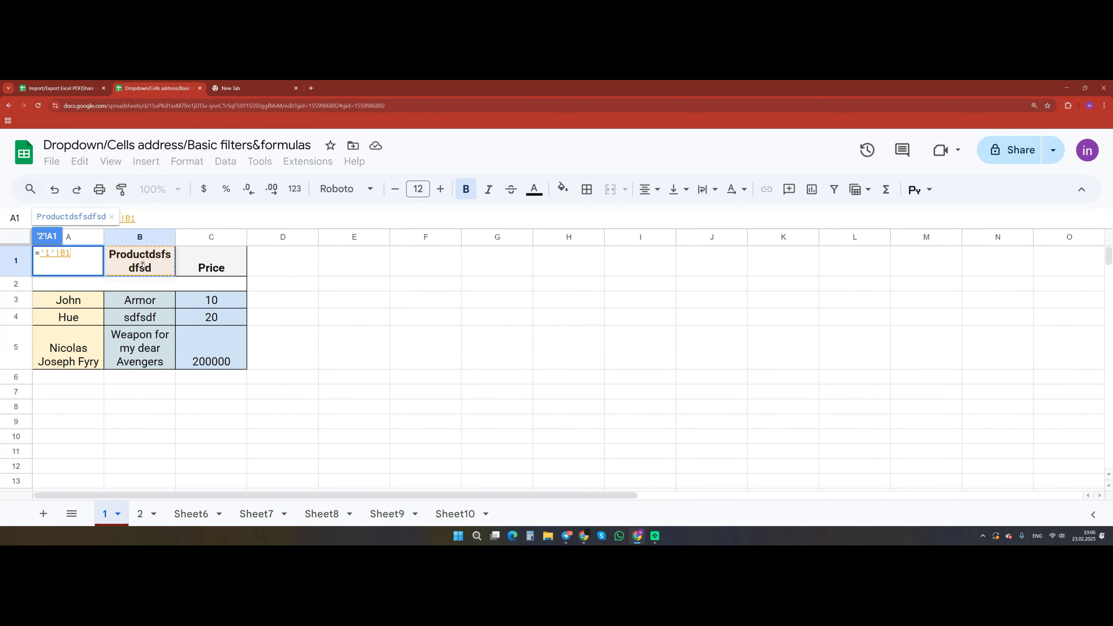
pyautogui.click(89, 269)
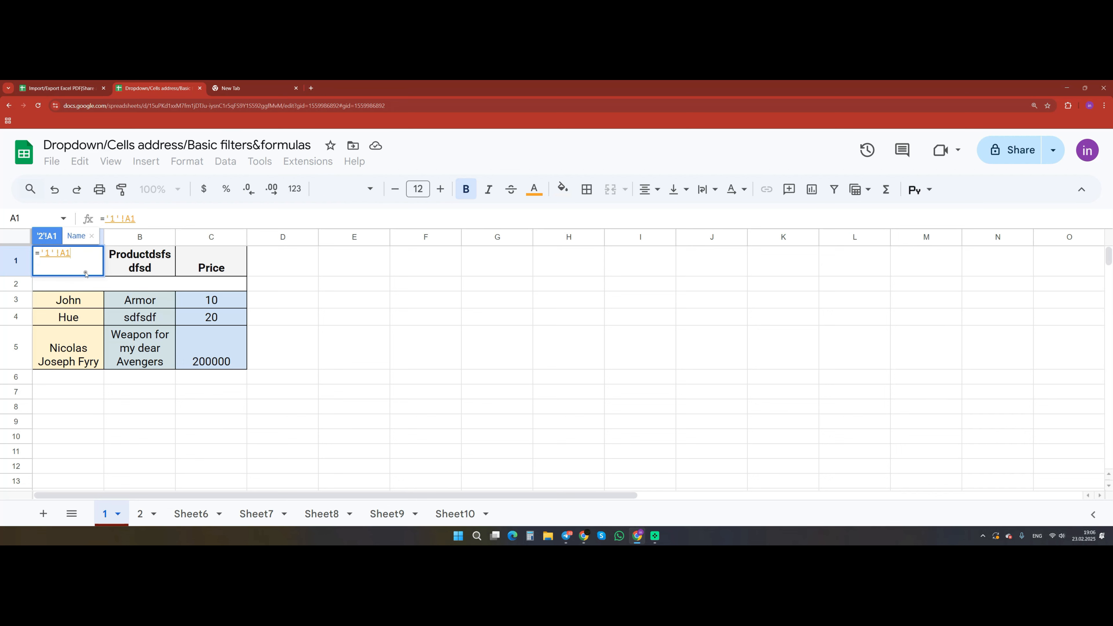
pyautogui.press('Return')
# Fill the A1 reference formula on sheet 2 across and down to cover the source table, and select A1:C5.
pyautogui.click(102, 520)
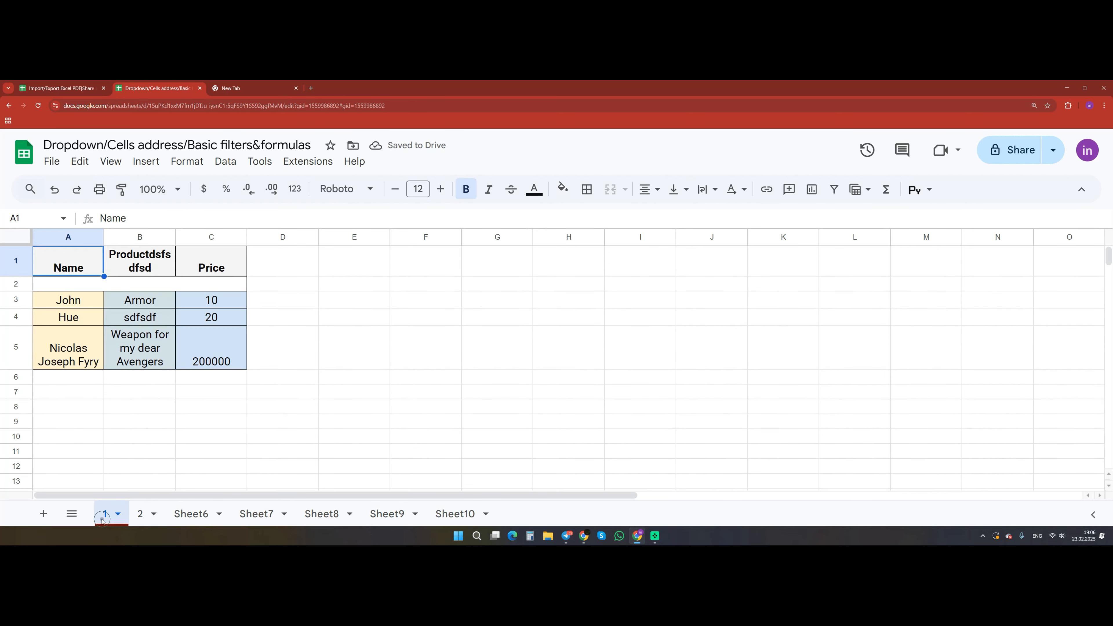
pyautogui.click(140, 514)
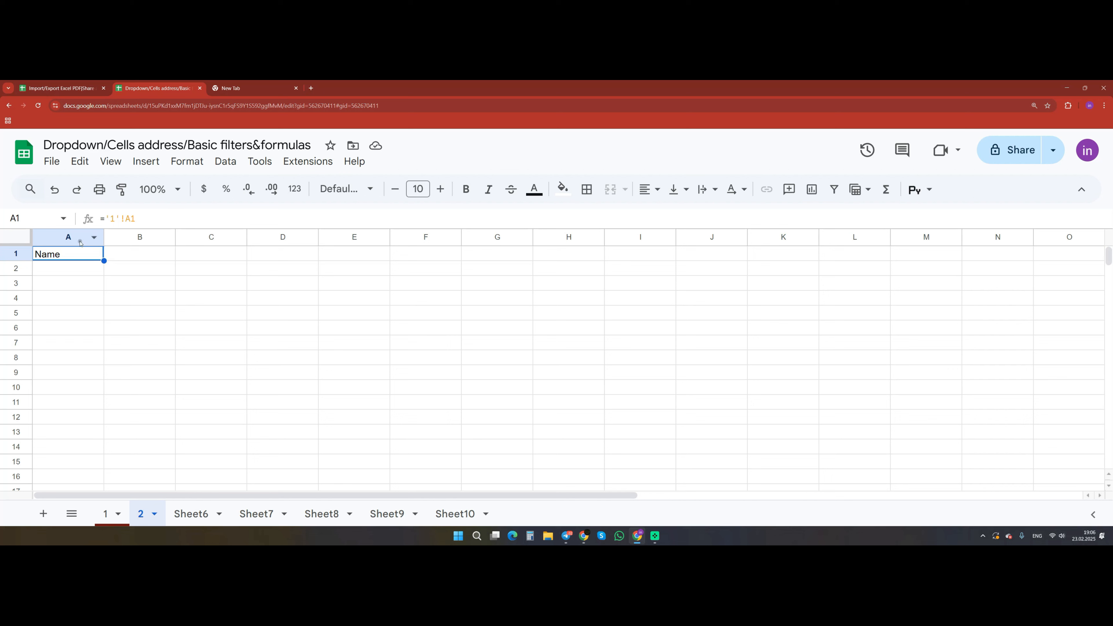
pyautogui.moveTo(104, 260); pyautogui.dragTo(364, 423)
pyautogui.moveTo(50, 253); pyautogui.dragTo(203, 314)
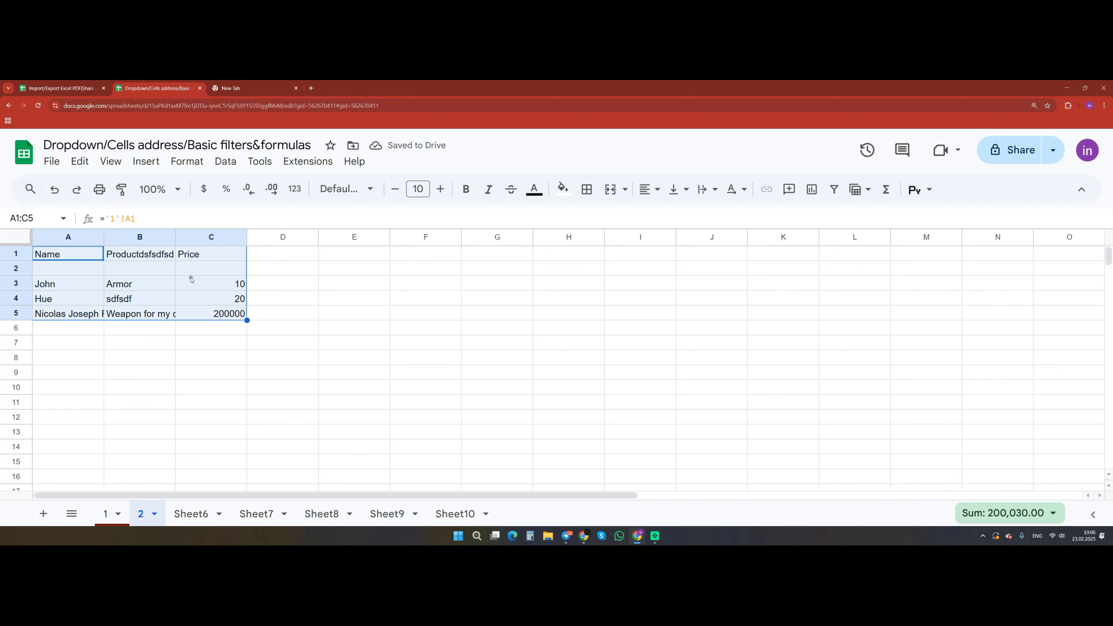
# Shorten the header in B1 of sheet 1 to "Productd" and check the linked cell B1 on sheet 2.
pyautogui.click(107, 513)
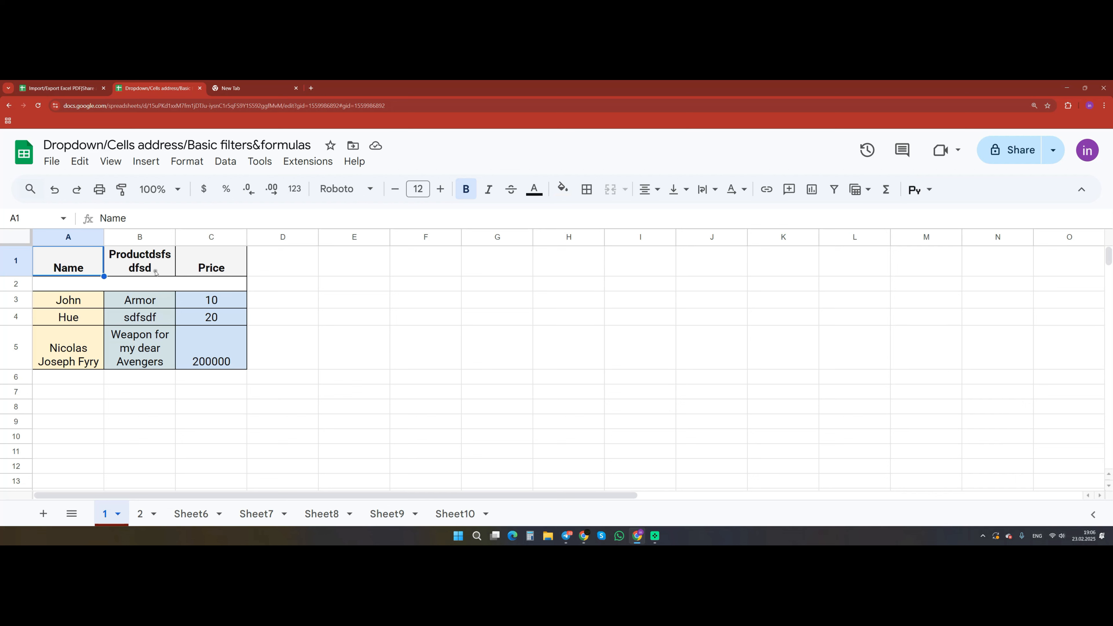
pyautogui.doubleClick(158, 257)
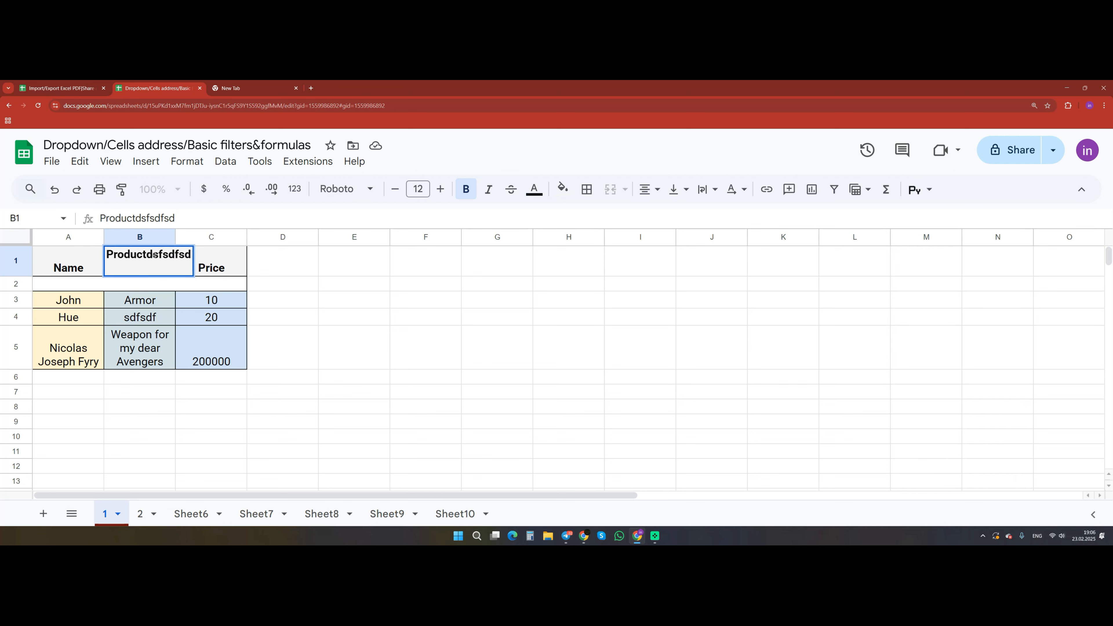
pyautogui.moveTo(155, 255); pyautogui.dragTo(239, 264)
pyautogui.press('BackSpace')
pyautogui.click(140, 513)
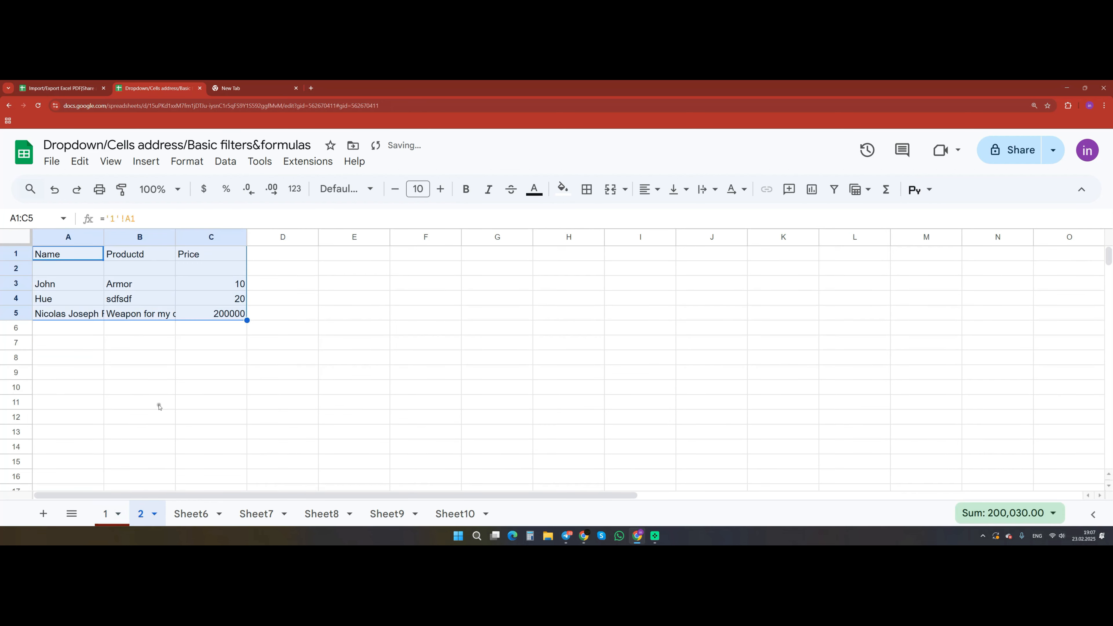
pyautogui.click(145, 262)
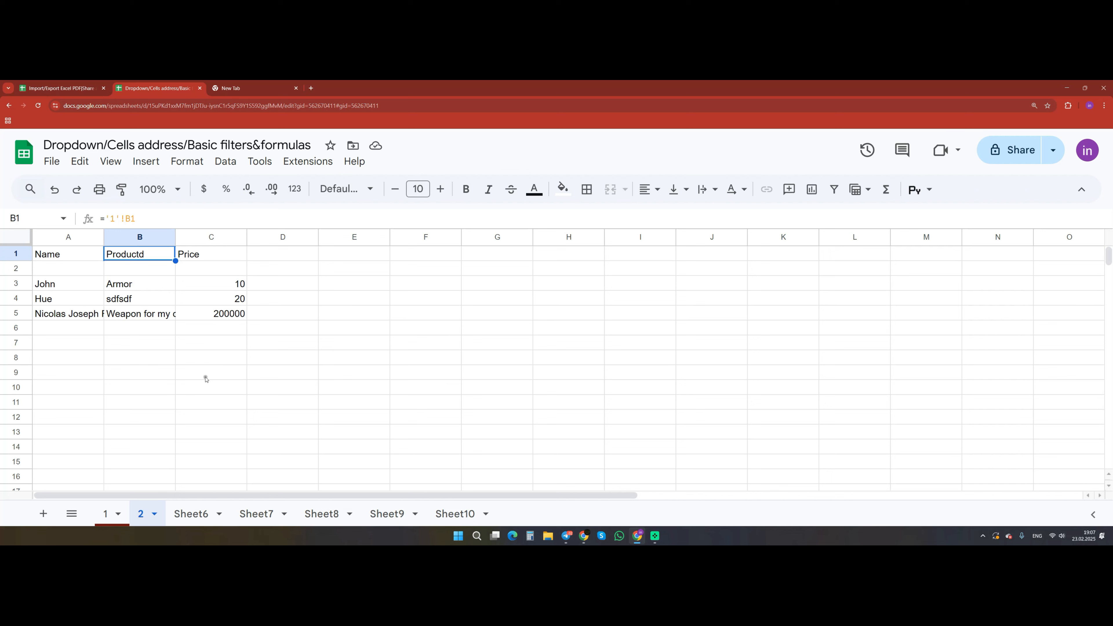
# Rename Sheet6 as 3 and select its cell A1.
pyautogui.rightClick(190, 519)
pyautogui.click(176, 341)
pyautogui.write('3')
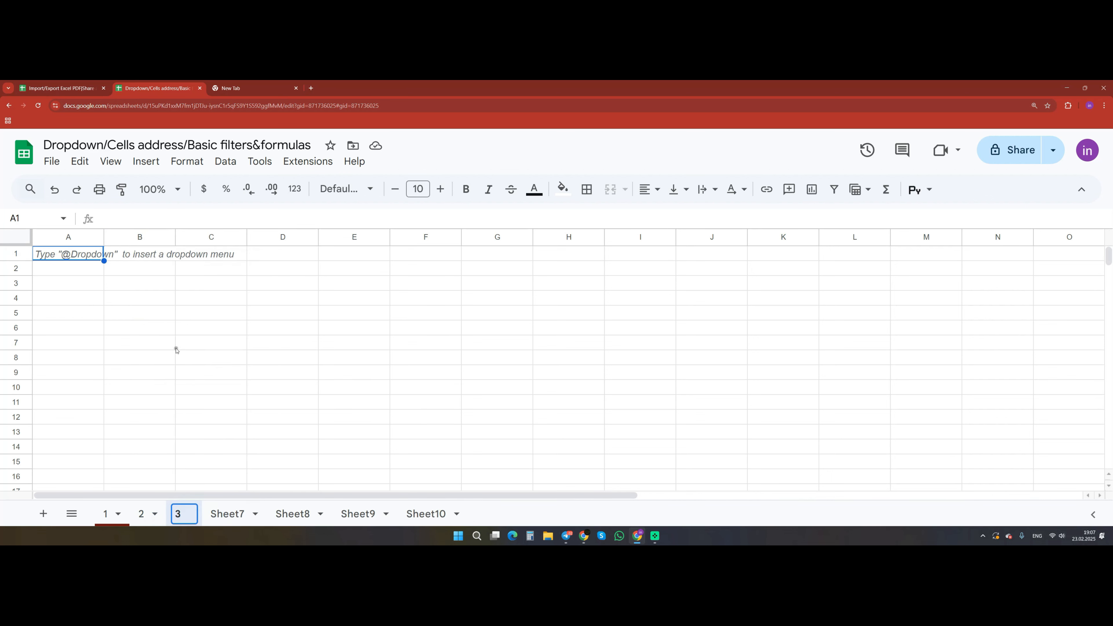
pyautogui.click(88, 261)
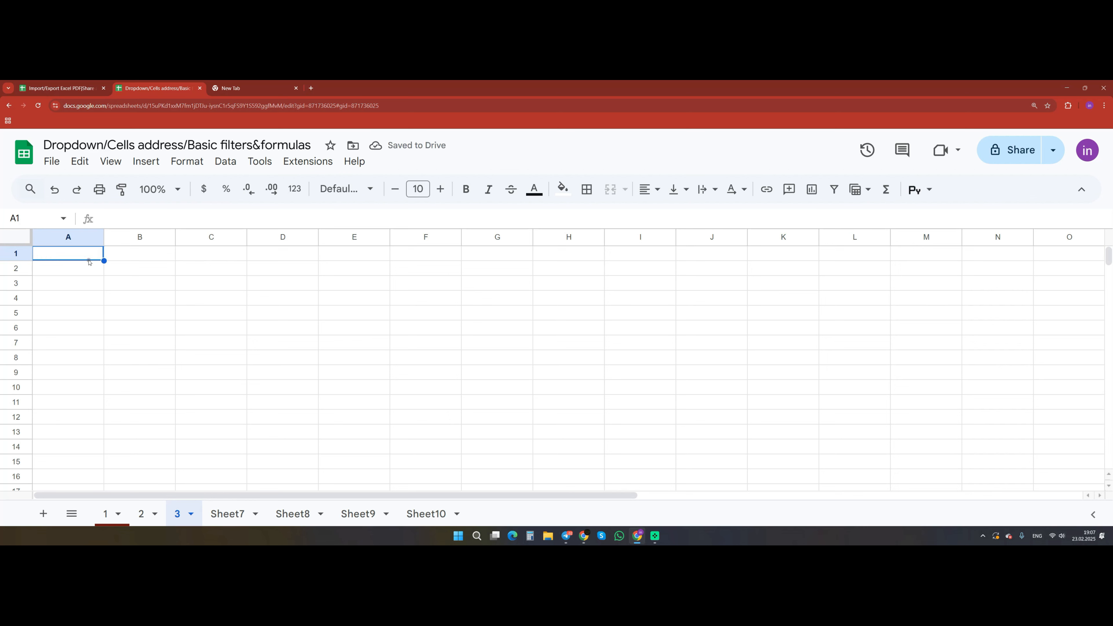
# Enter the array formula ={'1'!A:C} in A1 of sheet 3 to pull in columns A to C of sheet 1.
pyautogui.write('=')
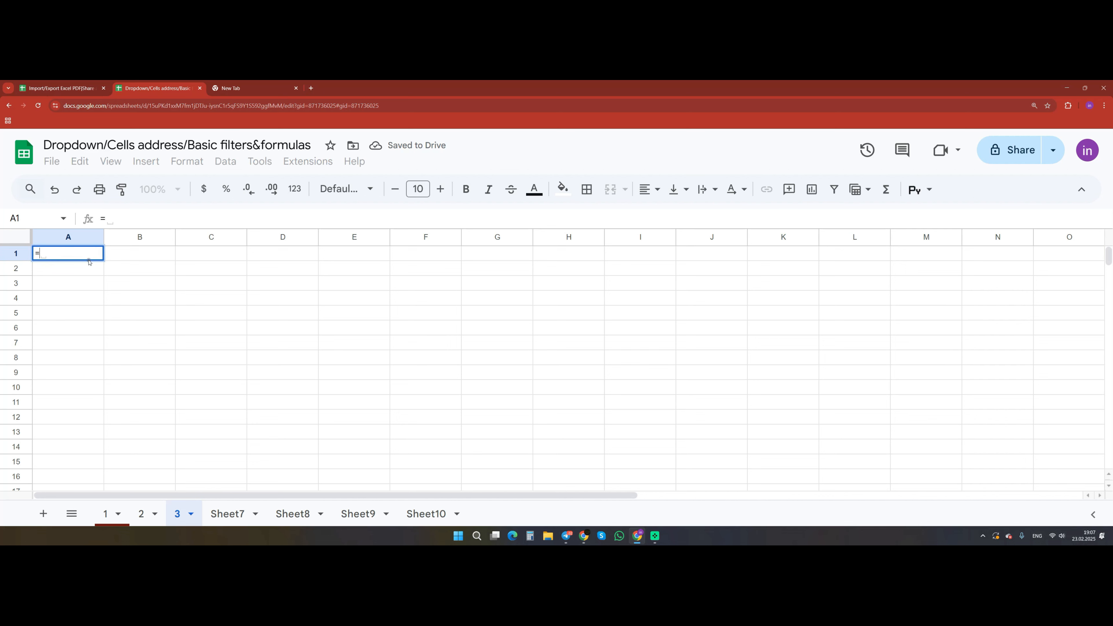
pyautogui.write('{')
pyautogui.click(105, 513)
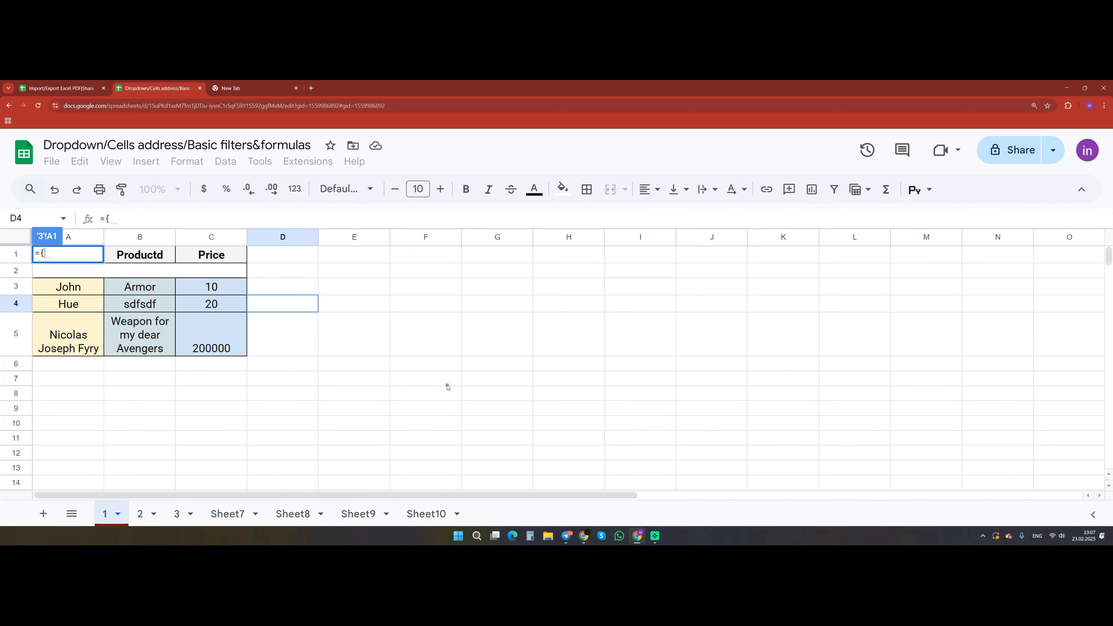
pyautogui.click(68, 237)
pyautogui.moveTo(78, 237); pyautogui.dragTo(221, 240)
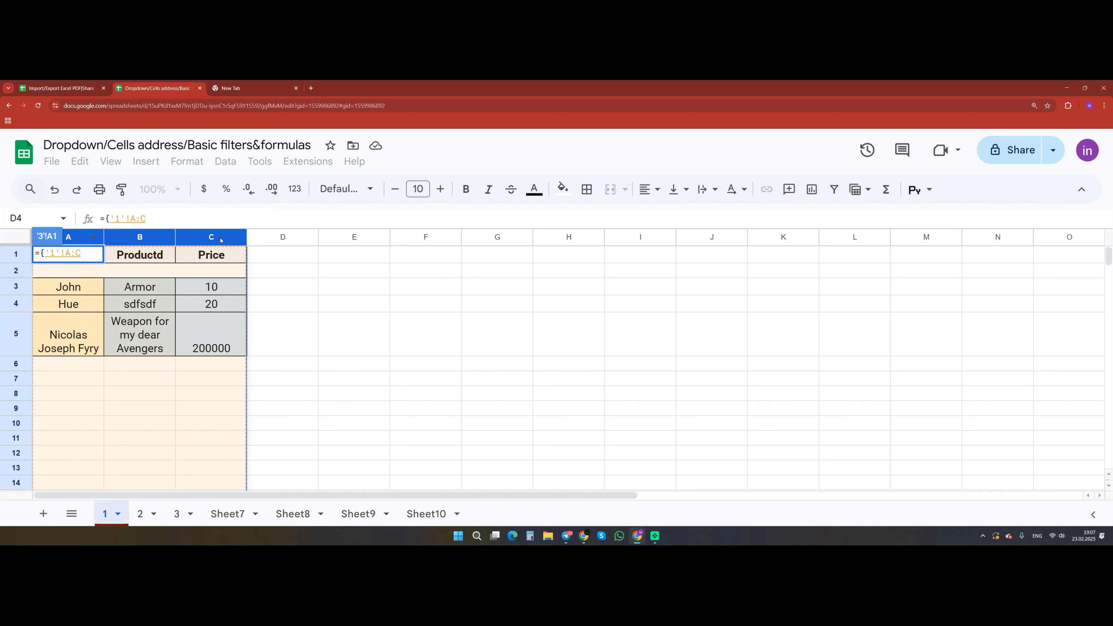
pyautogui.write('}')
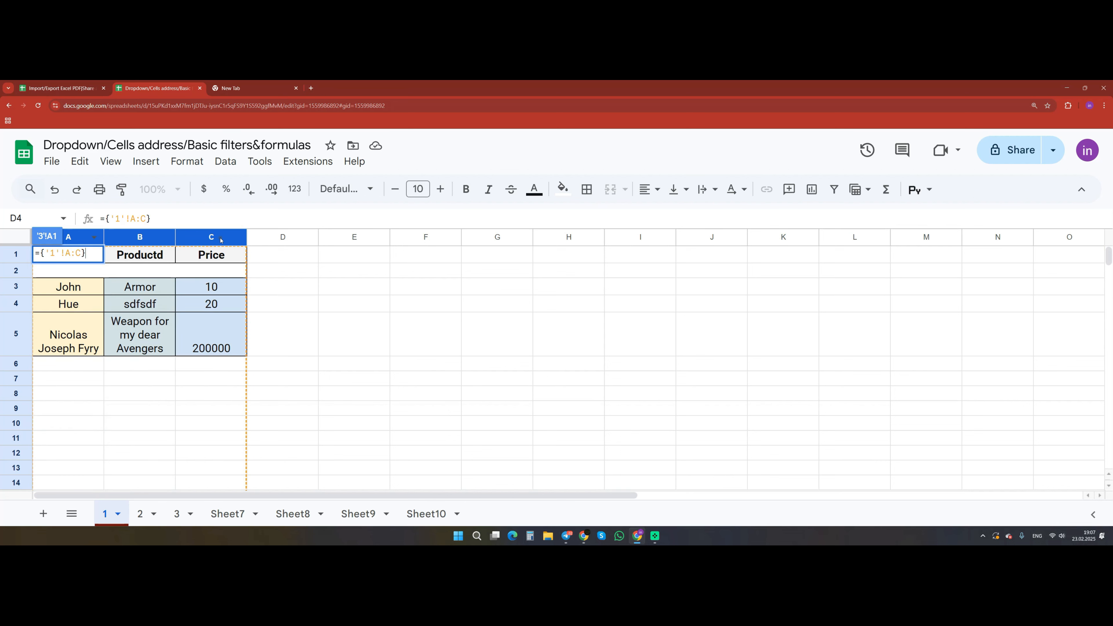
pyautogui.press('Return')
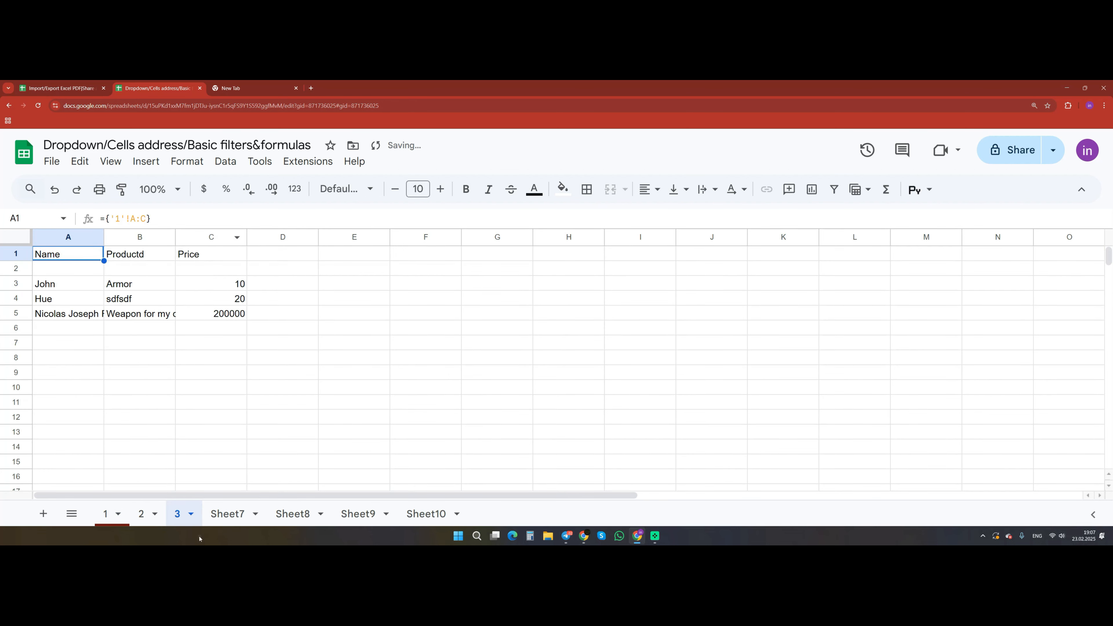
pyautogui.moveTo(90, 254); pyautogui.dragTo(193, 314)
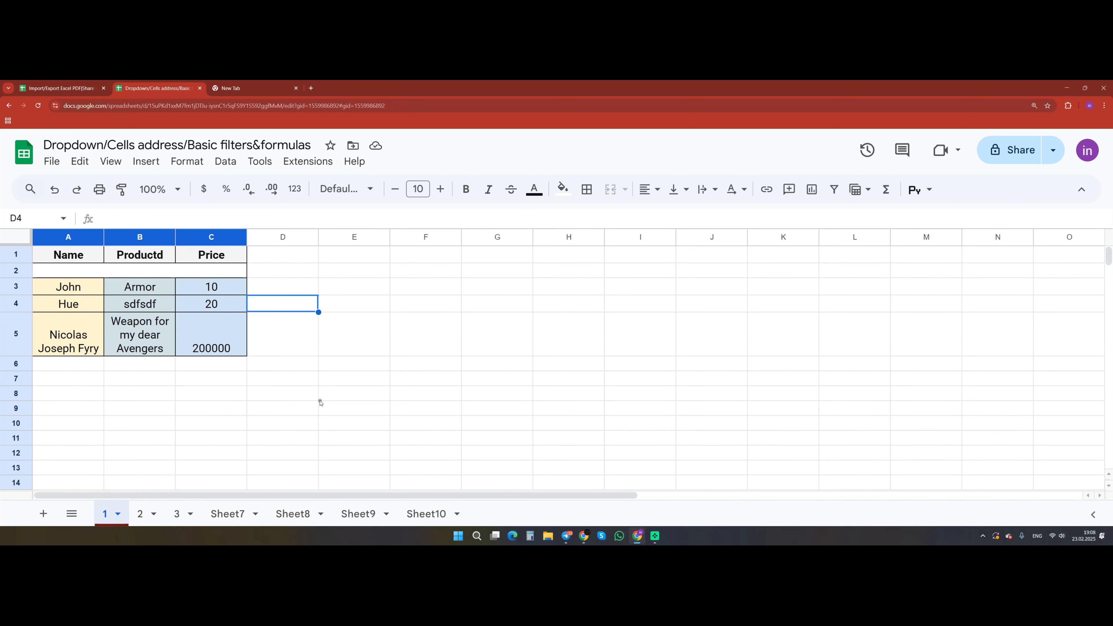
pyautogui.moveTo(54, 281); pyautogui.dragTo(66, 345)
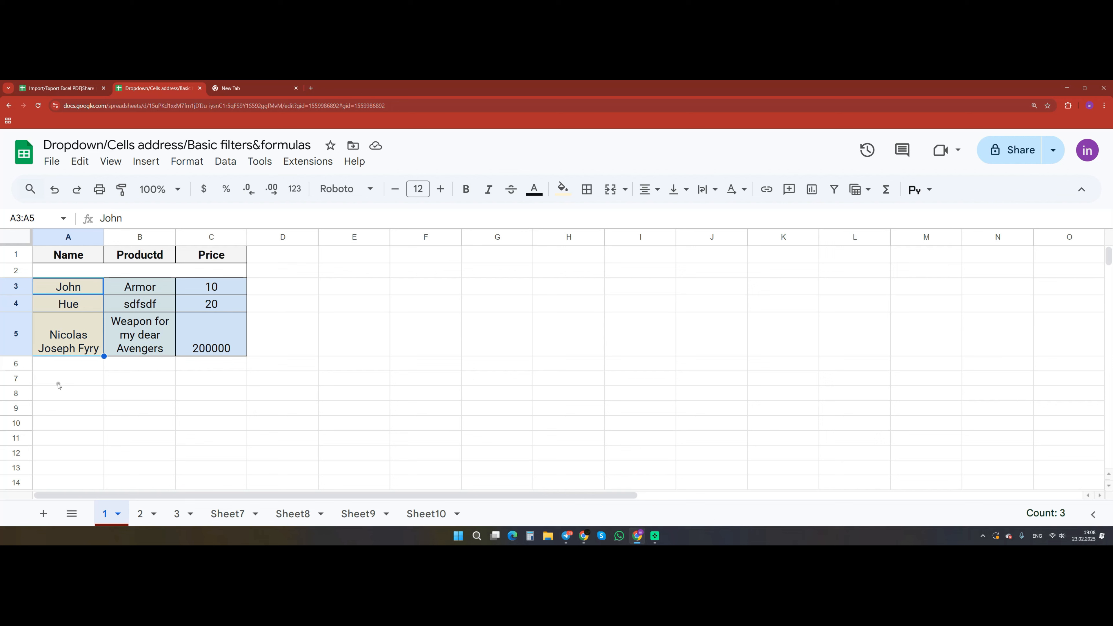
pyautogui.click(76, 382)
pyautogui.click(89, 397)
pyautogui.click(89, 412)
pyautogui.moveTo(85, 428); pyautogui.dragTo(85, 433)
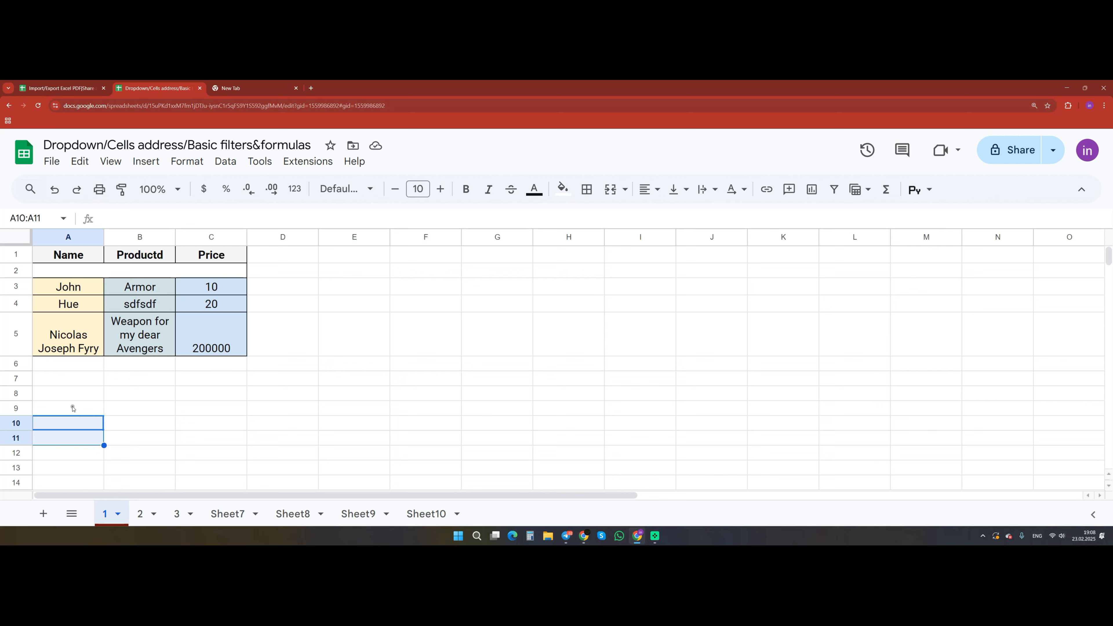
# Insert a dropdown in cell A7 of sheet 1 and apply its rule to the range A7:A17.
pyautogui.rightClick(52, 378)
pyautogui.scroll(-5, 136, 386)
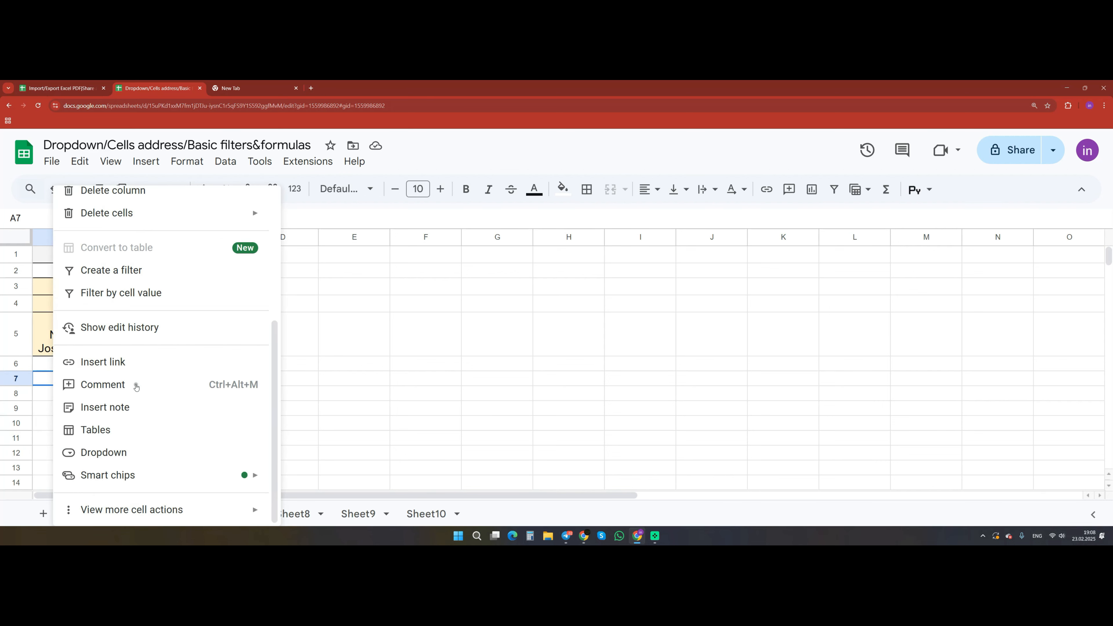
pyautogui.click(119, 455)
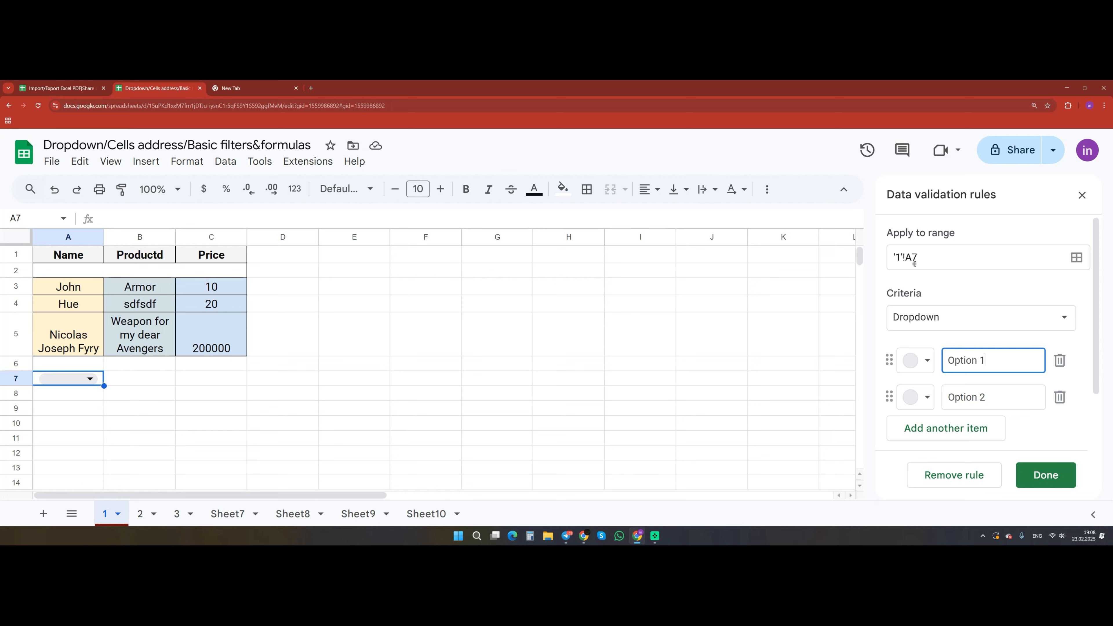
pyautogui.click(922, 258)
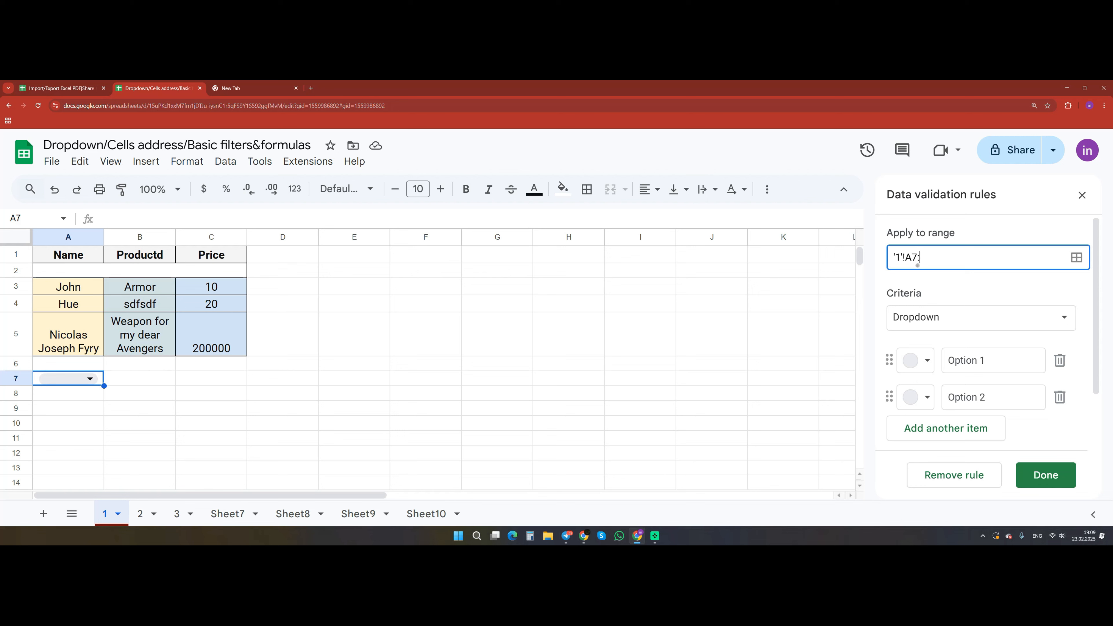
pyautogui.write(':A')
pyautogui.click(1024, 284)
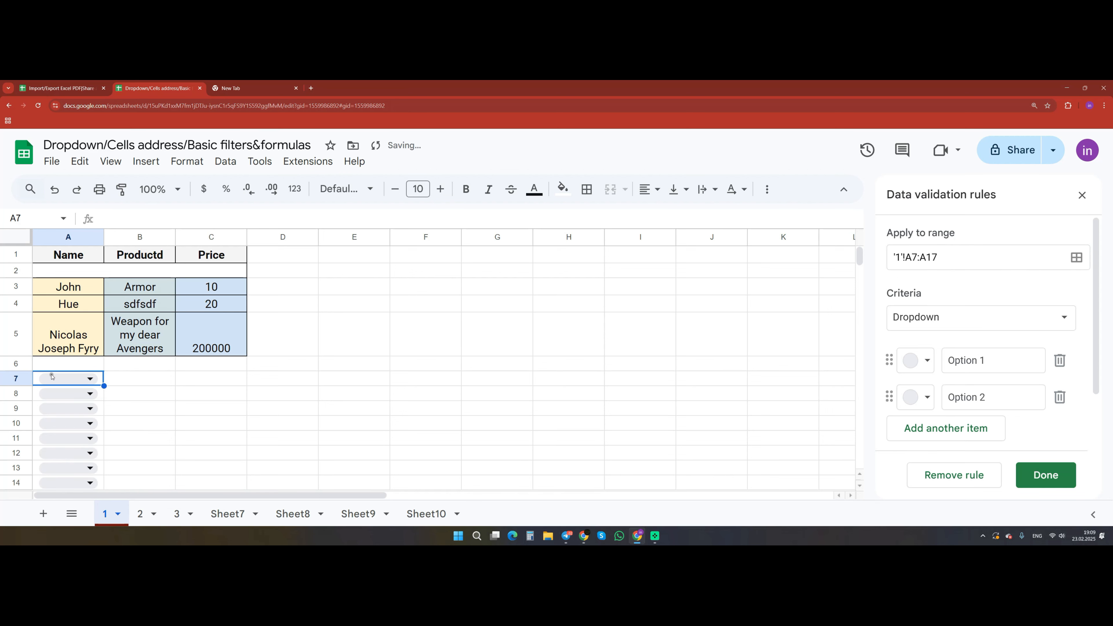
pyautogui.scroll(-4, 48, 377)
pyautogui.scroll(2, 67, 351)
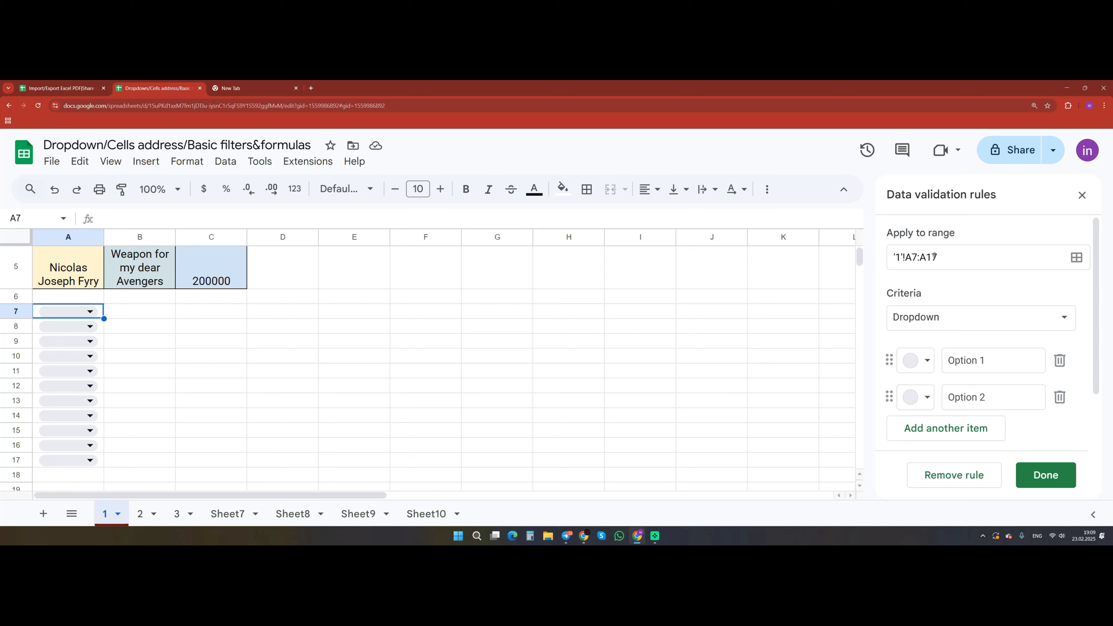
# Extend the dropdown rule's range to A7:B17.
pyautogui.moveTo(925, 257); pyautogui.dragTo(917, 257)
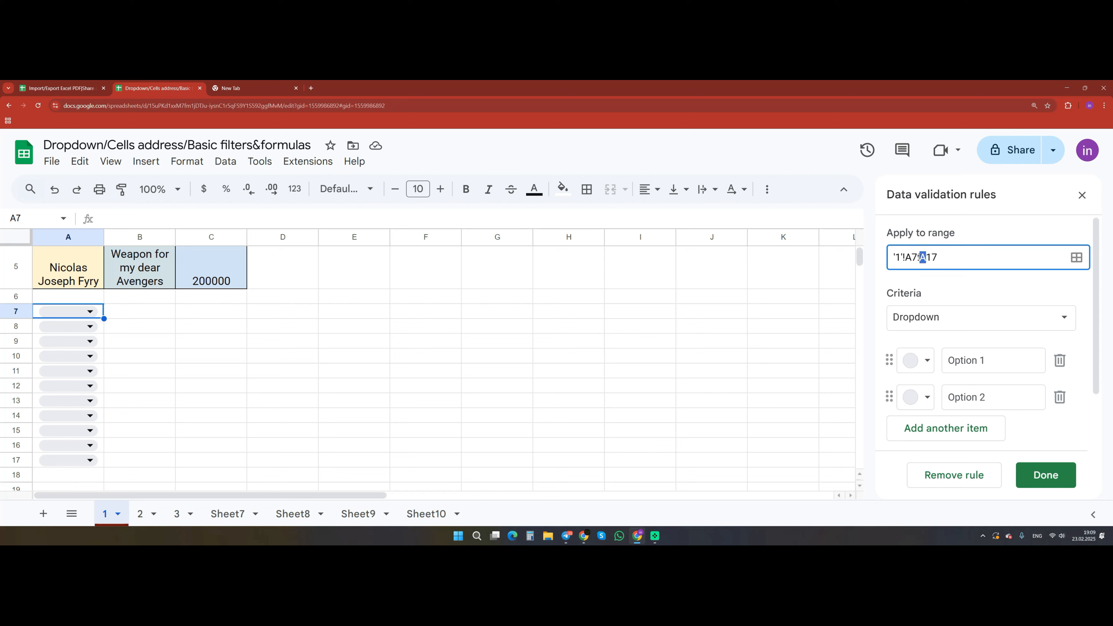
pyautogui.write('B')
pyautogui.click(990, 283)
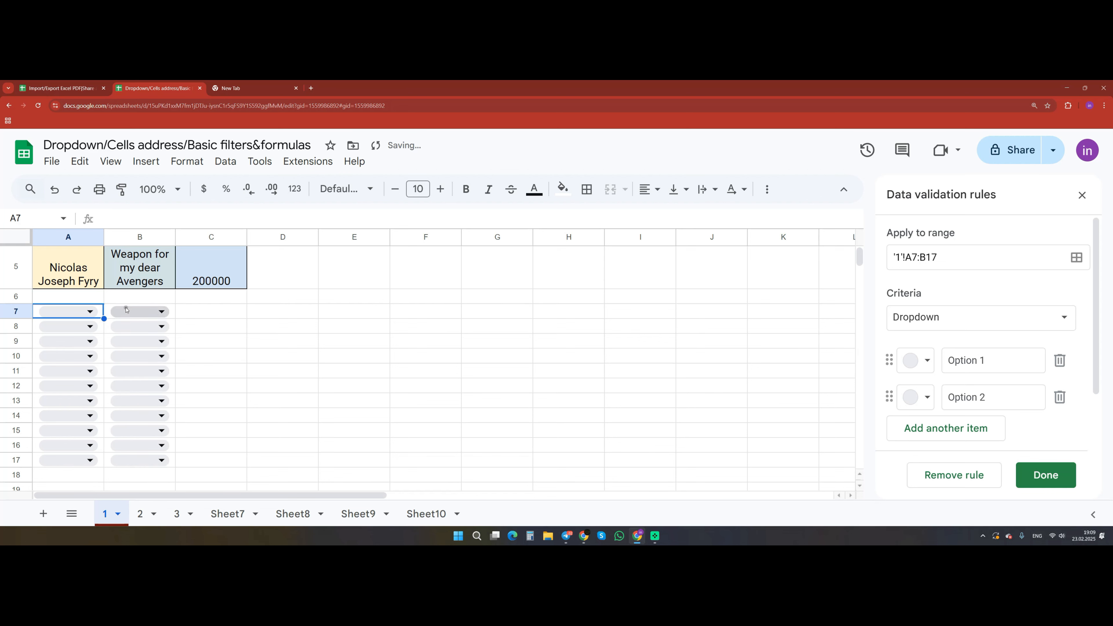
# Restrict the dropdown rule's range back to column A only, A7:A17.
pyautogui.moveTo(926, 257); pyautogui.dragTo(921, 256)
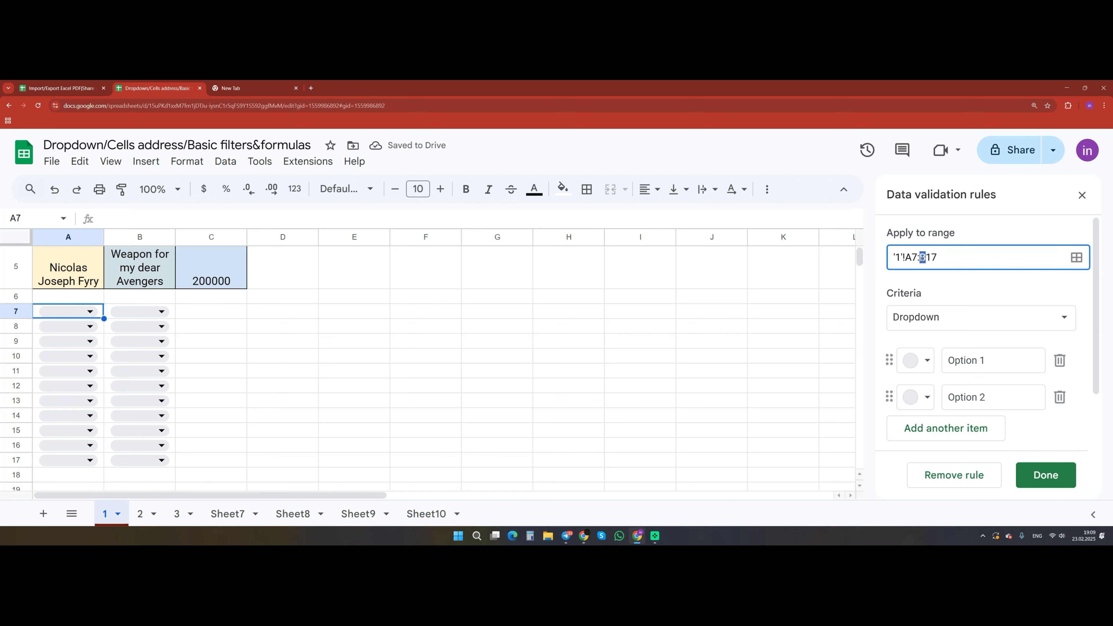
pyautogui.write('A')
pyautogui.click(959, 283)
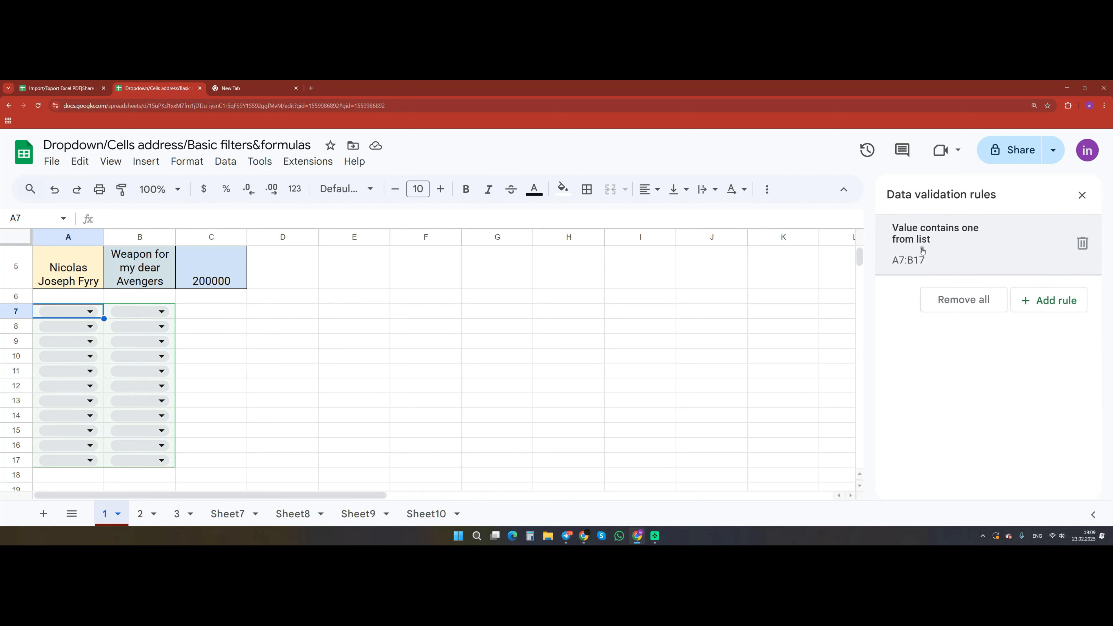
pyautogui.click(955, 234)
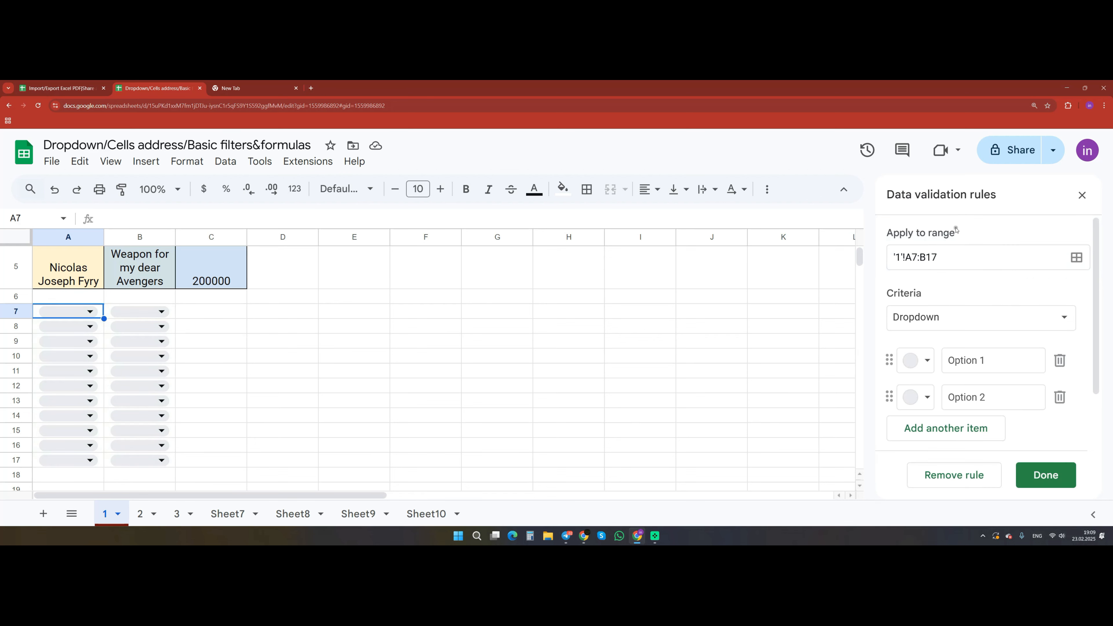
pyautogui.moveTo(919, 257); pyautogui.dragTo(926, 257)
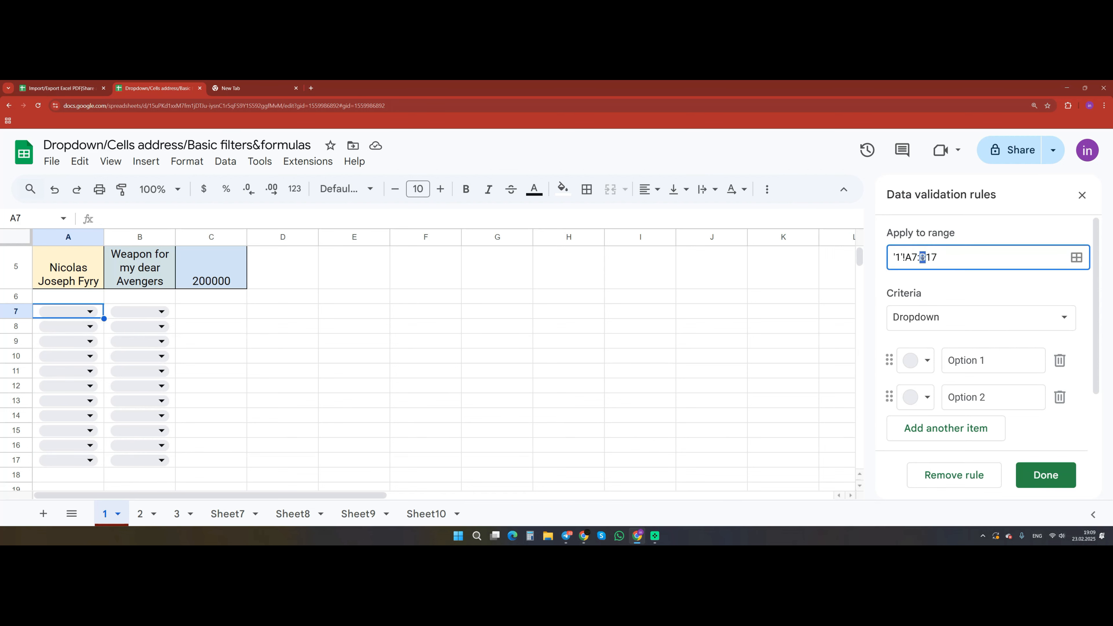
pyautogui.write('A')
pyautogui.click(920, 245)
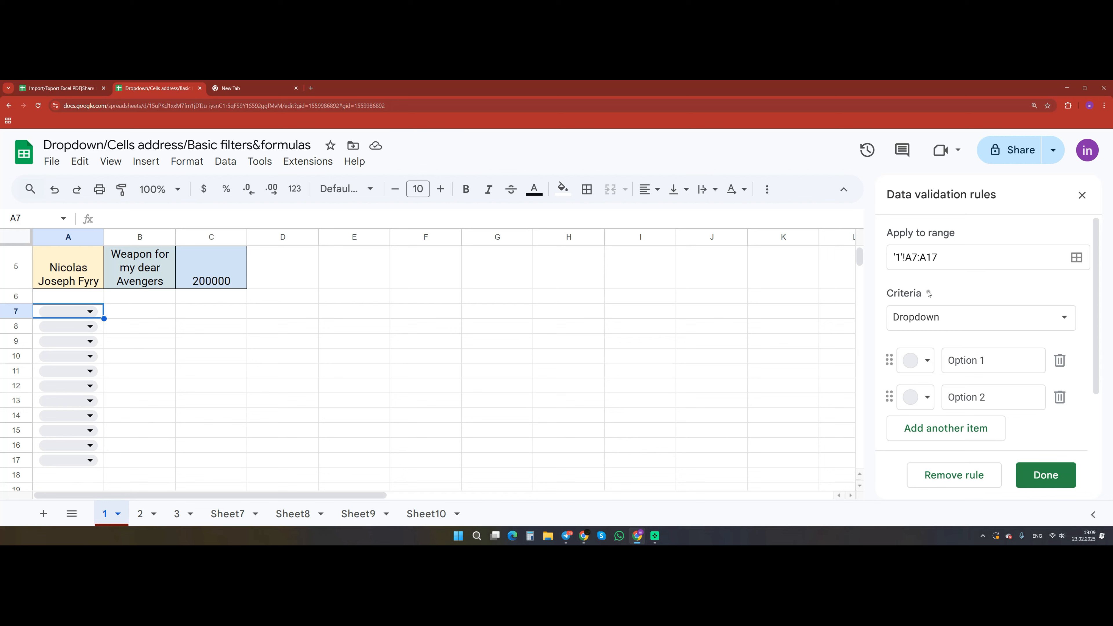
# Keep the Dropdown criteria and replace the first option with the name copied from cell A3.
pyautogui.click(922, 325)
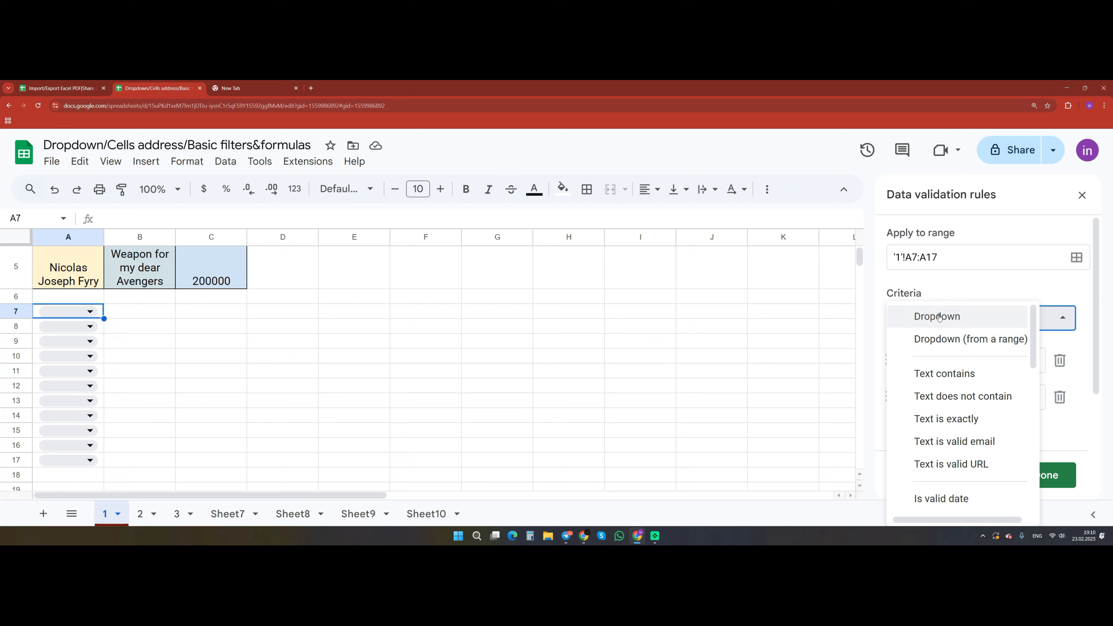
pyautogui.click(956, 318)
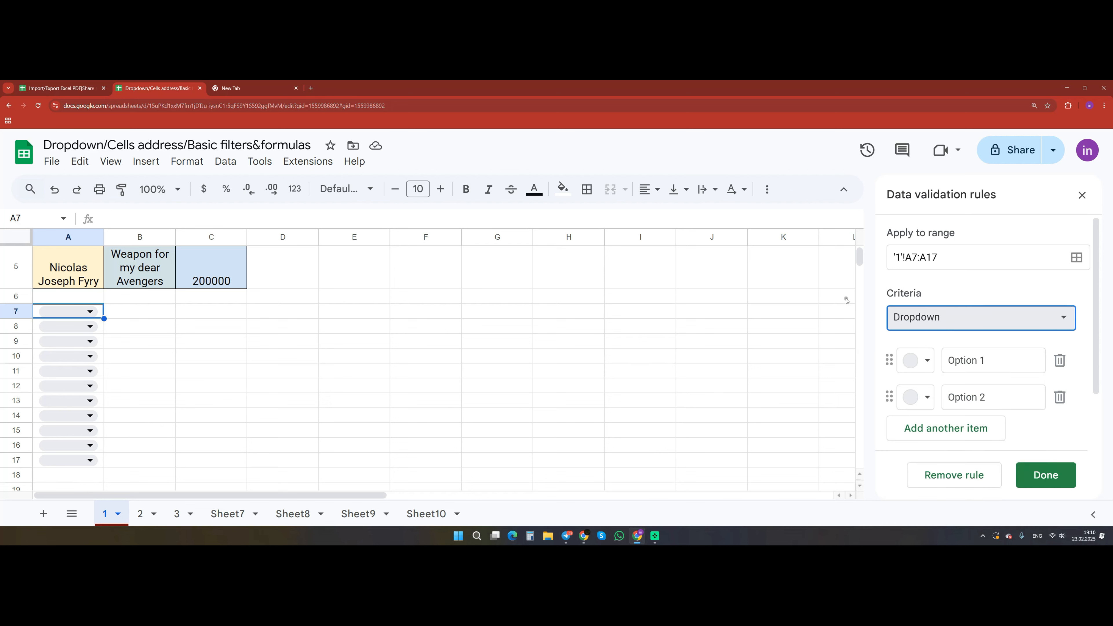
pyautogui.scroll(-2, 987, 336)
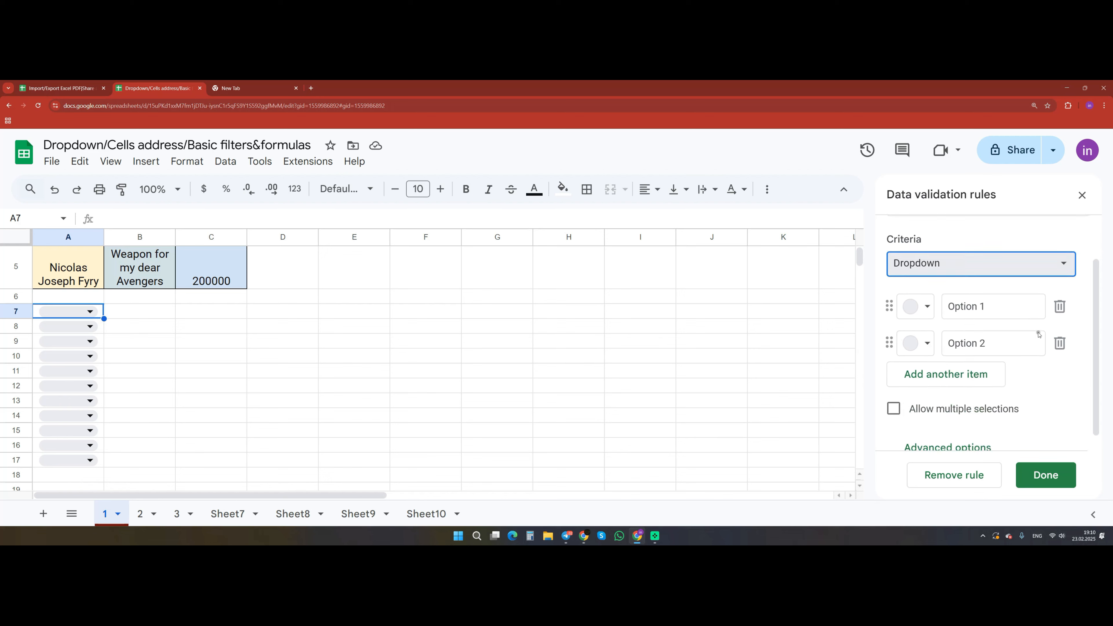
pyautogui.moveTo(1008, 296); pyautogui.dragTo(946, 295)
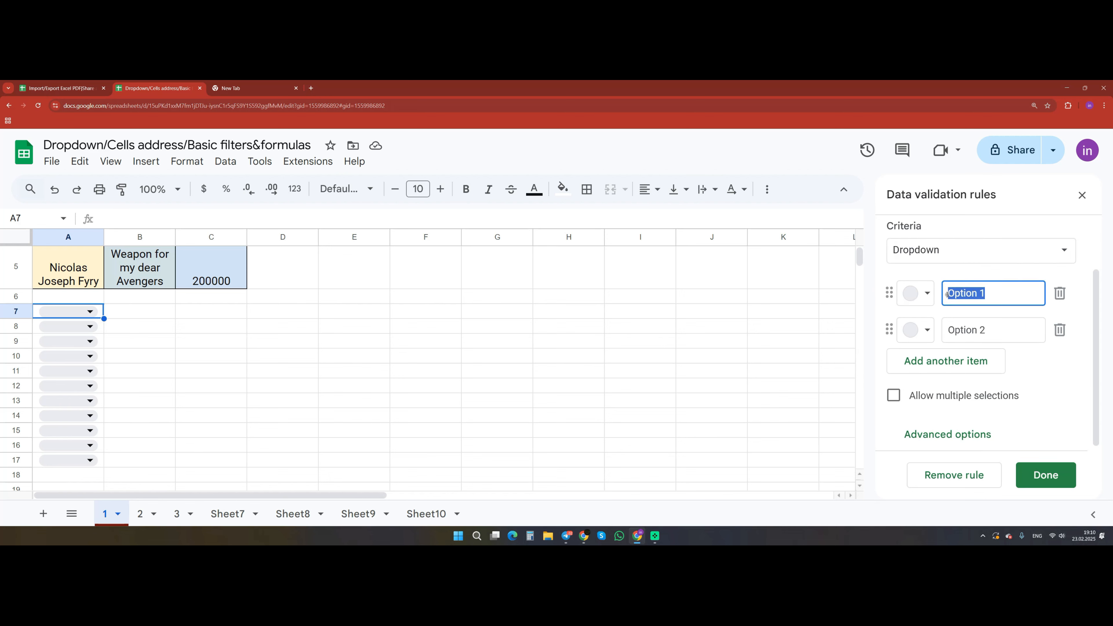
pyautogui.scroll(3, 468, 359)
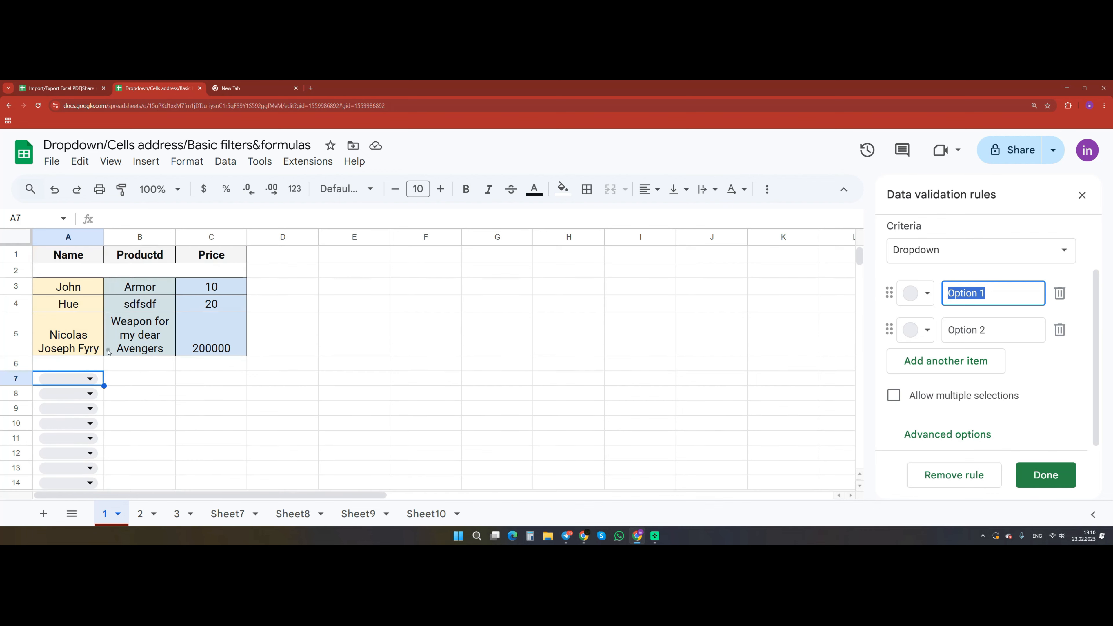
pyautogui.click(83, 290)
pyautogui.hotkey('ctrl', 'c')
pyautogui.moveTo(994, 299); pyautogui.dragTo(882, 298)
pyautogui.hotkey('ctrl', 'v')
# Replace the second option with the name from A4 and add a third item holding the name from A5.
pyautogui.click(77, 306)
pyautogui.hotkey('ctrl', 'c')
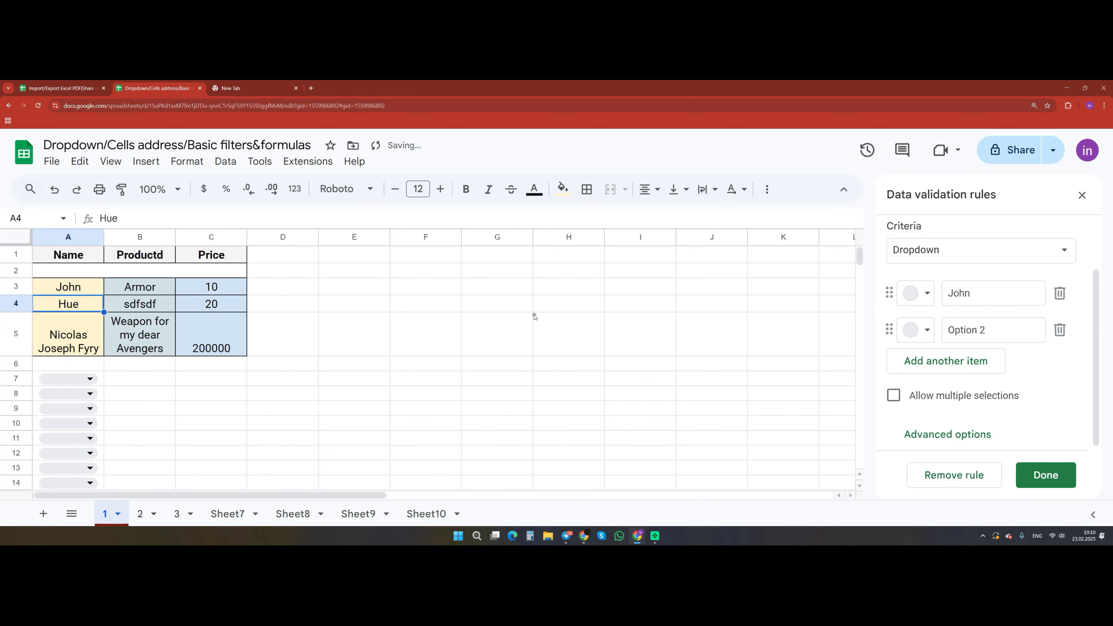
pyautogui.moveTo(1008, 333); pyautogui.dragTo(901, 332)
pyautogui.hotkey('ctrl', 'v')
pyautogui.click(945, 361)
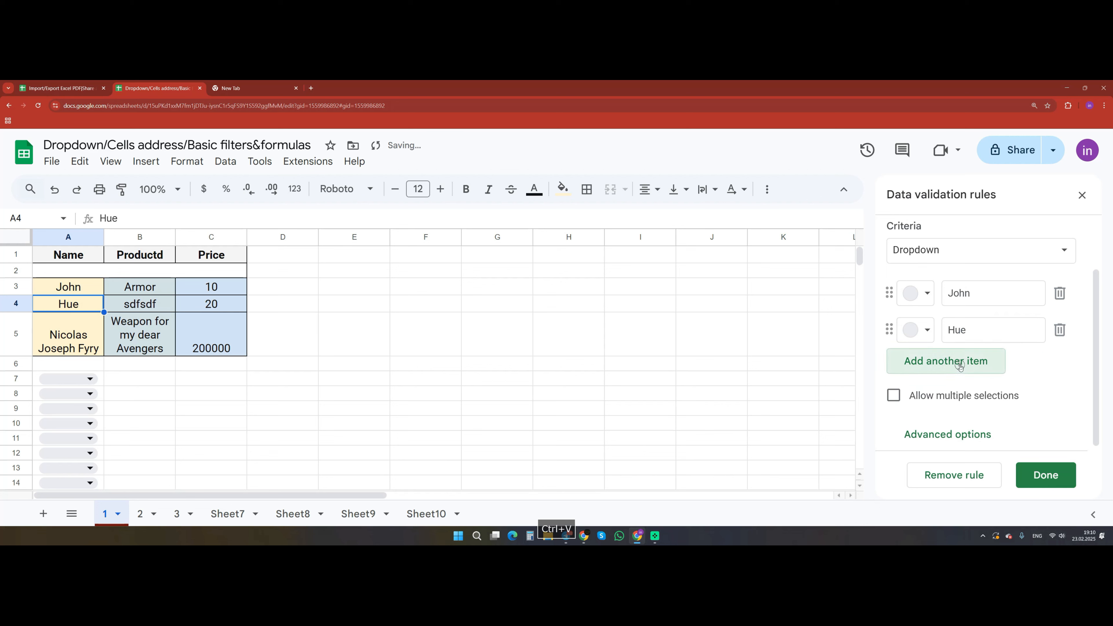
pyautogui.click(68, 341)
pyautogui.hotkey('ctrl', 'c')
pyautogui.click(979, 366)
pyautogui.hotkey('ctrl', 'v')
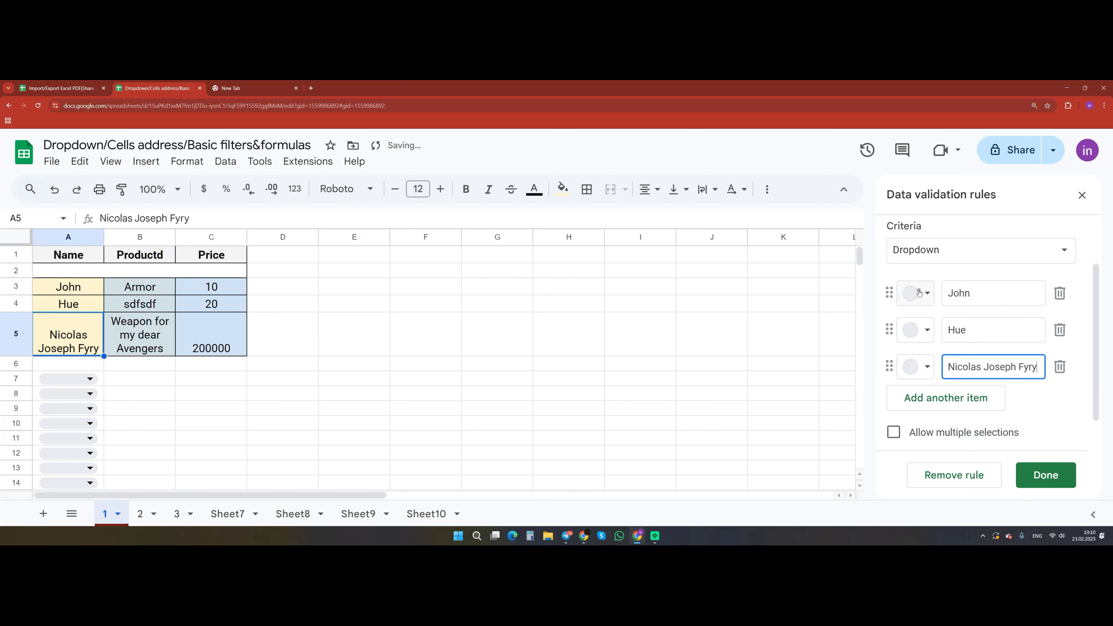
# Colour the first two dropdown items light orange and the third item dark grey.
pyautogui.click(924, 293)
pyautogui.click(969, 346)
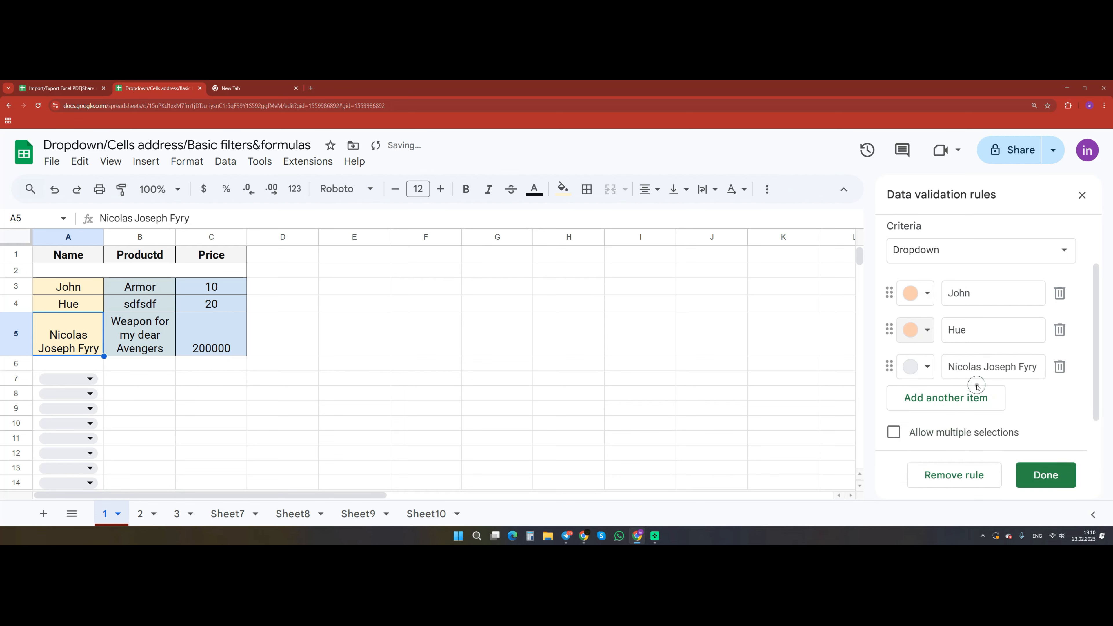
pyautogui.click(922, 368)
pyautogui.click(921, 246)
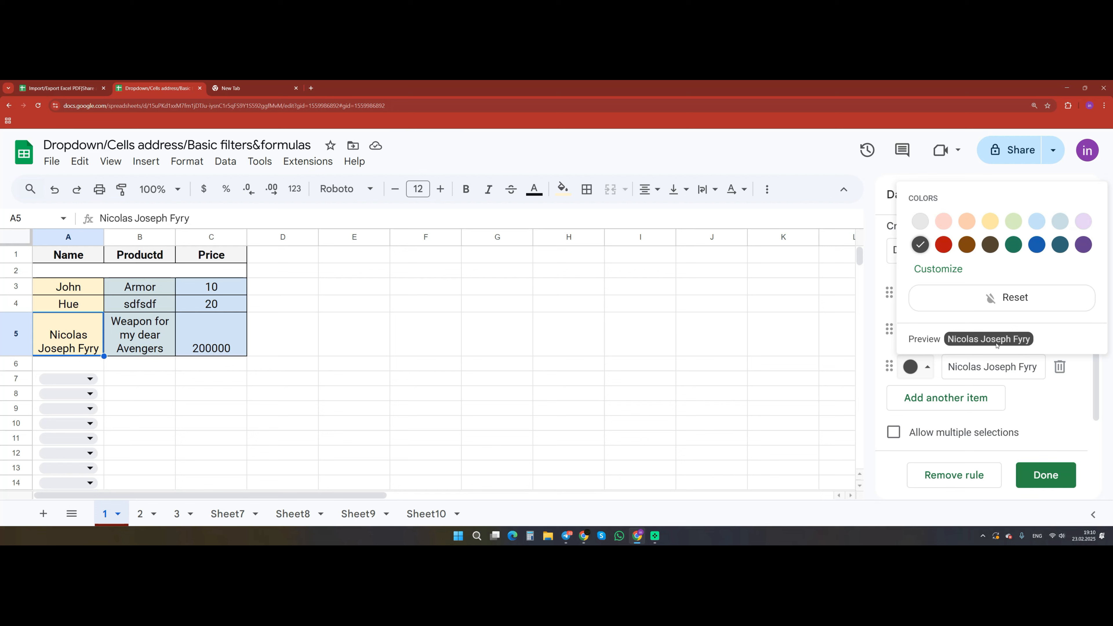
pyautogui.click(1062, 396)
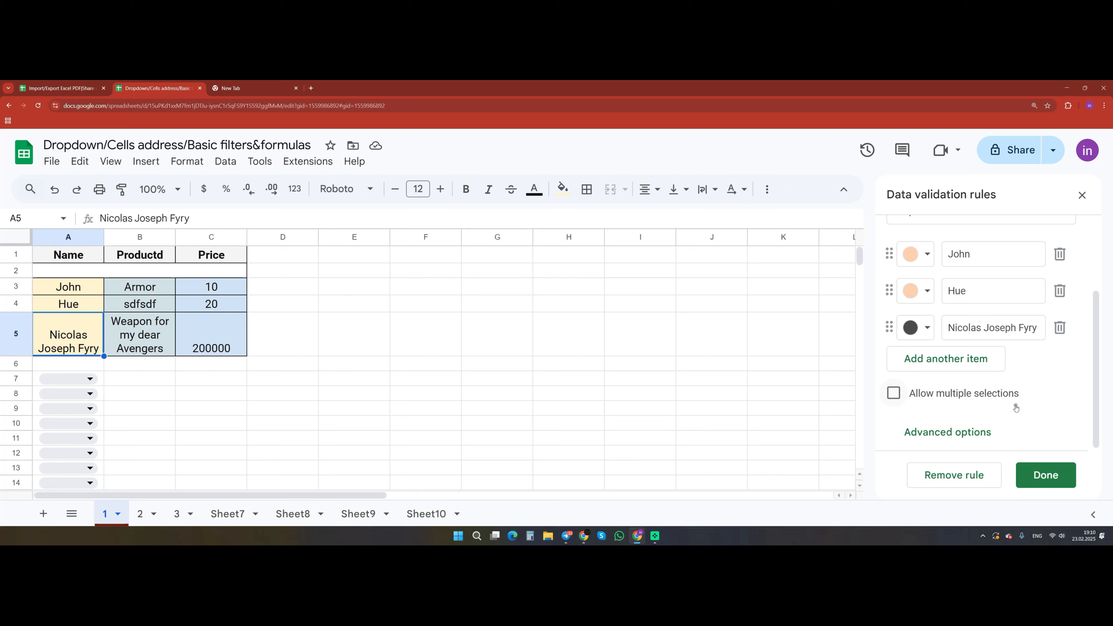
# Allow multiple selections in the dropdown rule and choose all three names in cell A7.
pyautogui.click(894, 392)
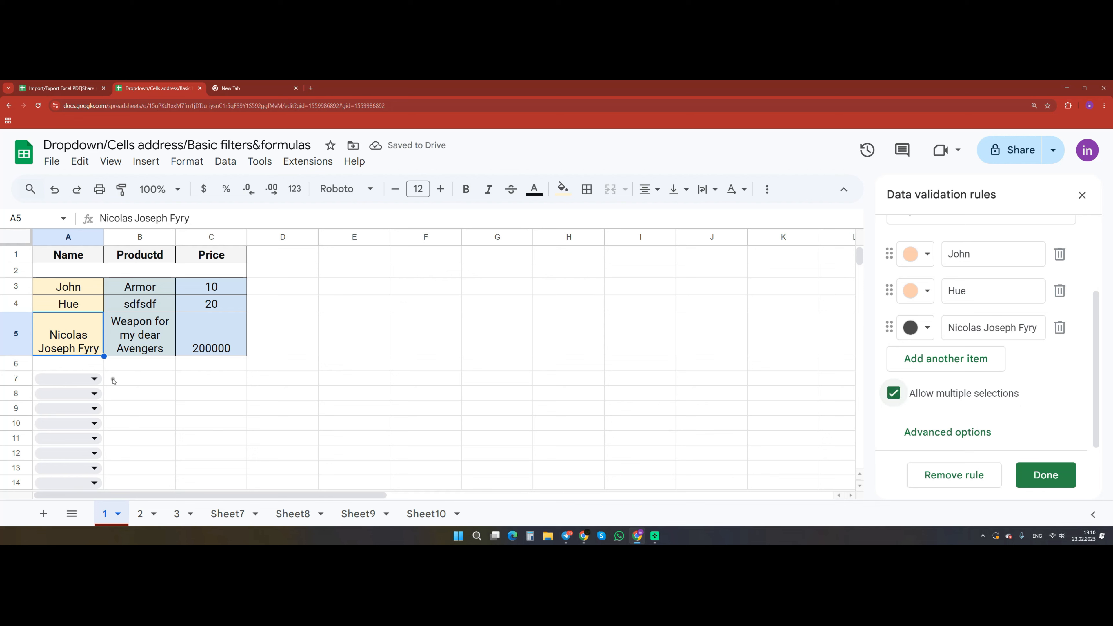
pyautogui.click(95, 378)
pyautogui.click(101, 423)
pyautogui.click(101, 446)
pyautogui.click(135, 472)
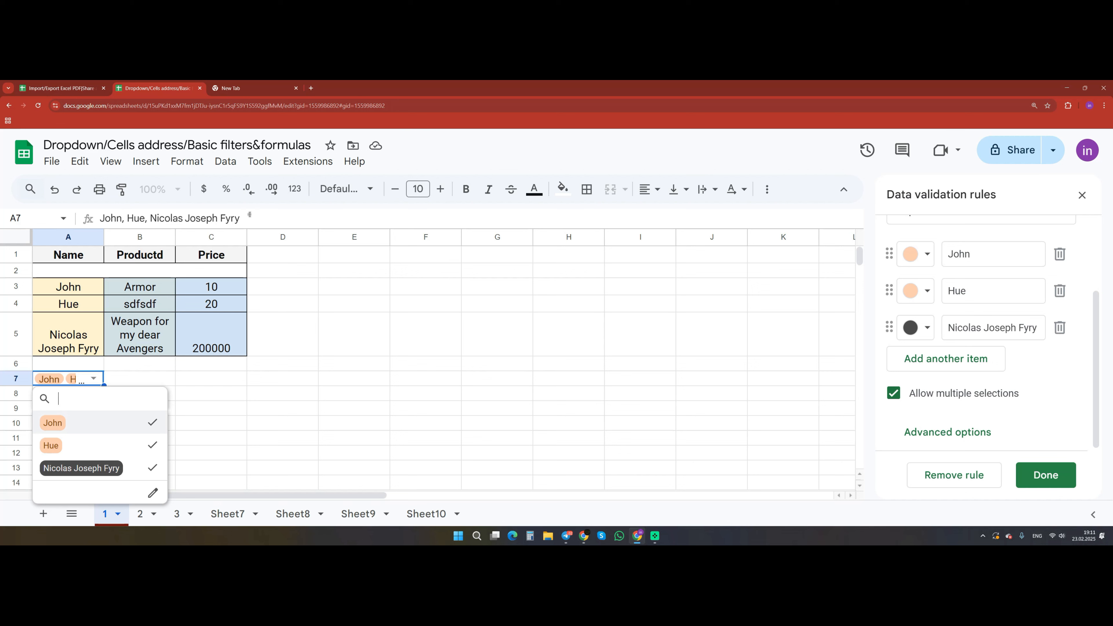
# Deselect all names in the A7 dropdown and select them again in reverse order, from third to first.
pyautogui.click(152, 467)
pyautogui.click(149, 452)
pyautogui.click(149, 427)
pyautogui.click(127, 467)
pyautogui.click(100, 449)
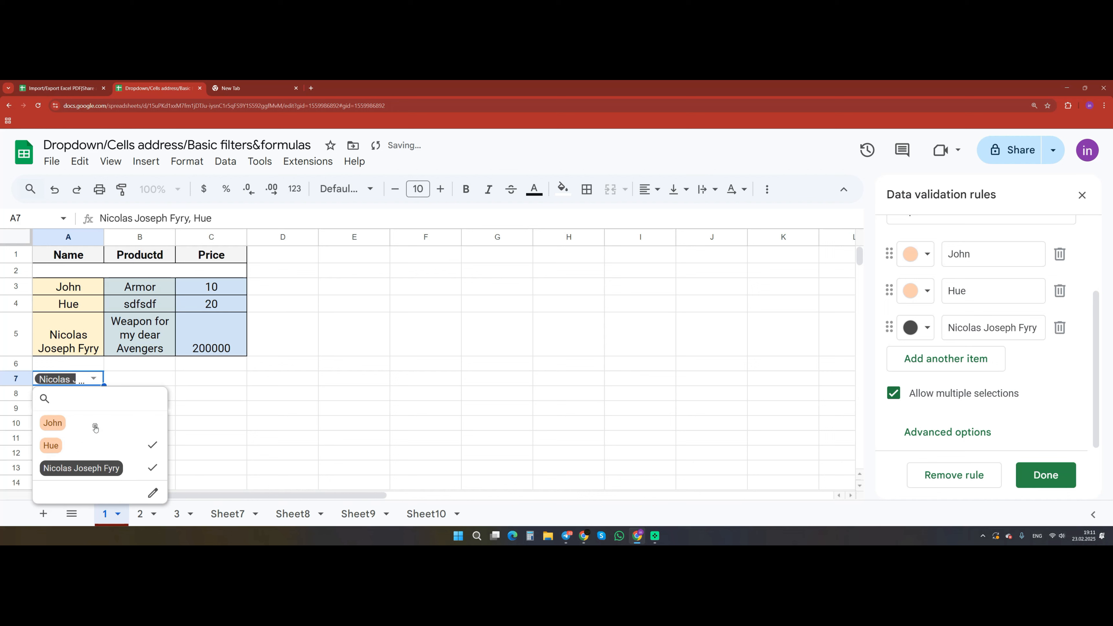
pyautogui.click(95, 428)
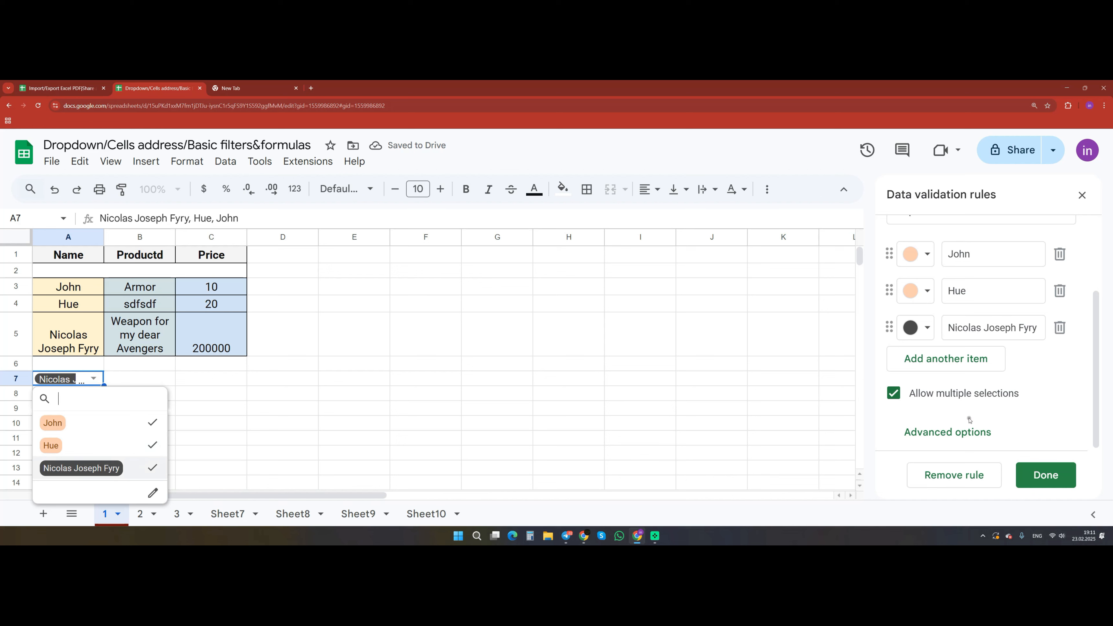
# Disallow multiple selections in the dropdown rule and clear the entry in cell A7.
pyautogui.click(894, 394)
pyautogui.click(219, 364)
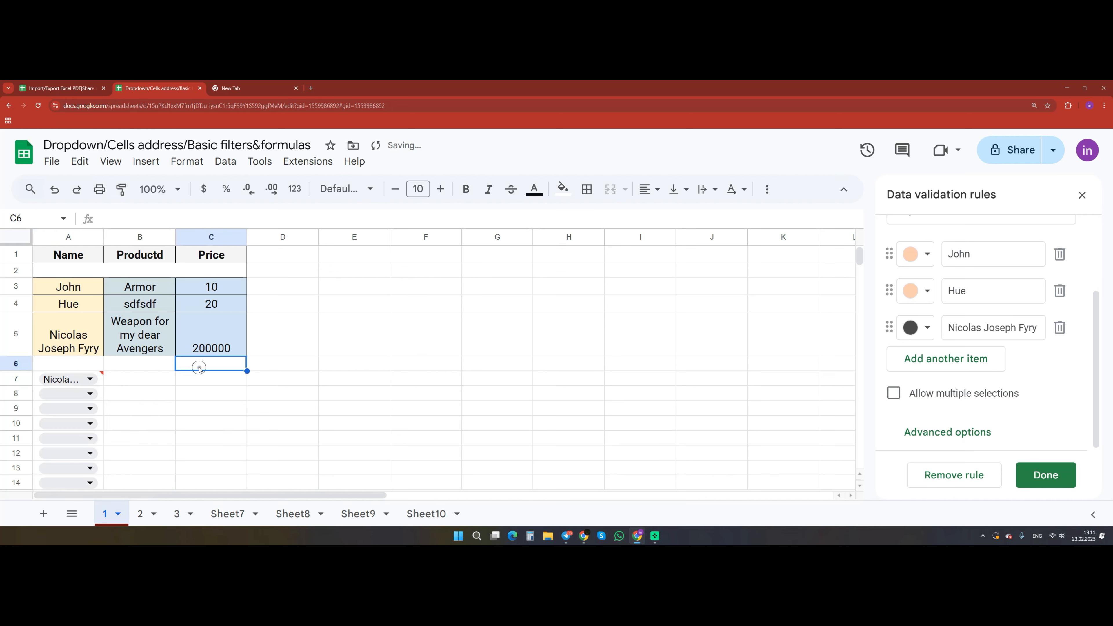
pyautogui.click(102, 377)
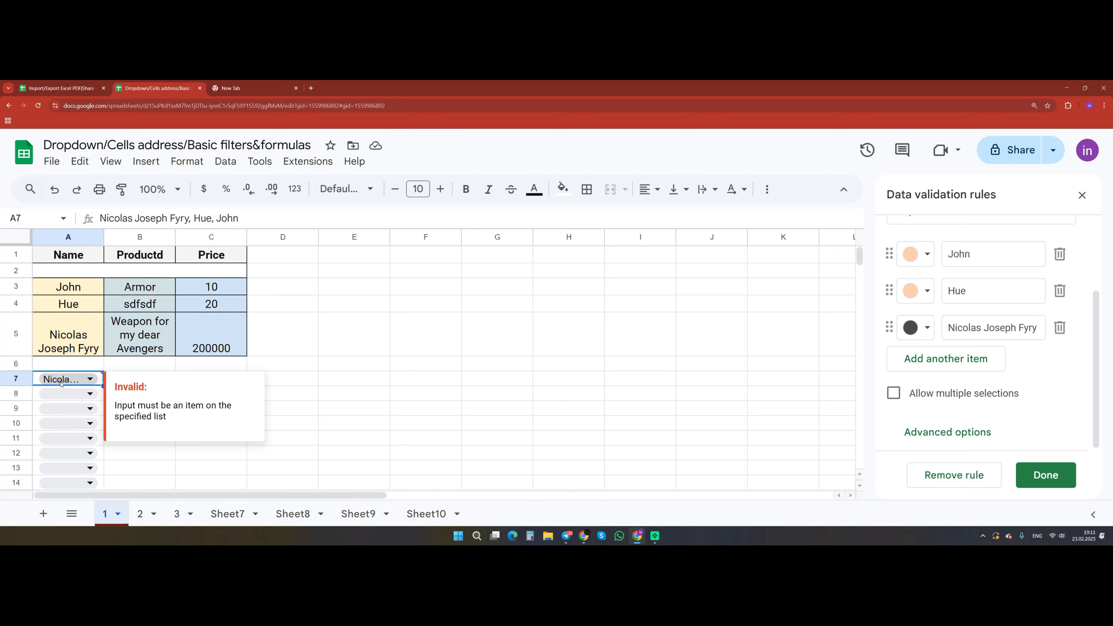
pyautogui.press('Delete')
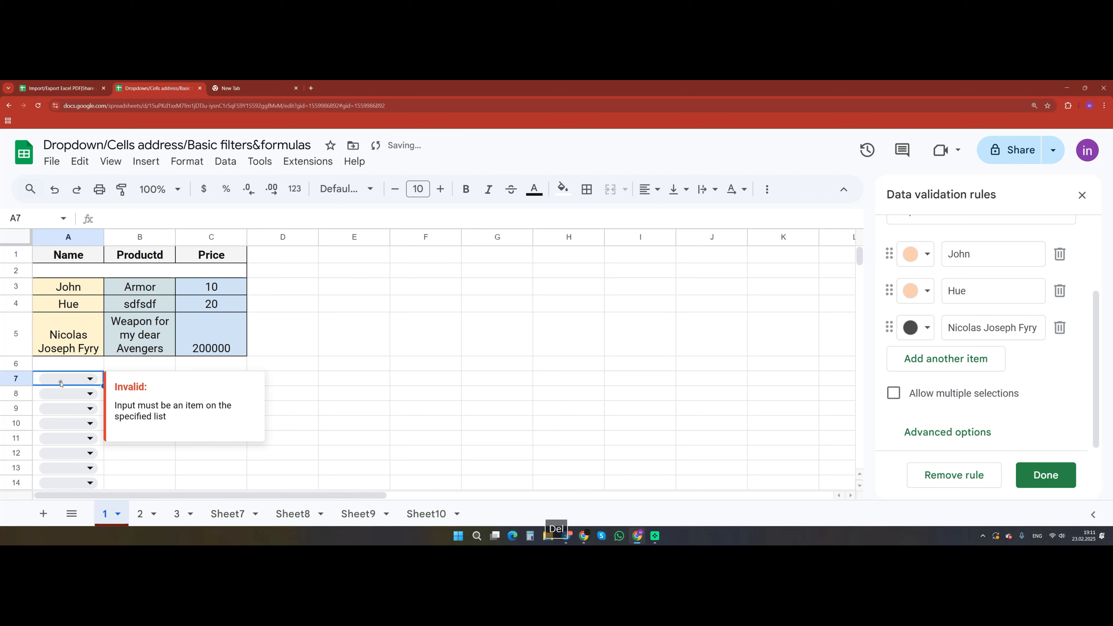
# Expand the advanced options of the dropdown rule, leaving multiple selections disallowed.
pyautogui.click(894, 394)
pyautogui.press('Tab')
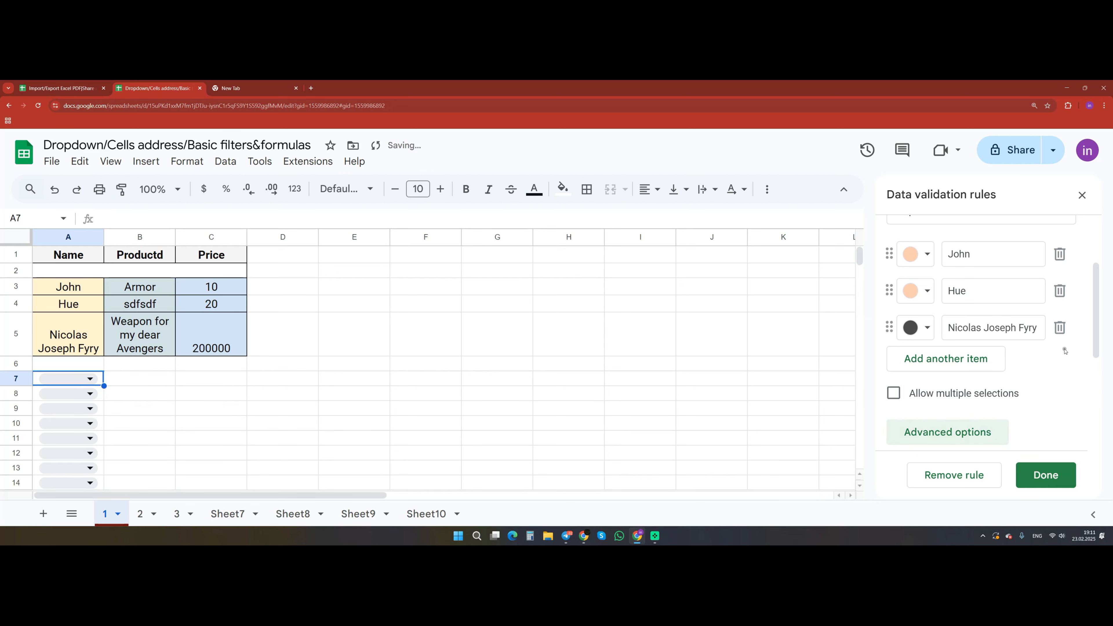
pyautogui.press('Return')
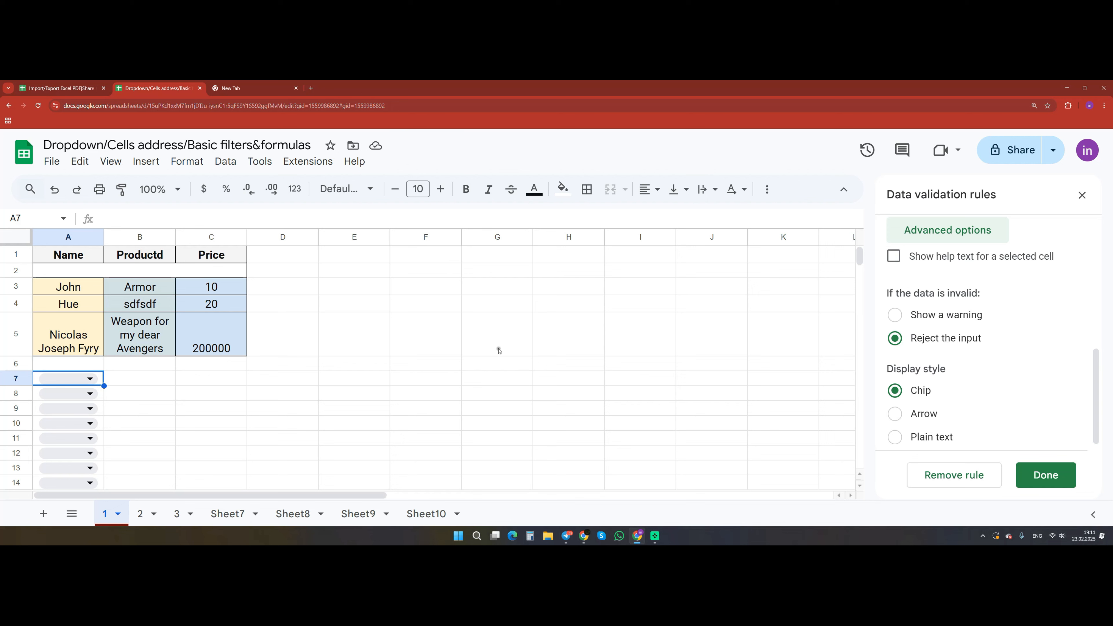
# Try entering "dsfsdf" in dropdown cell A7 and set the rule's handling of invalid data to Show a warning.
pyautogui.click(90, 378)
pyautogui.write('dsfsdf')
pyautogui.moveTo(183, 380); pyautogui.dragTo(710, 366)
pyautogui.click(712, 367)
pyautogui.click(896, 316)
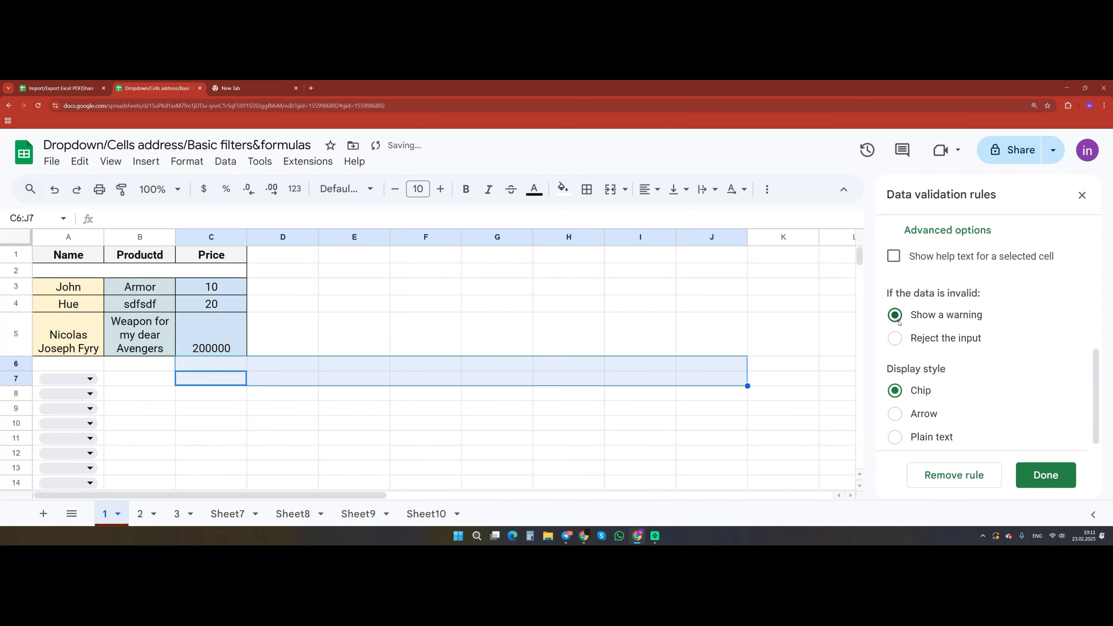
# Enter "dsfsdf" in dropdown cell A7, view its invalid-data warning, and undo the entry.
pyautogui.click(90, 378)
pyautogui.write('dsfsdf')
pyautogui.click(188, 378)
pyautogui.moveTo(100, 375)
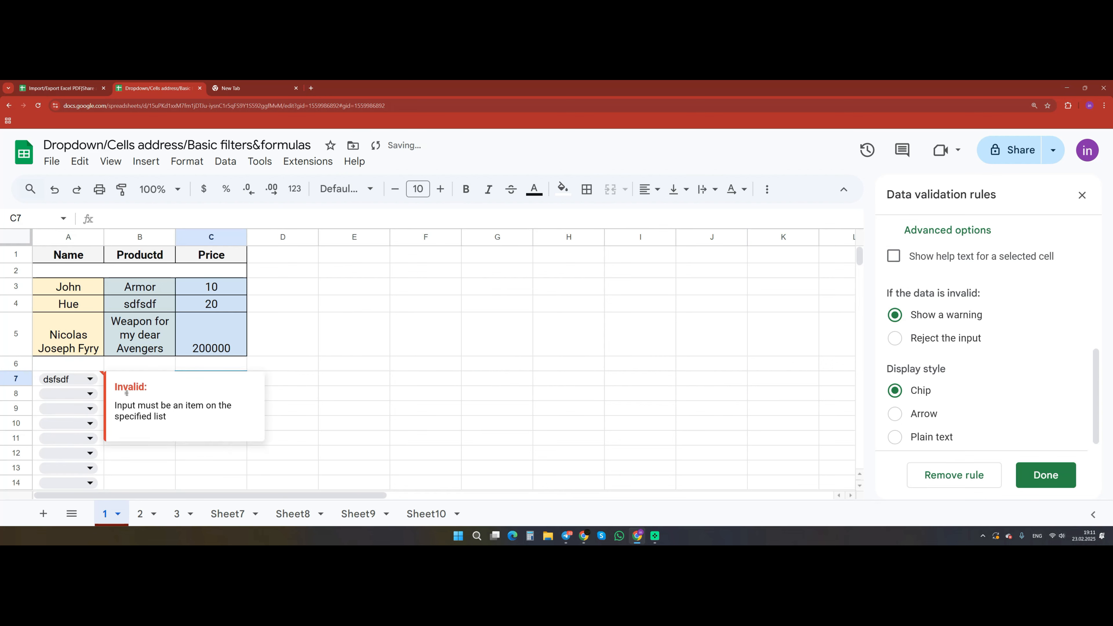
pyautogui.hotkey('ctrl', 'z')
# Set the dropdown rule to reject invalid input and enable help text for a selected cell.
pyautogui.click(896, 338)
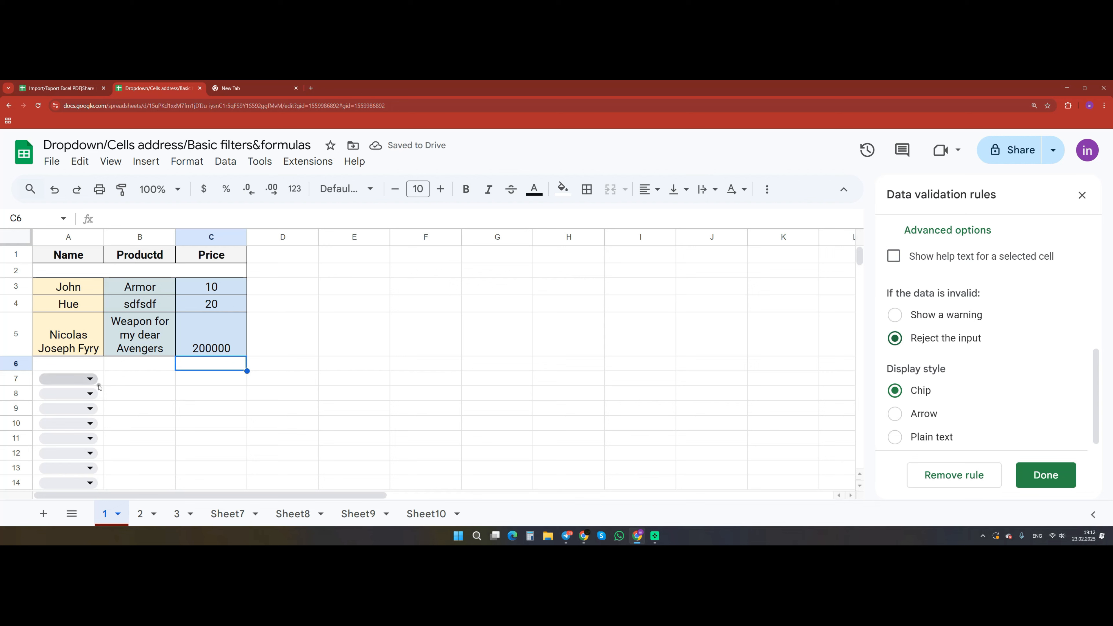
pyautogui.scroll(3, 1039, 415)
pyautogui.scroll(-3, 1041, 418)
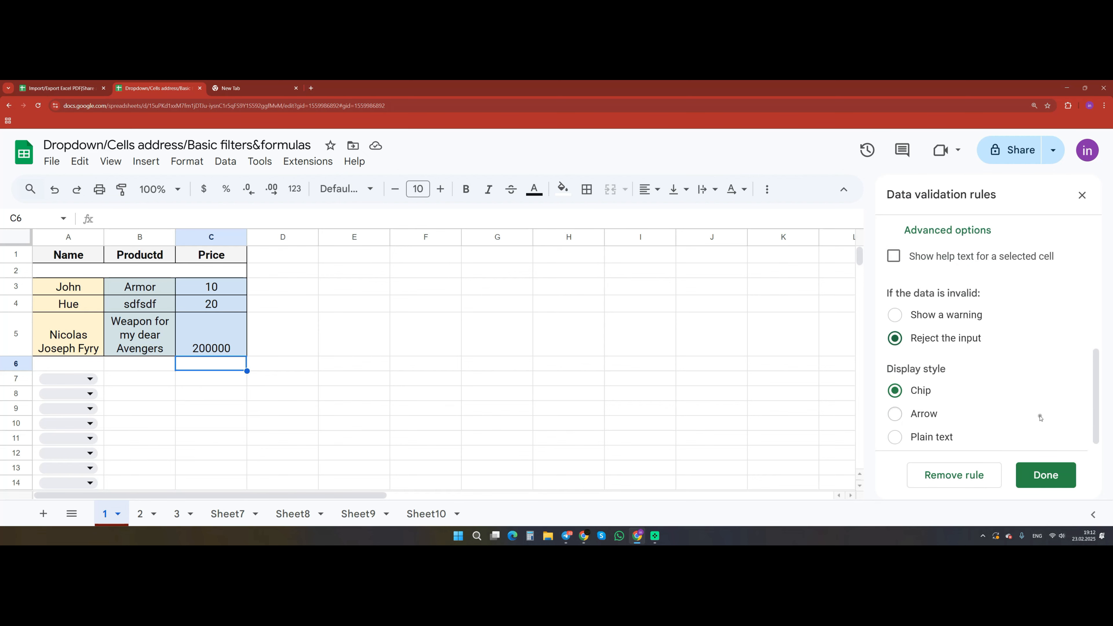
pyautogui.click(894, 257)
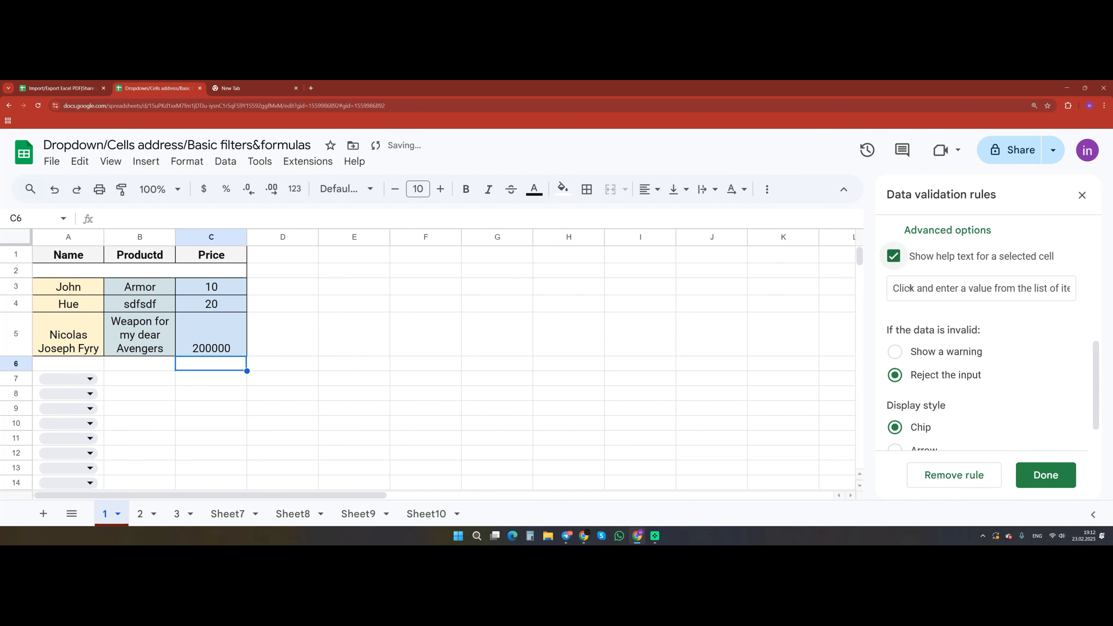
# Try entering "hfdfgh" in dropdown cell A7 and dismiss the resulting message.
pyautogui.click(101, 379)
pyautogui.write('hfdfgh')
pyautogui.click(181, 381)
pyautogui.moveTo(565, 322); pyautogui.dragTo(792, 335)
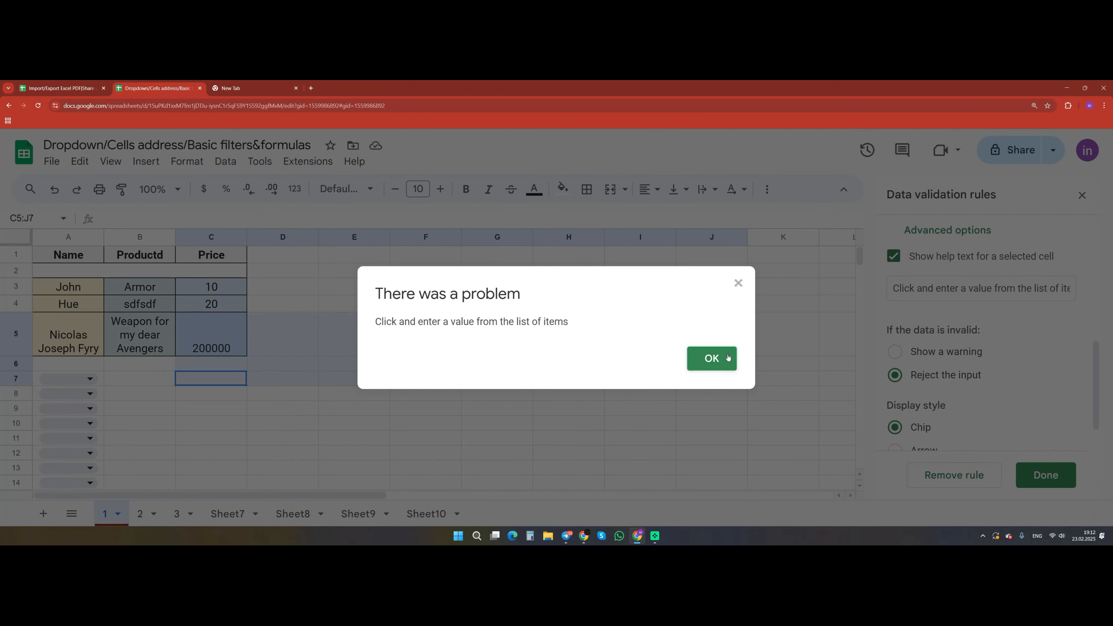
pyautogui.click(719, 358)
# Replace the rule's help text with "1111" and test it by trying an unlisted entry in cell A7.
pyautogui.moveTo(894, 288); pyautogui.dragTo(1110, 298)
pyautogui.write('1111')
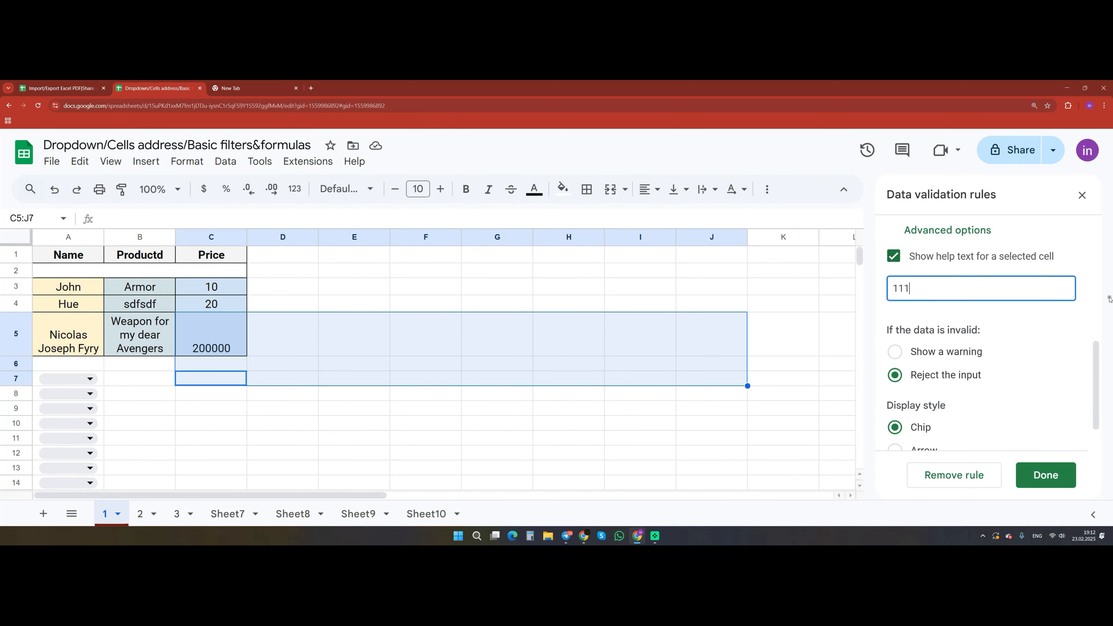
pyautogui.click(102, 379)
pyautogui.write('vasdasd')
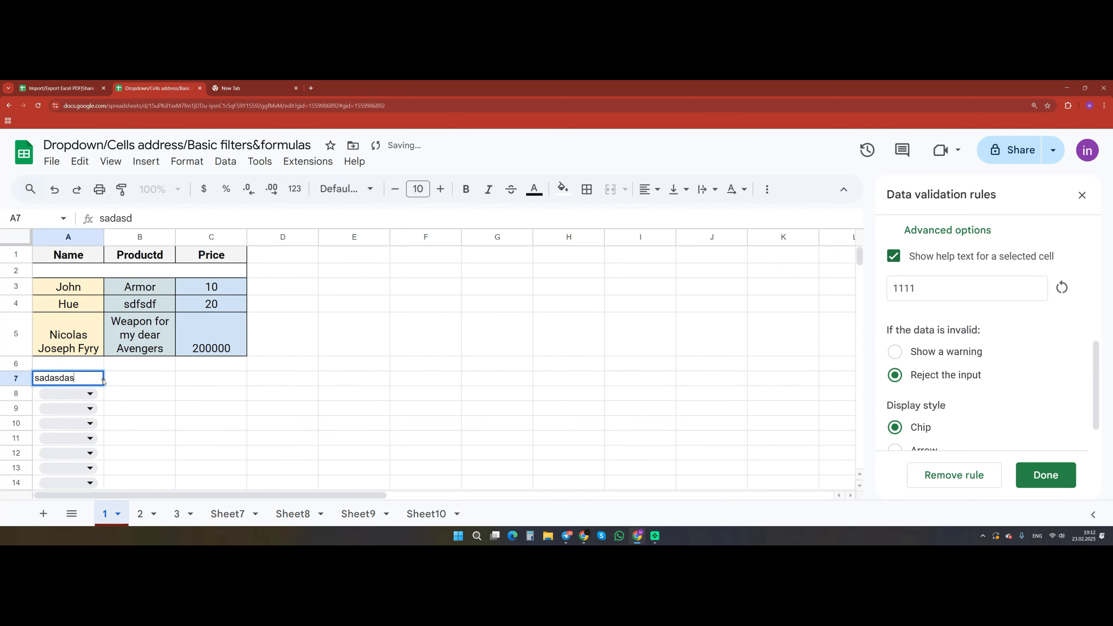
pyautogui.click(143, 379)
pyautogui.click(730, 356)
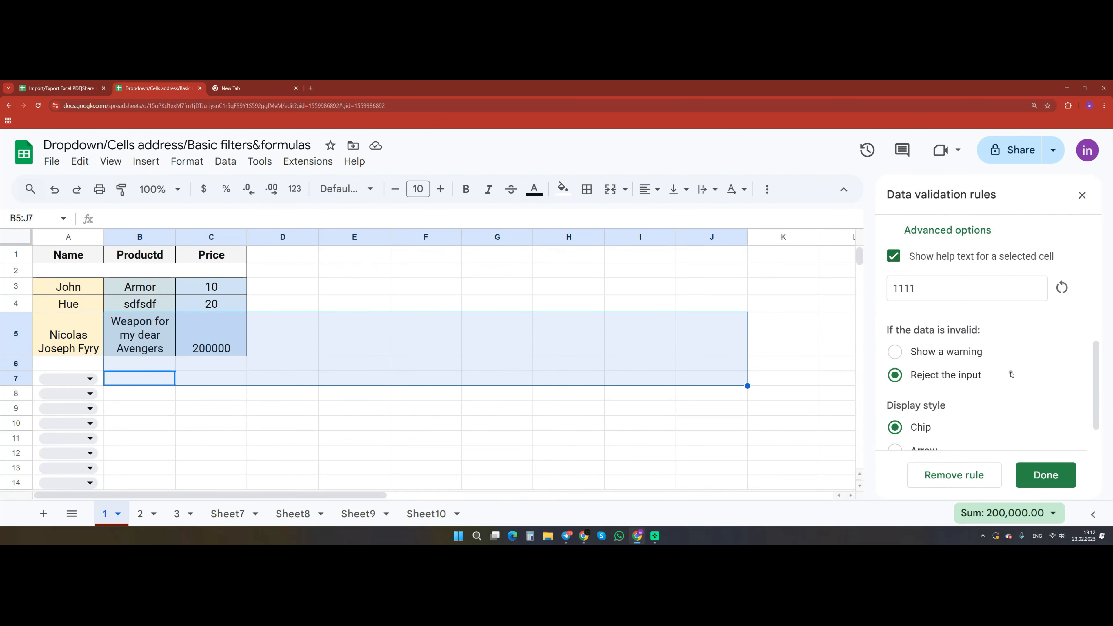
# Set the dropdown rule's display style to Arrow and check how the list opens in cell A7.
pyautogui.scroll(-1, 989, 414)
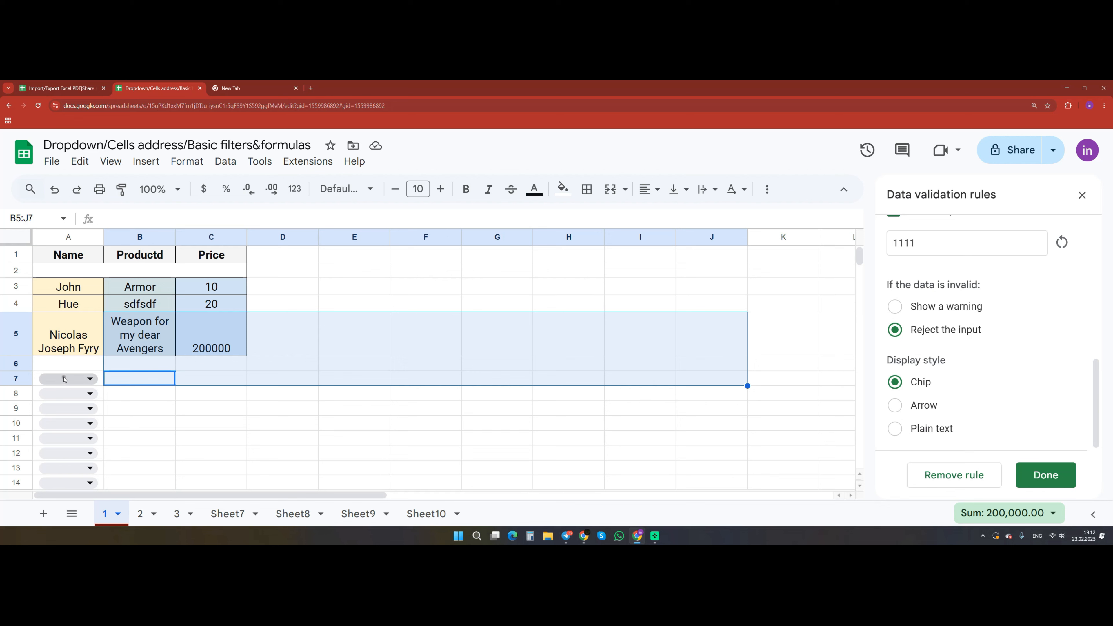
pyautogui.click(895, 406)
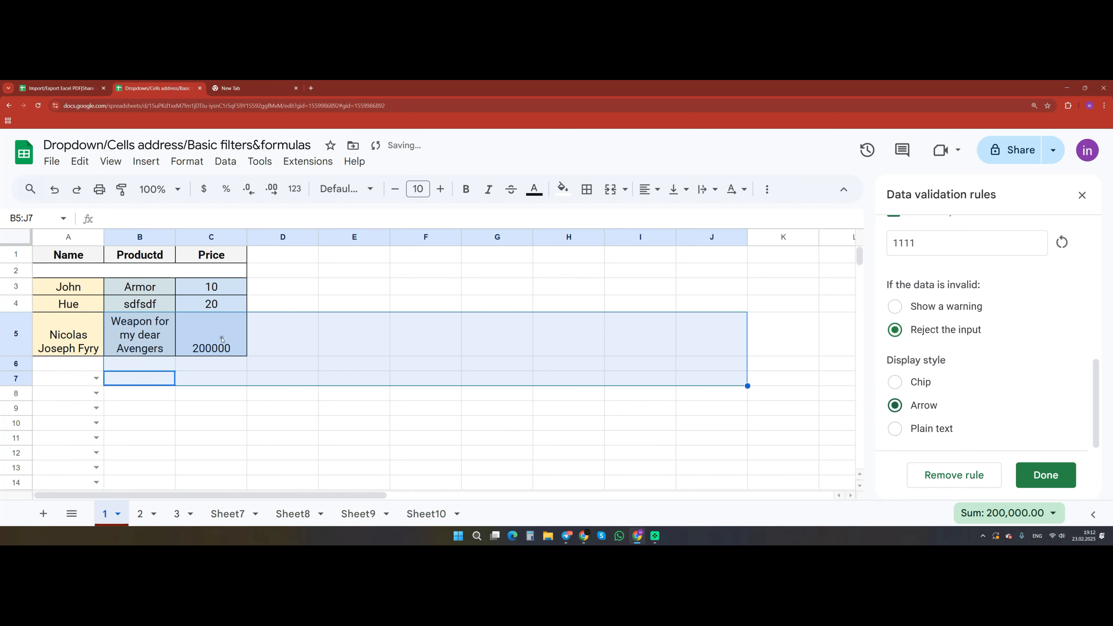
pyautogui.click(96, 379)
pyautogui.click(112, 380)
pyautogui.click(96, 378)
pyautogui.click(125, 379)
# Set the dropdown rule's display style to Plain text and check how the list opens in cell A7.
pyautogui.click(895, 428)
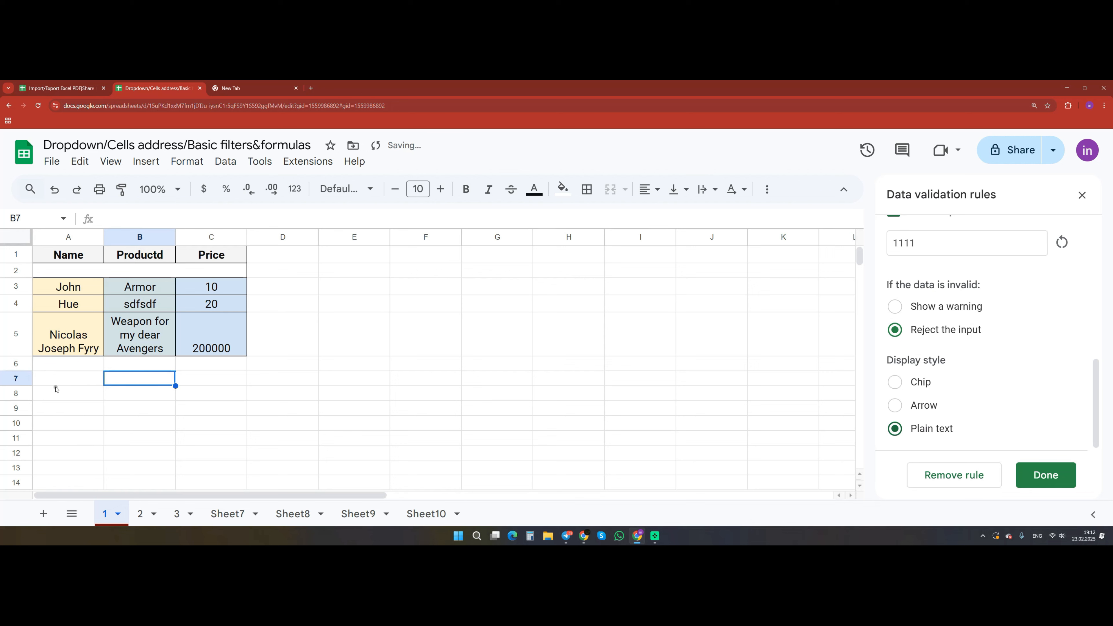
pyautogui.click(80, 382)
pyautogui.click(82, 380)
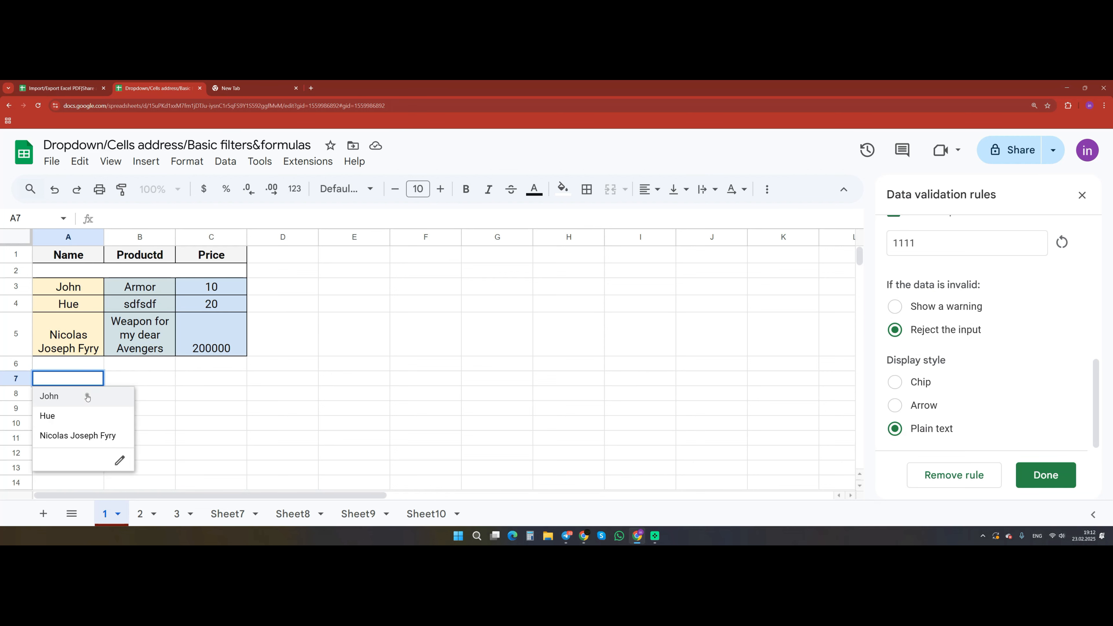
pyautogui.click(112, 380)
pyautogui.click(91, 380)
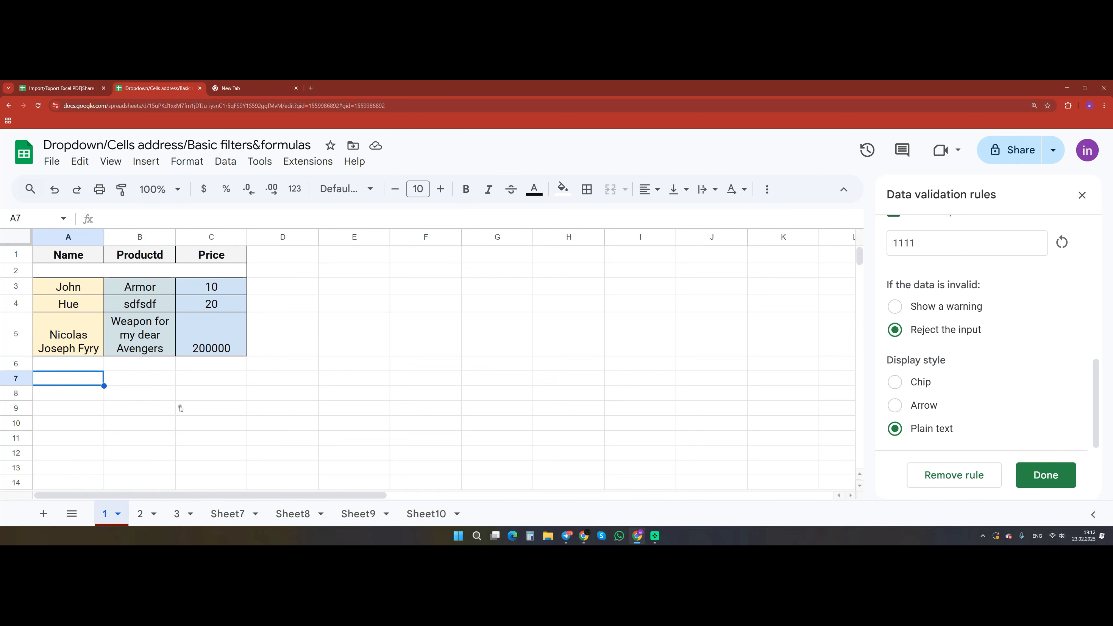
# Compare the Arrow and Chip display styles for the dropdown rule and leave it set to Chip.
pyautogui.click(896, 405)
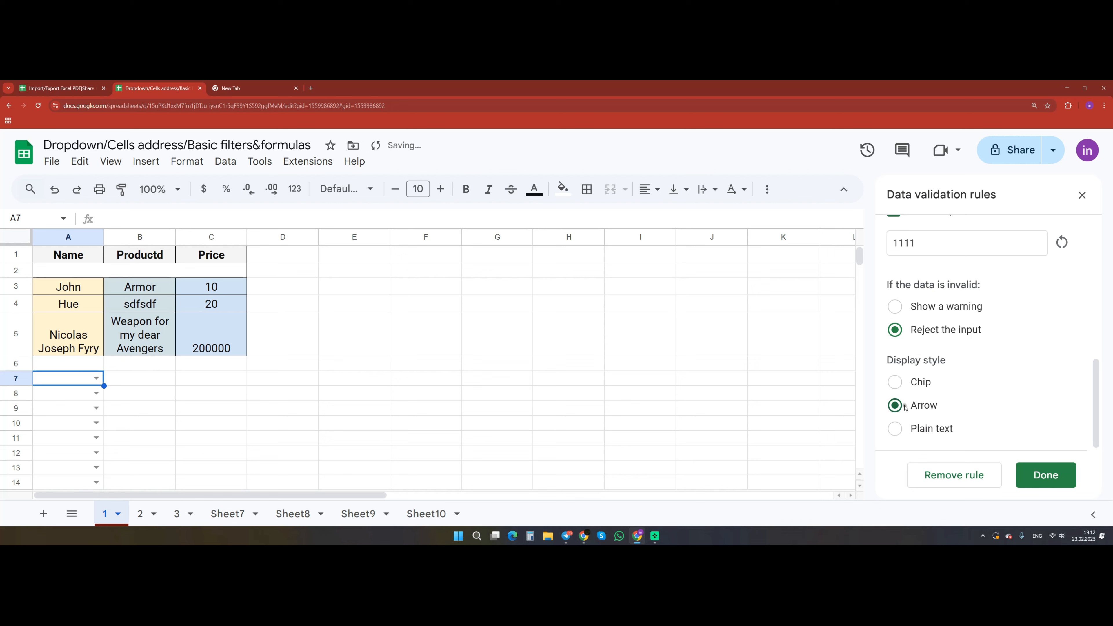
pyautogui.click(898, 388)
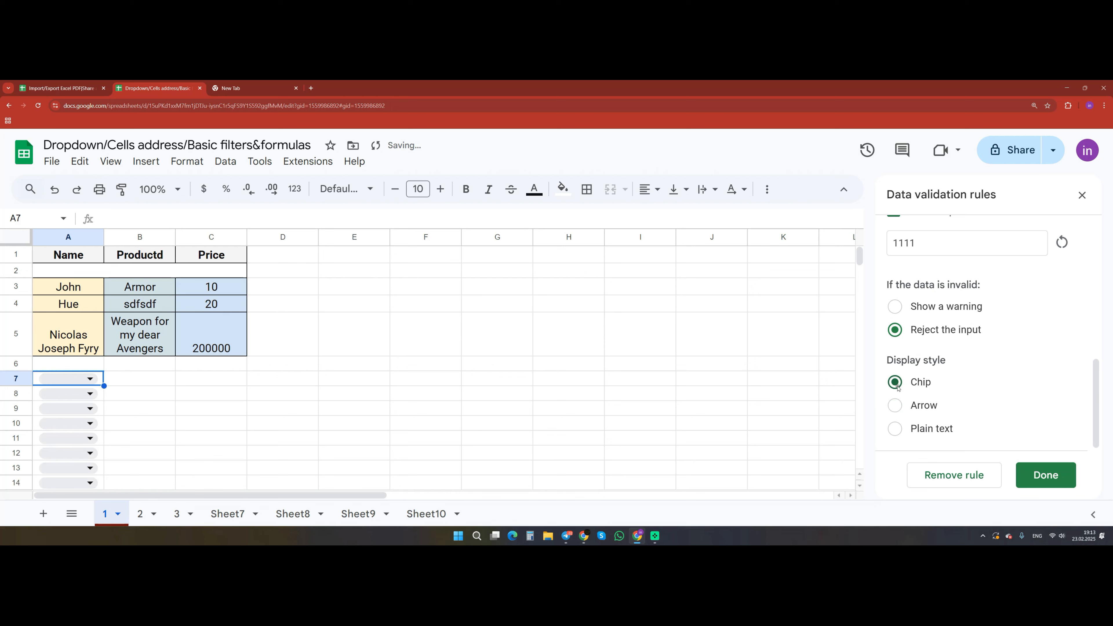
pyautogui.click(894, 406)
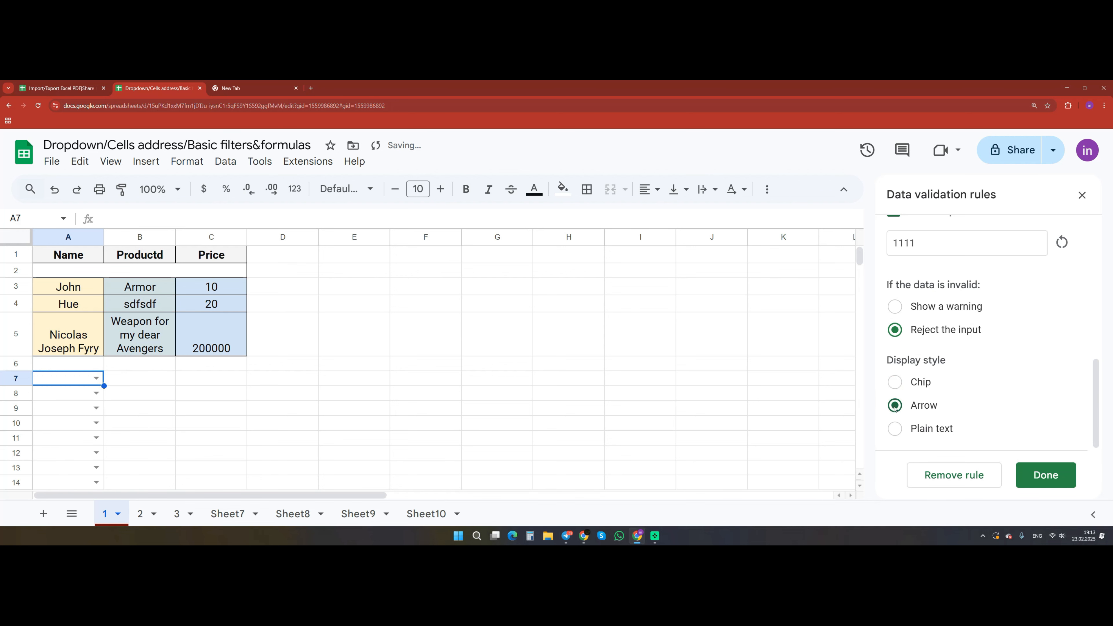
pyautogui.click(914, 387)
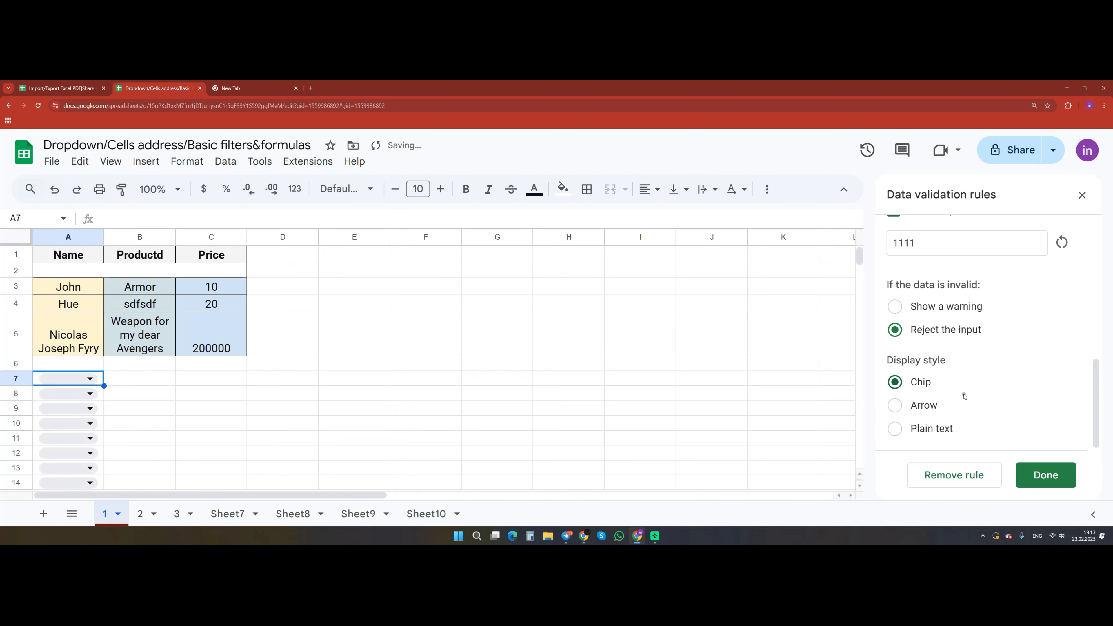
# Extend the dropdown rule's range upward so it applies to '1'!A3:A17.
pyautogui.scroll(5, 955, 408)
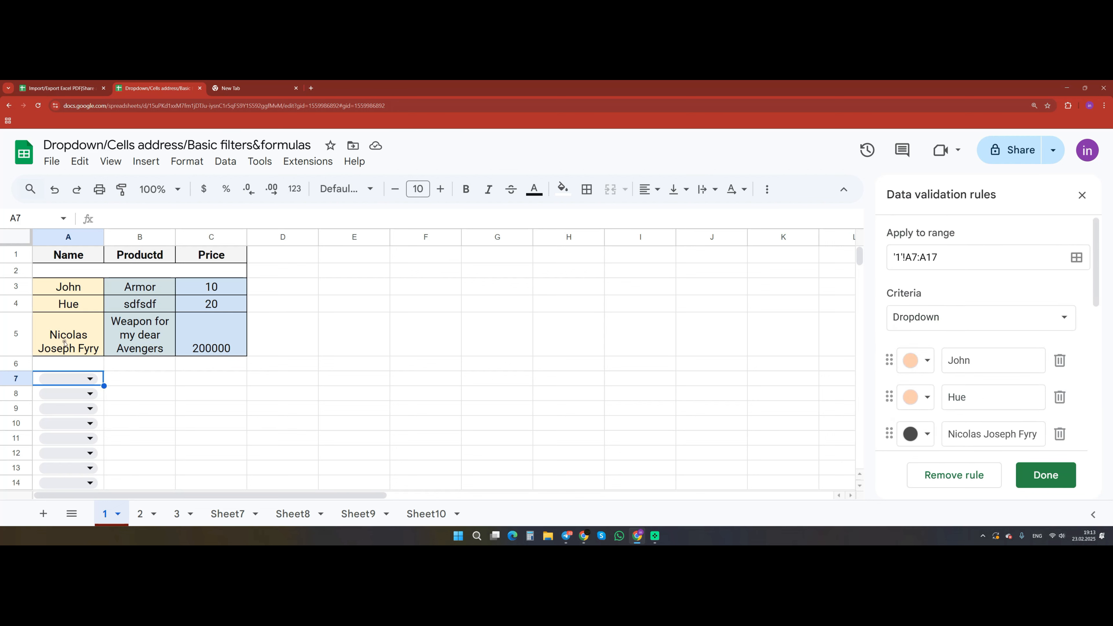
pyautogui.moveTo(918, 255); pyautogui.dragTo(914, 257)
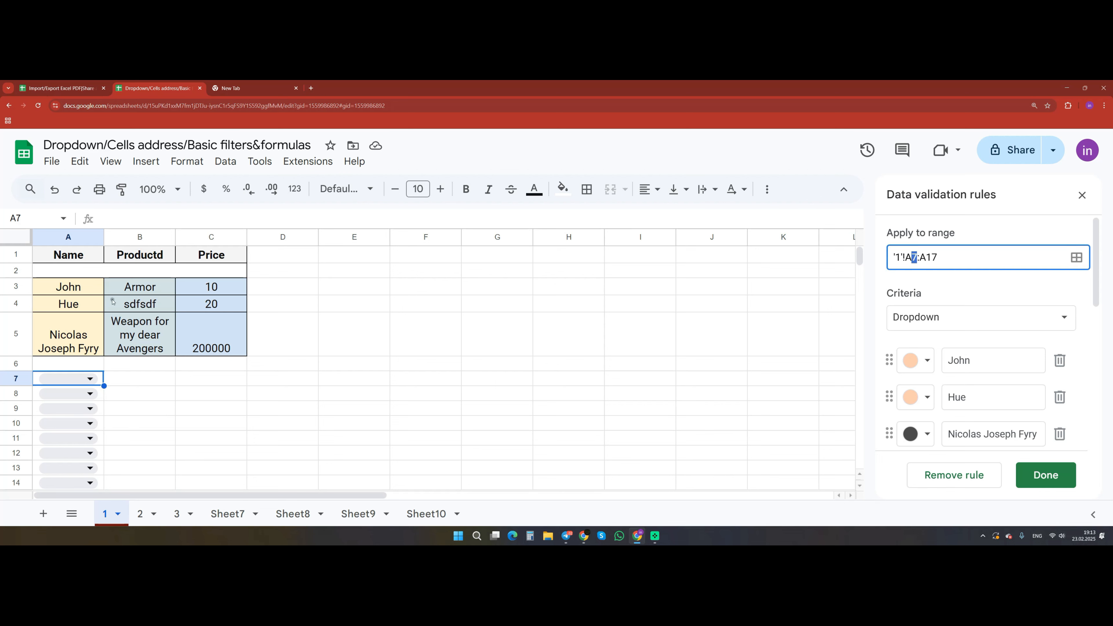
pyautogui.write('3')
pyautogui.press('Return')
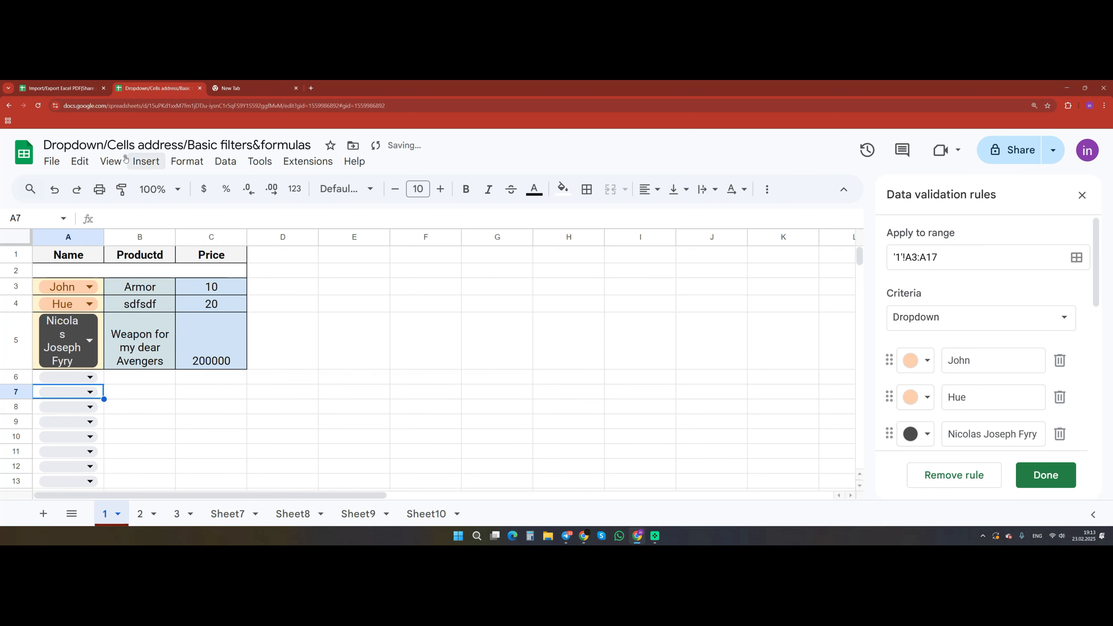
# Widen columns A and B to about twice their width, then save the dropdown rule and close the validation settings.
pyautogui.moveTo(104, 237); pyautogui.dragTo(170, 237)
pyautogui.moveTo(242, 237); pyautogui.dragTo(306, 237)
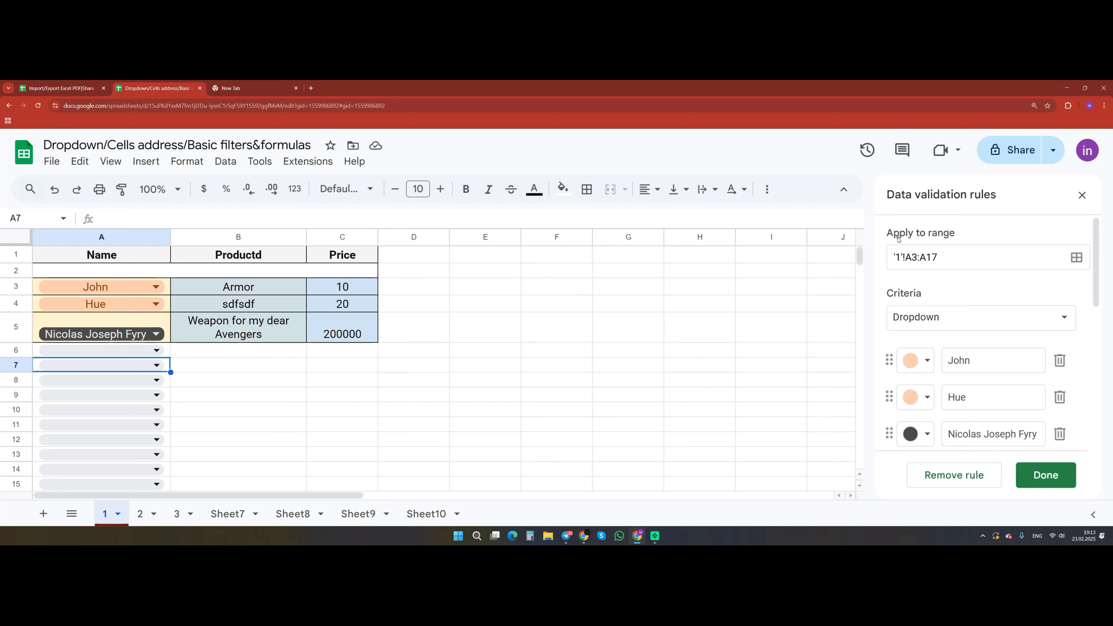
pyautogui.click(1062, 482)
pyautogui.click(1082, 195)
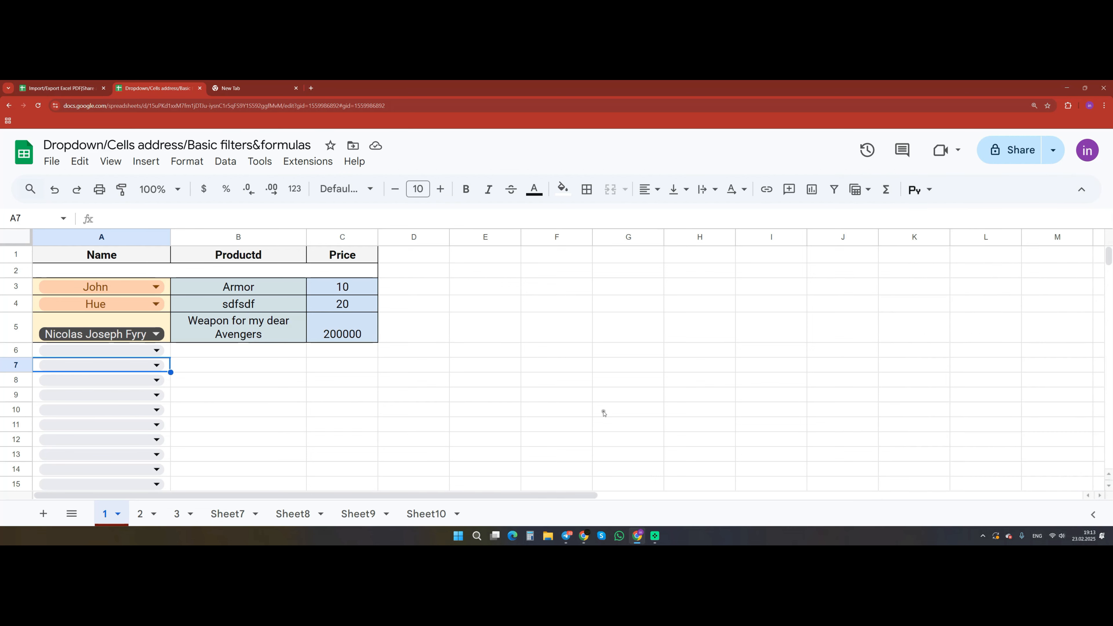
# Choose the second name in dropdown cell A7 and the third name in cells A8 and A6.
pyautogui.click(156, 364)
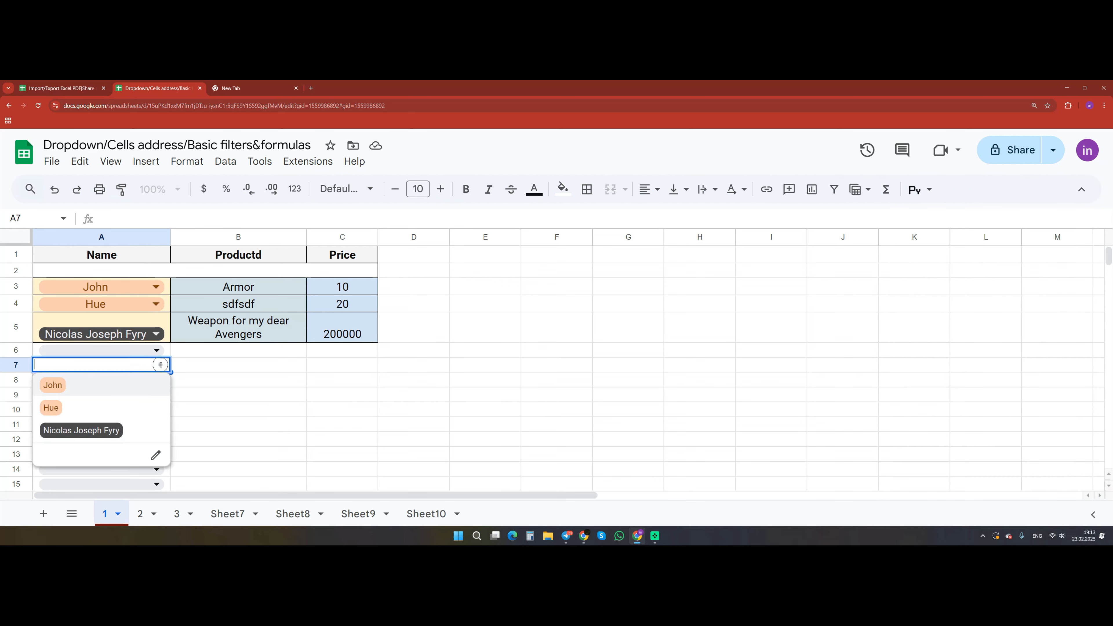
pyautogui.click(70, 409)
pyautogui.click(158, 381)
pyautogui.click(82, 445)
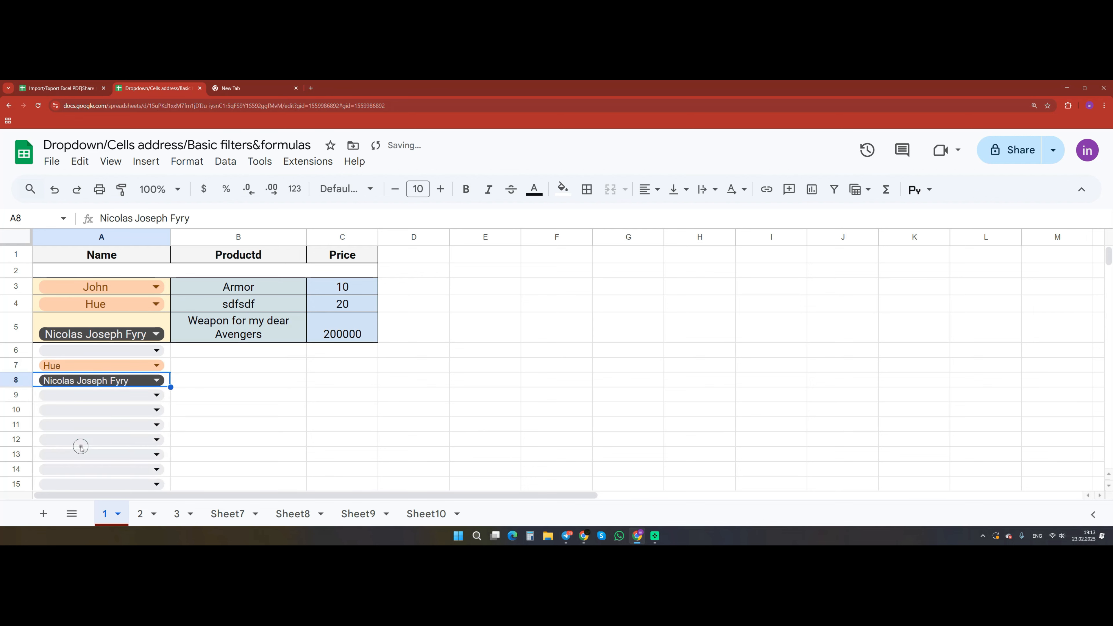
pyautogui.click(160, 351)
pyautogui.click(82, 415)
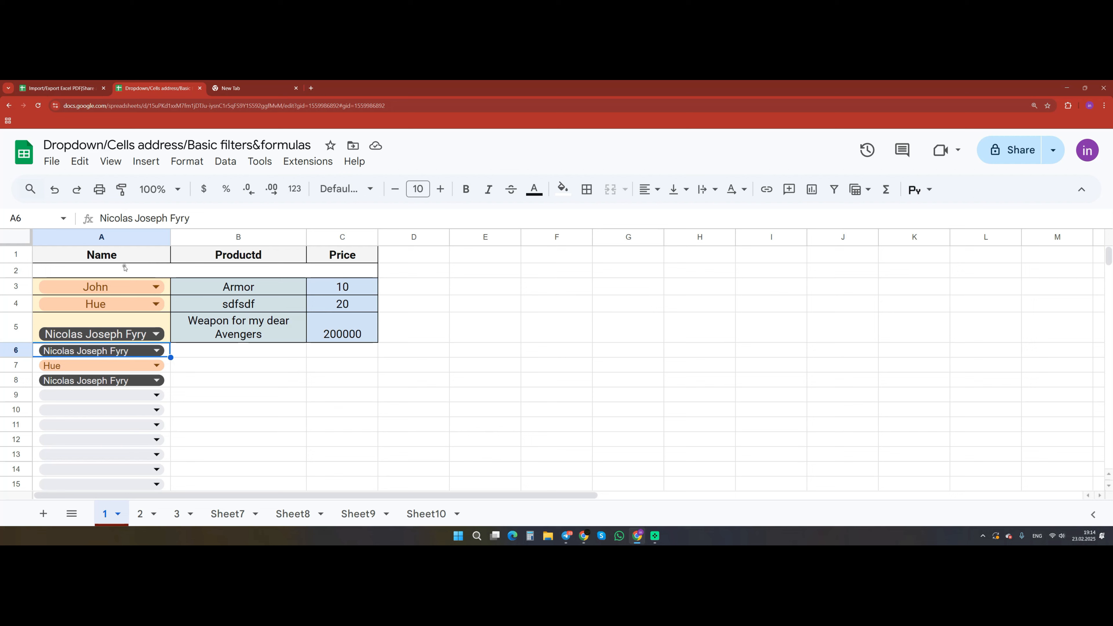
# Open the validation rule of the dropdown in cell A9 for editing.
pyautogui.click(100, 395)
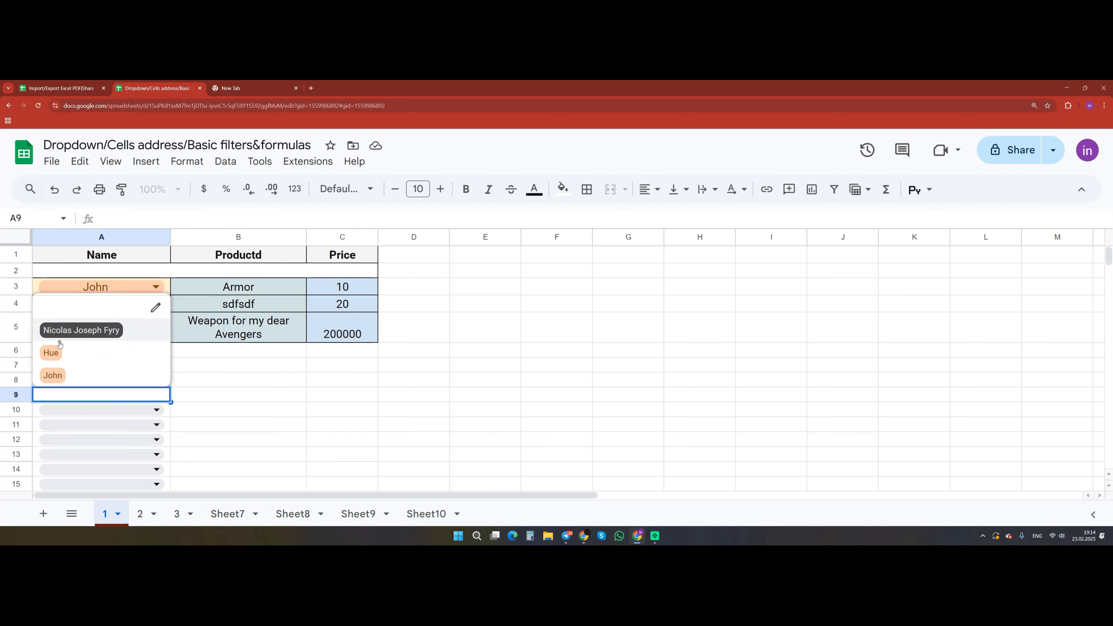
pyautogui.click(155, 307)
pyautogui.scroll(-1, 901, 391)
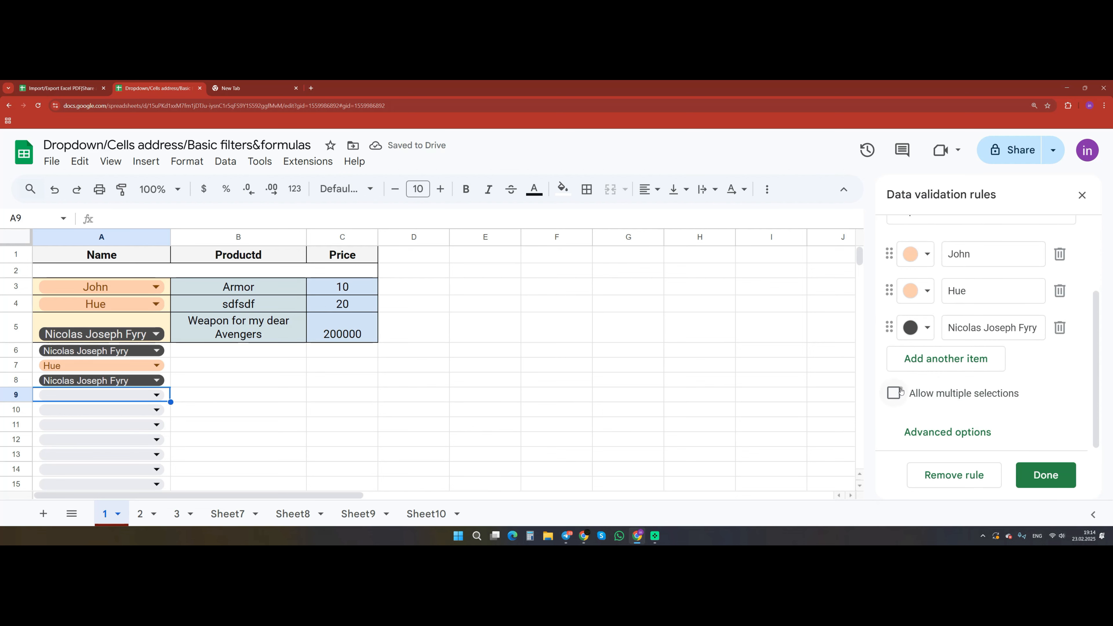
# Add three items, "2", "3" and "4", to the dropdown rule after the existing names.
pyautogui.click(954, 363)
pyautogui.click(974, 392)
pyautogui.scroll(-2, 971, 390)
pyautogui.click(971, 369)
pyautogui.click(969, 296)
pyautogui.write('2')
pyautogui.click(969, 331)
pyautogui.write('3')
pyautogui.click(977, 368)
pyautogui.write('4')
pyautogui.click(1033, 403)
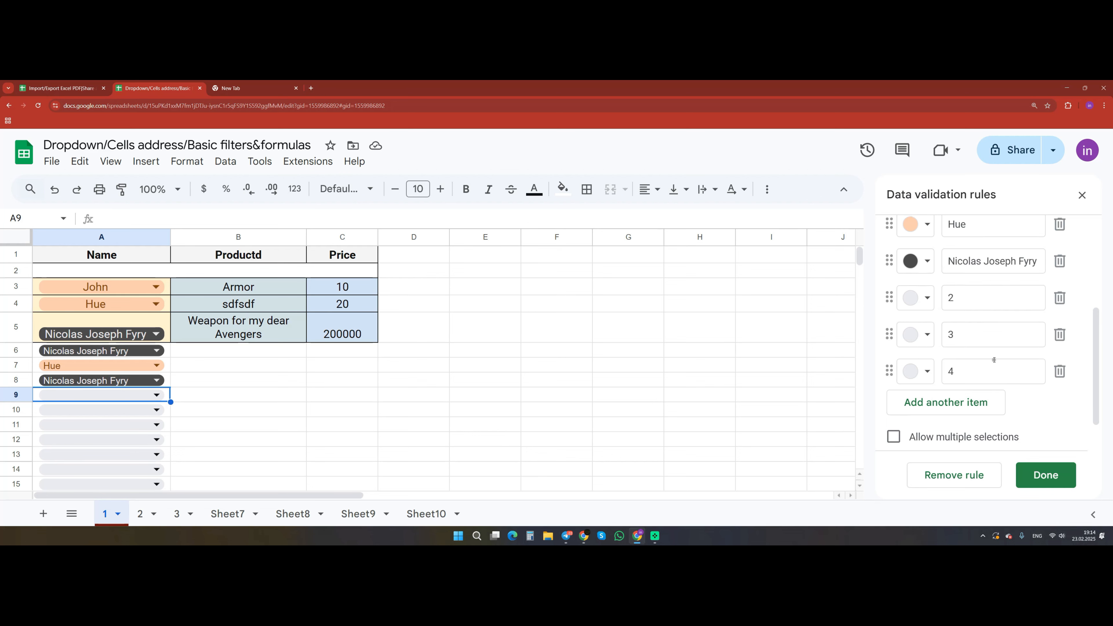
# Change the validation rule's criteria to Dropdown (from a range).
pyautogui.scroll(4, 994, 360)
pyautogui.click(920, 320)
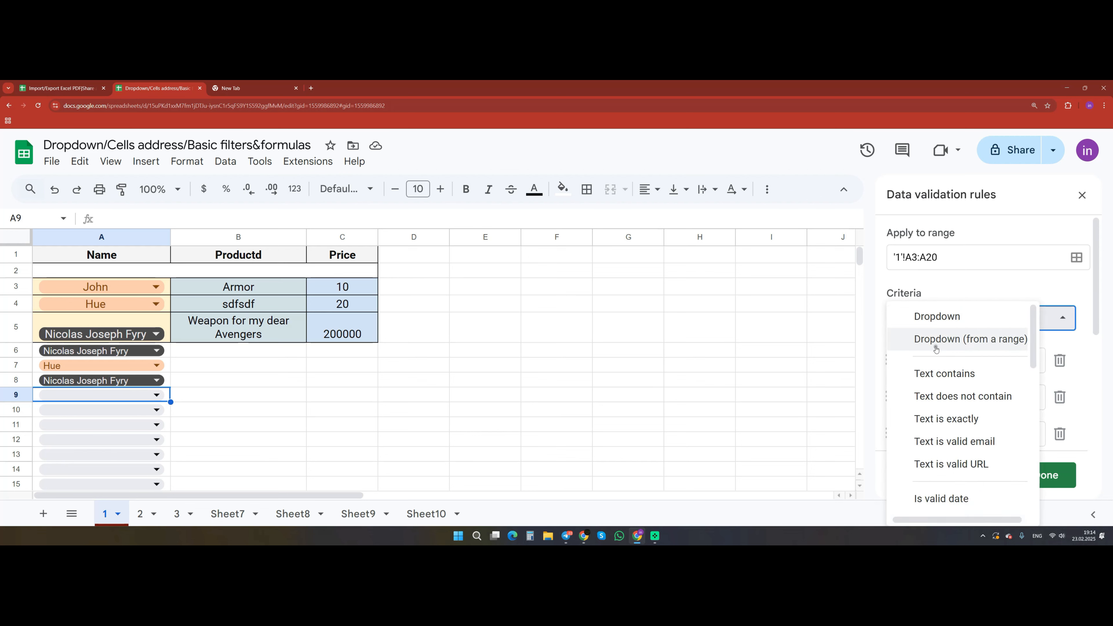
pyautogui.click(983, 345)
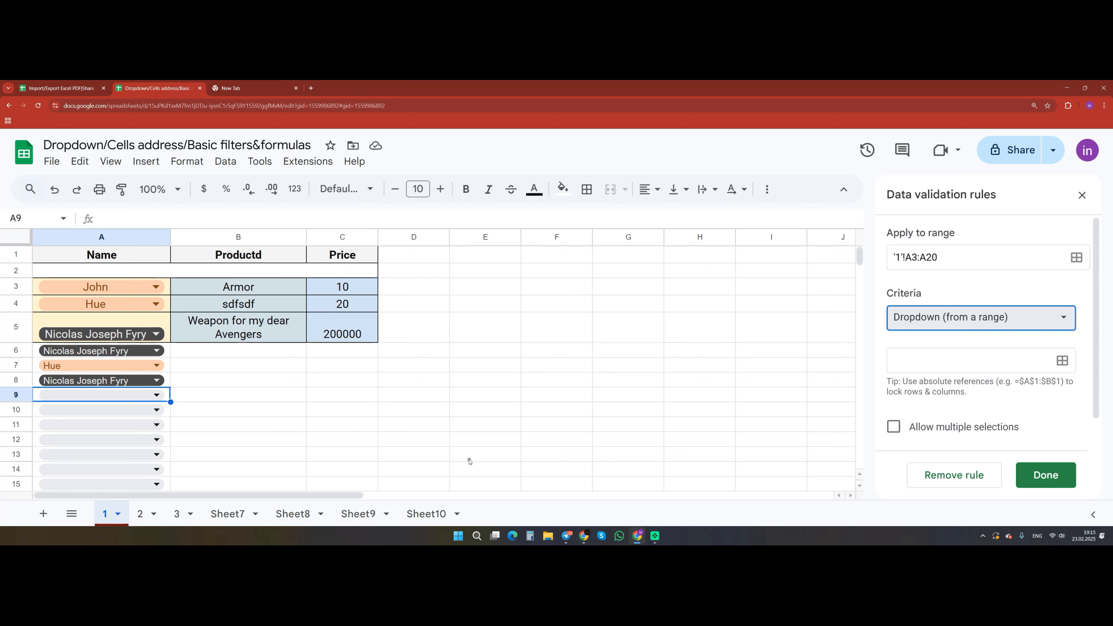
# Copy the names in cells A3:A8 of sheet 1.
pyautogui.moveTo(123, 271); pyautogui.dragTo(121, 378)
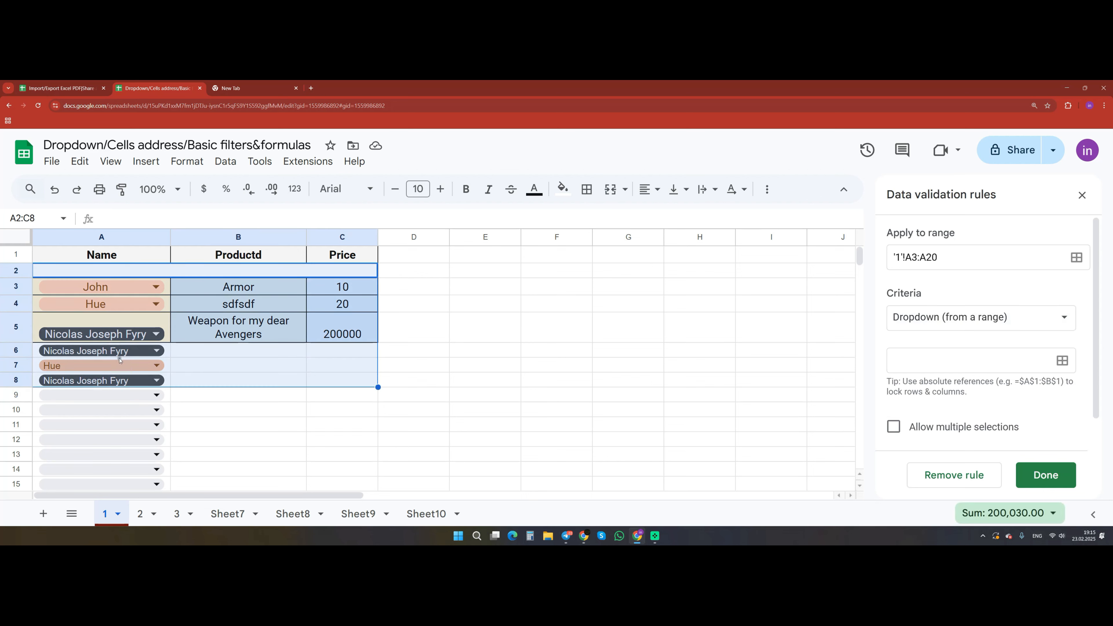
pyautogui.moveTo(98, 287); pyautogui.dragTo(98, 379)
pyautogui.hotkey('ctrl', 'c')
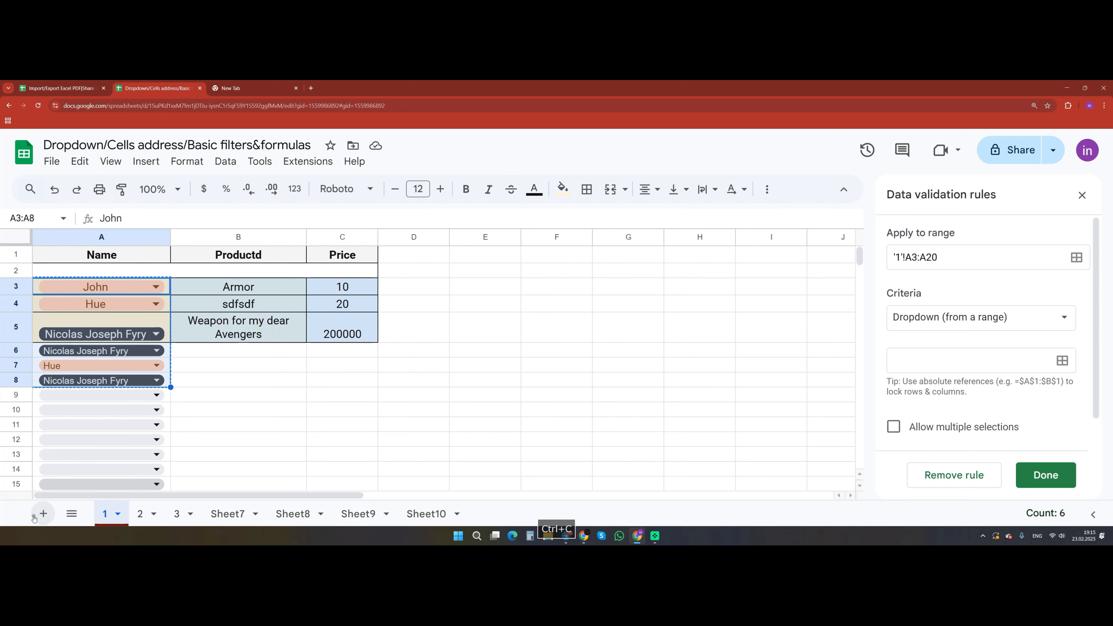
# Rename Sheet7 as "data" and select its cell A1.
pyautogui.click(228, 514)
pyautogui.rightClick(228, 514)
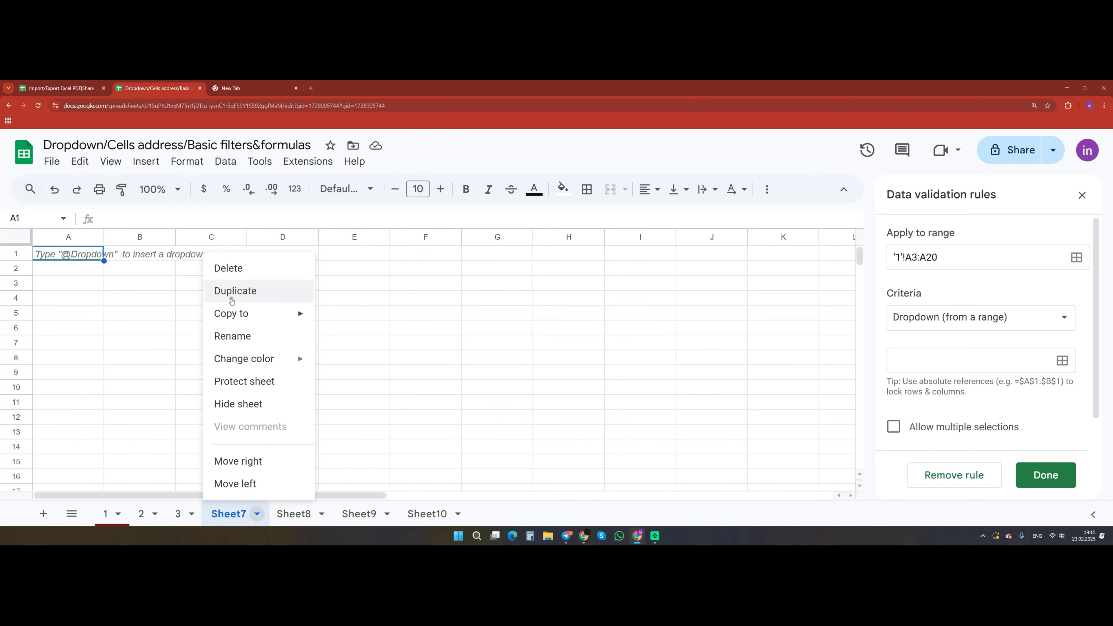
pyautogui.click(240, 336)
pyautogui.write('data')
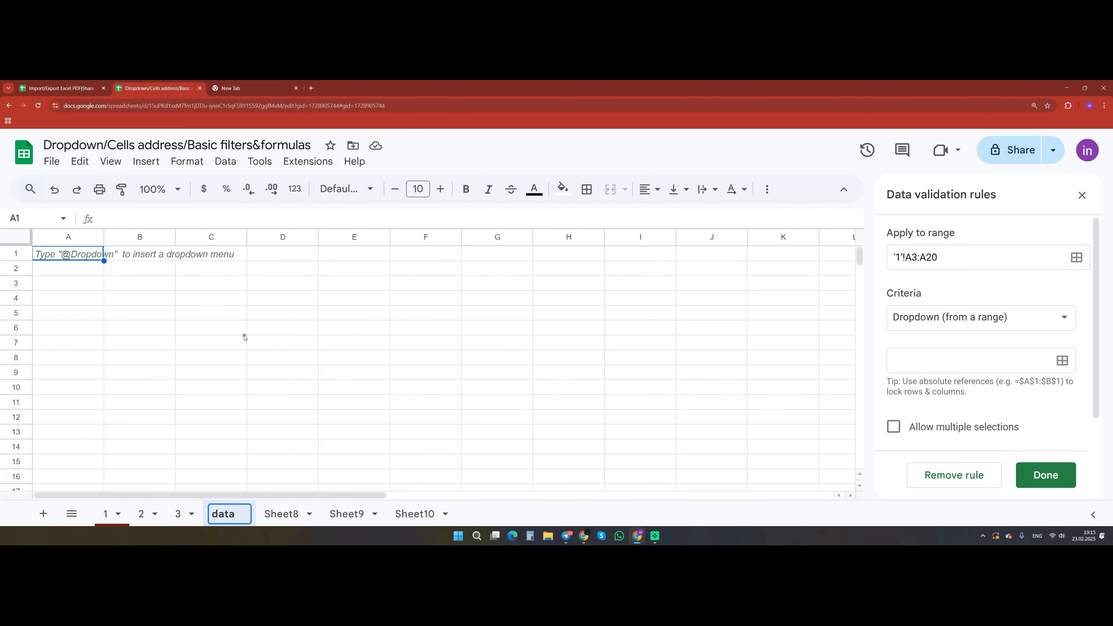
pyautogui.click(245, 337)
pyautogui.click(67, 257)
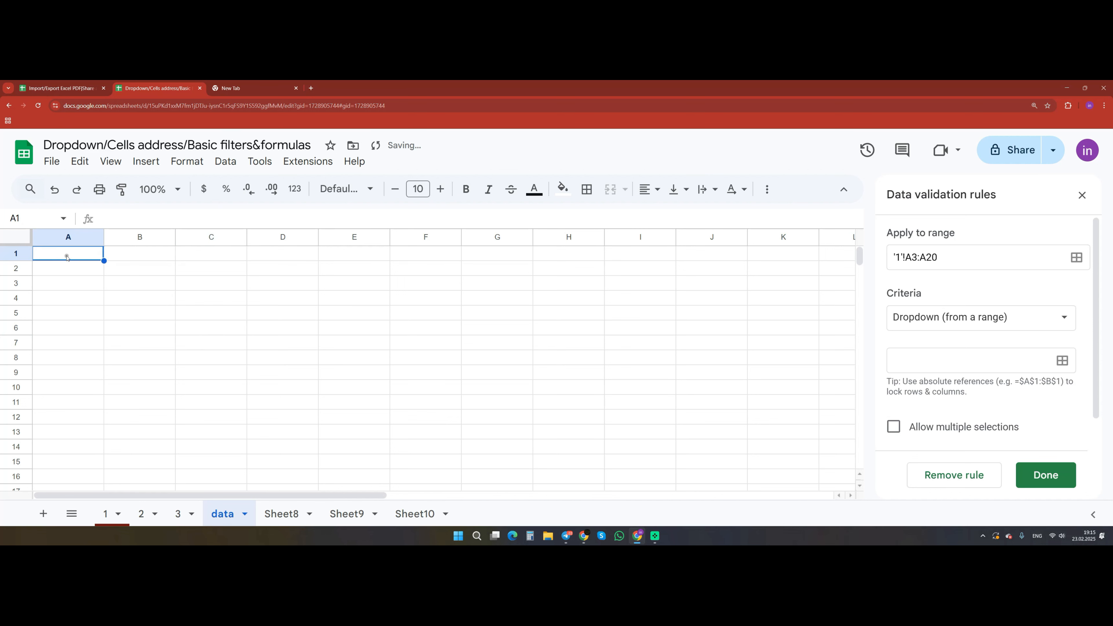
# Paste the copied names as values from A1 of the data sheet and set the dropdown rule's source range to data!A:A.
pyautogui.hotkey('ctrl', 'shift', 'v')
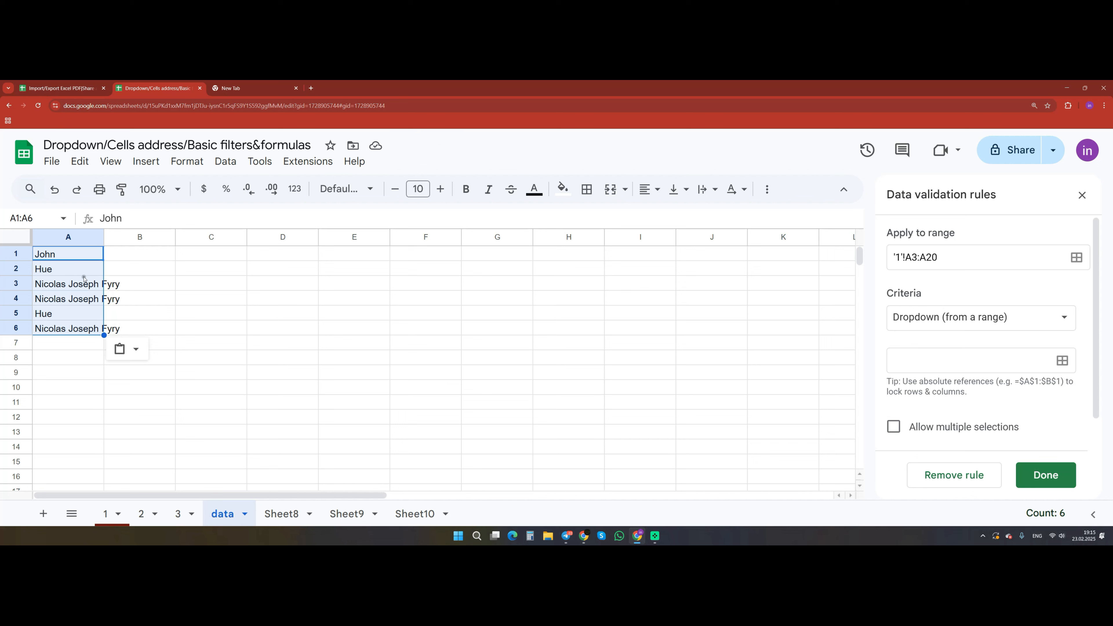
pyautogui.click(1062, 361)
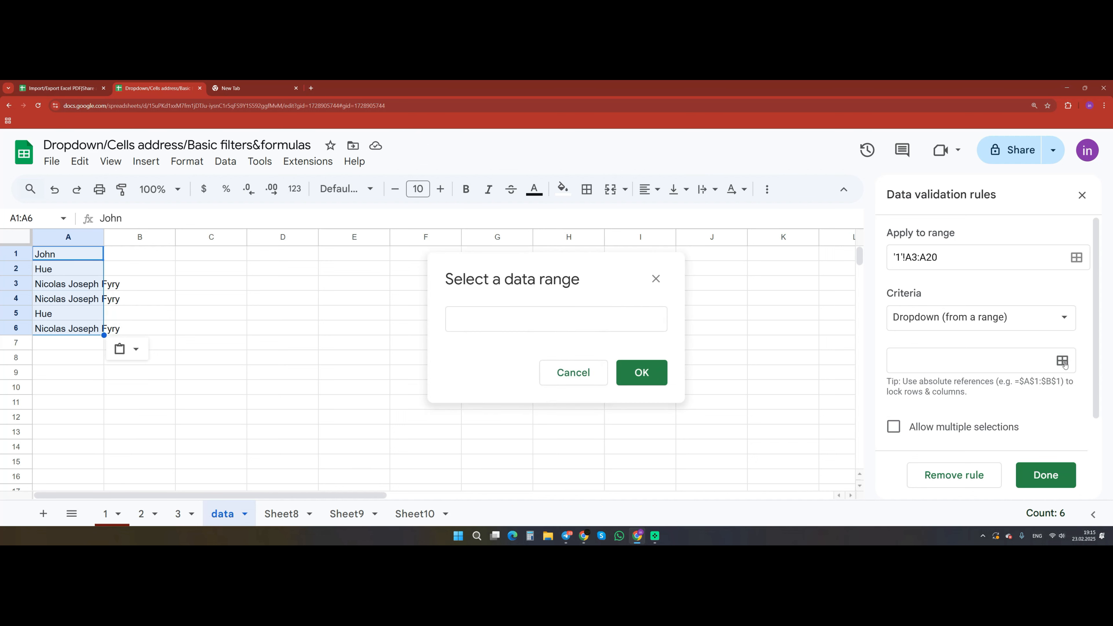
pyautogui.click(70, 237)
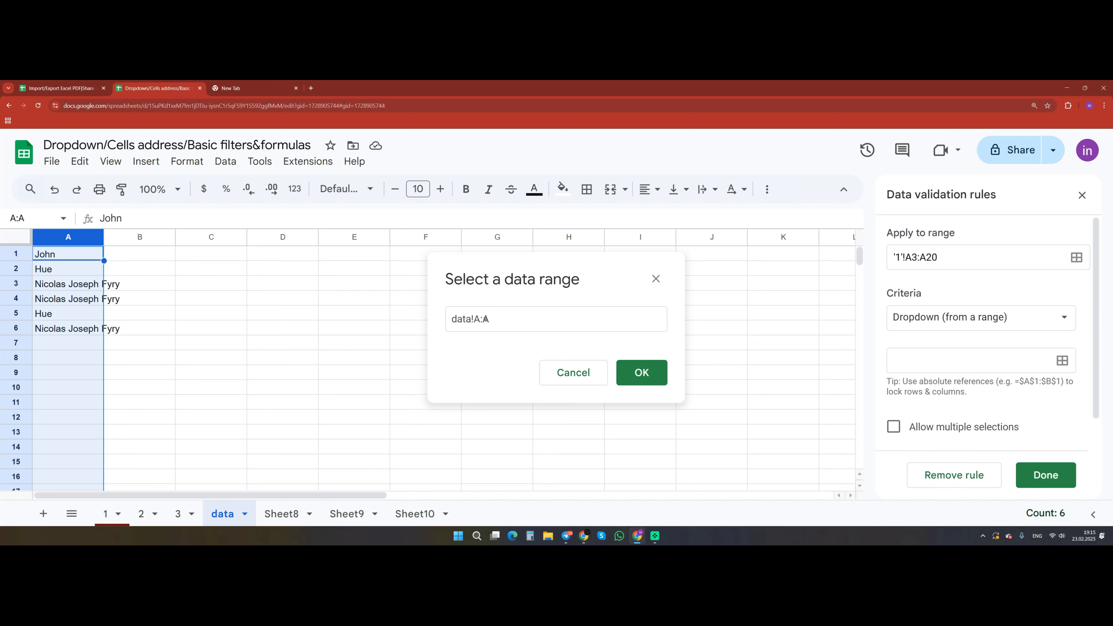
pyautogui.click(652, 374)
pyautogui.scroll(-3, 982, 351)
pyautogui.scroll(2, 920, 322)
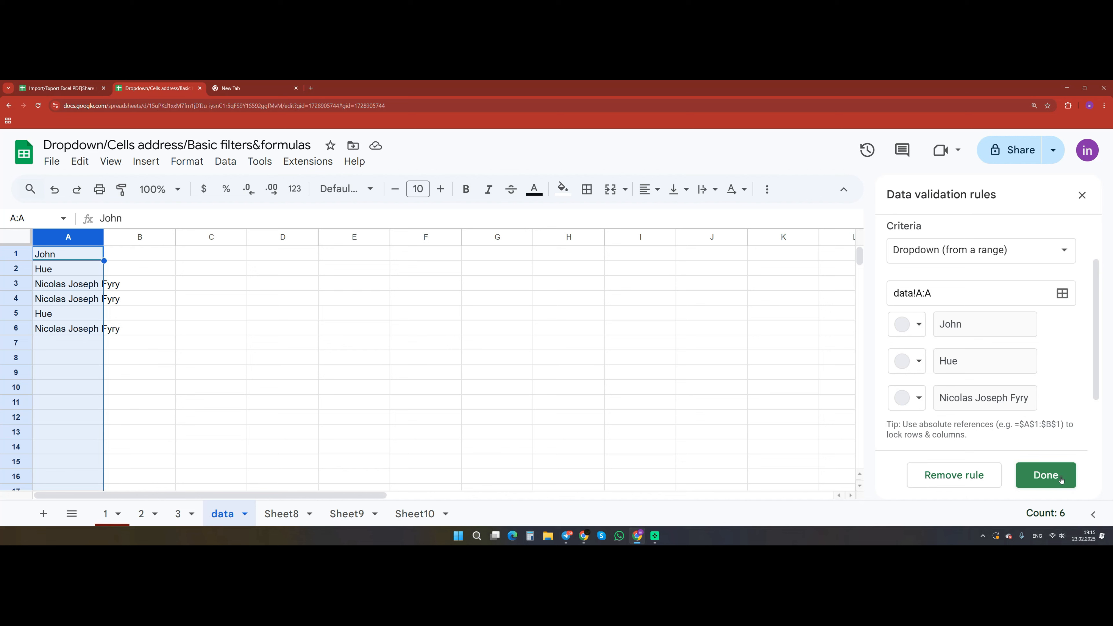
pyautogui.click(1045, 475)
# Test the range-based dropdown on sheet 1 by re-picking the name in A5 and switching A6 to another name and back.
pyautogui.click(109, 514)
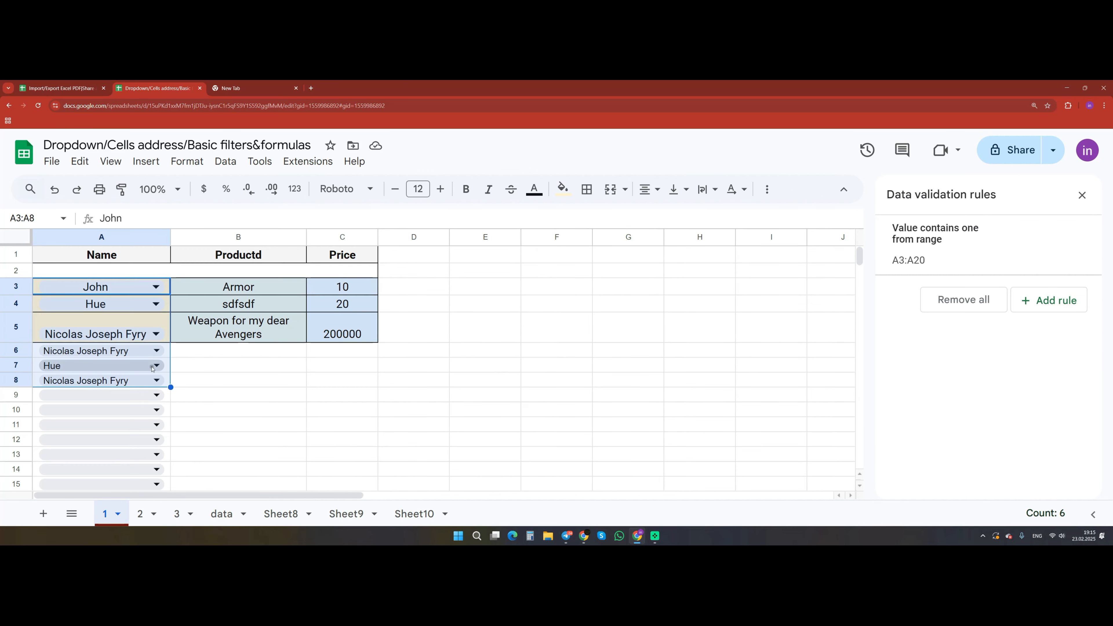
pyautogui.click(154, 335)
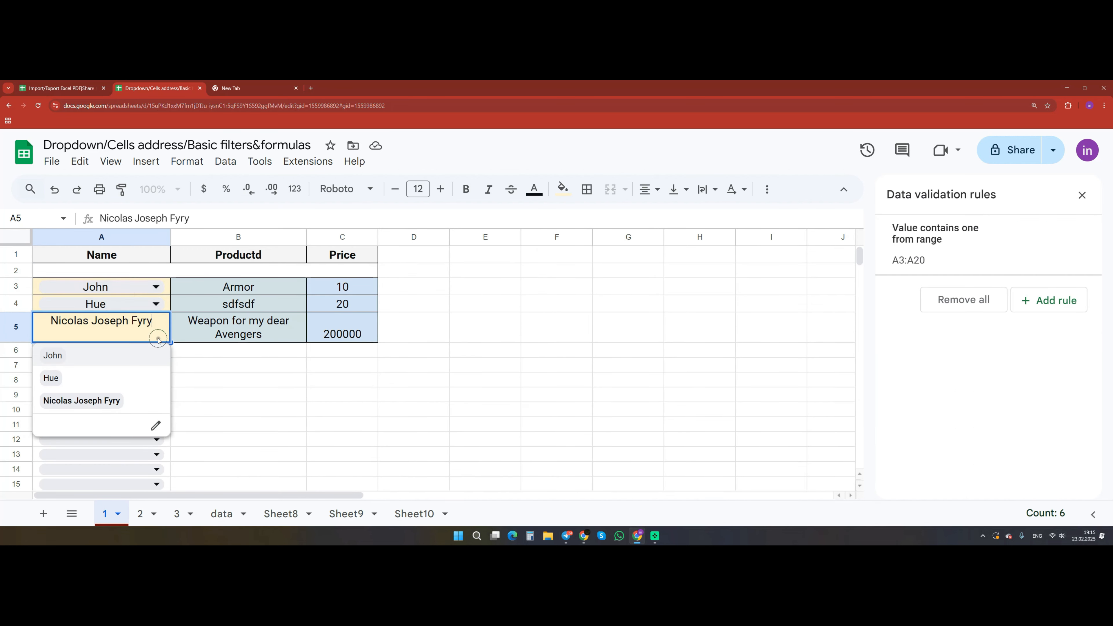
pyautogui.click(92, 403)
pyautogui.click(127, 352)
pyautogui.click(75, 391)
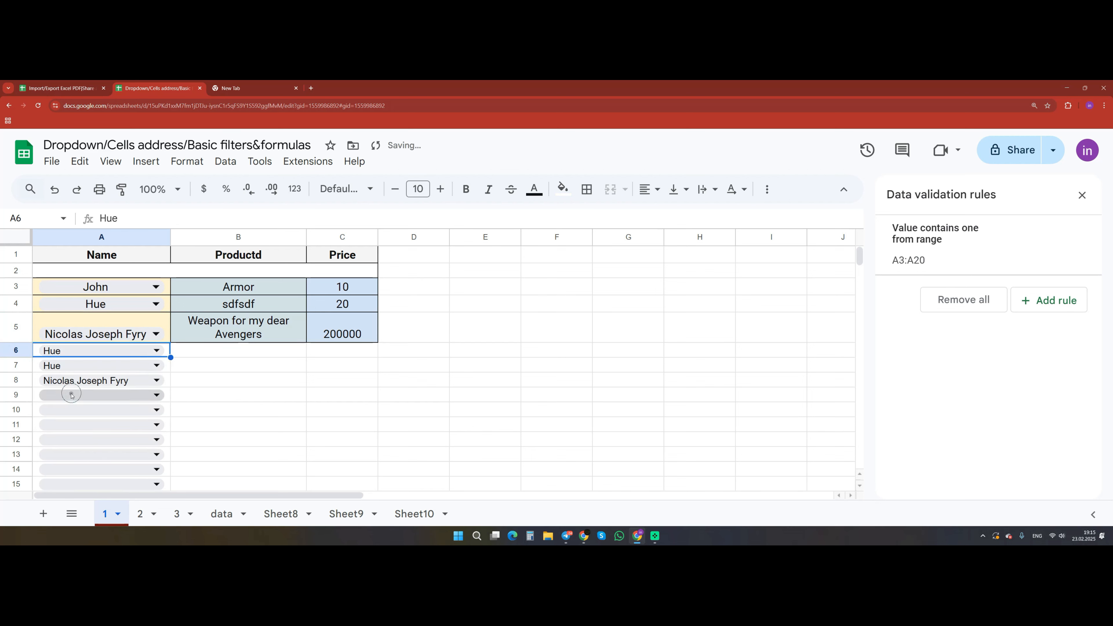
pyautogui.click(137, 356)
pyautogui.click(89, 417)
# Edit the A3:A20 dropdown rule, color its first item red and switch it back to light gray.
pyautogui.click(940, 266)
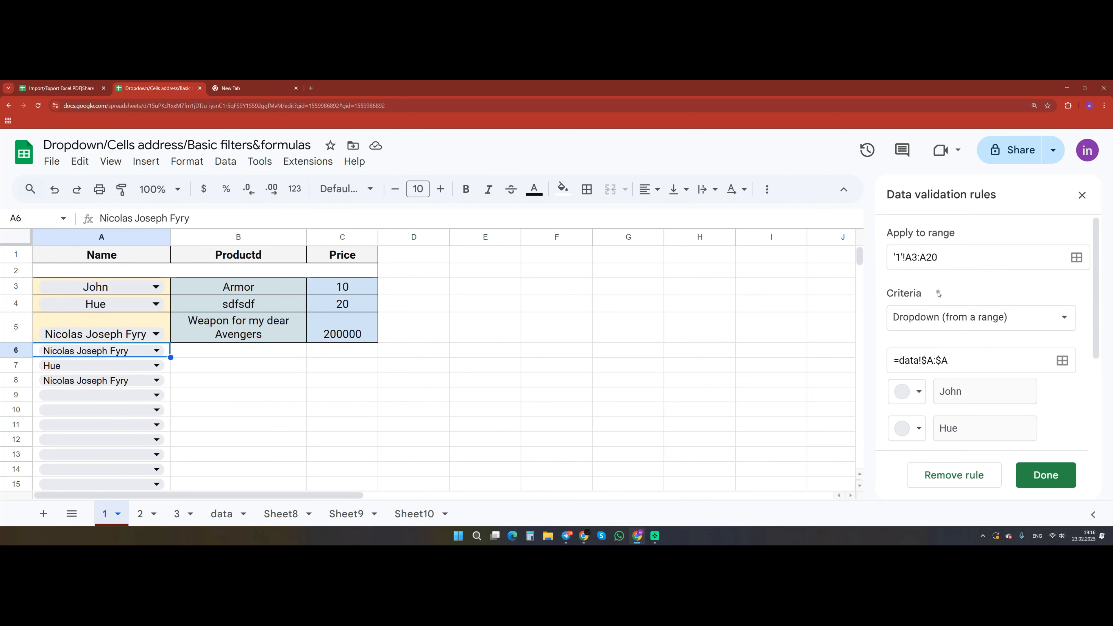
pyautogui.scroll(-2, 919, 351)
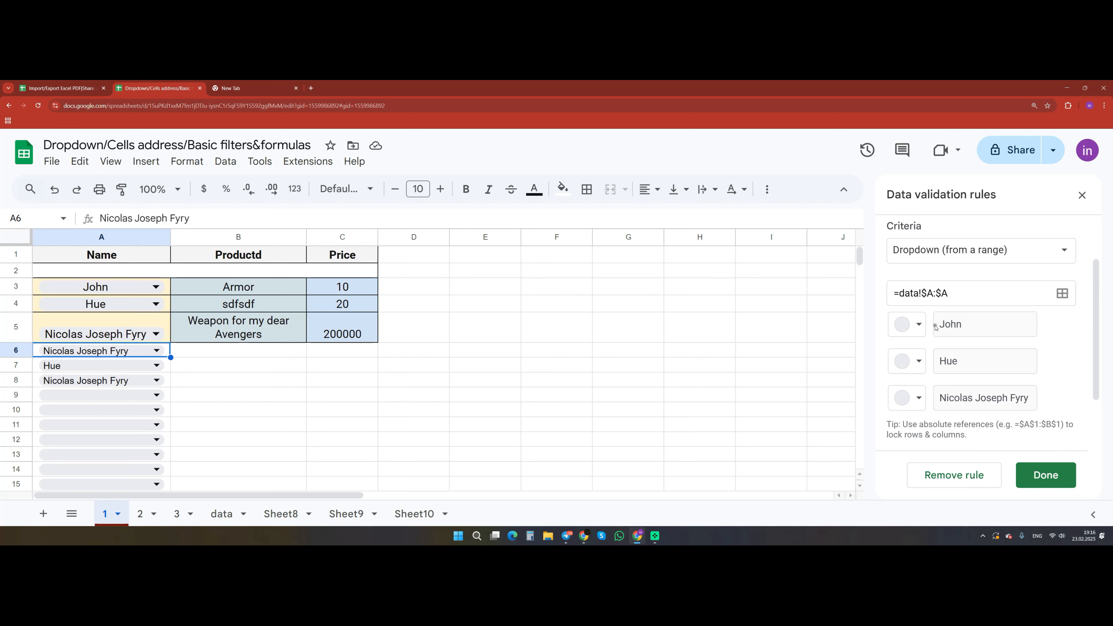
pyautogui.click(919, 325)
pyautogui.click(935, 399)
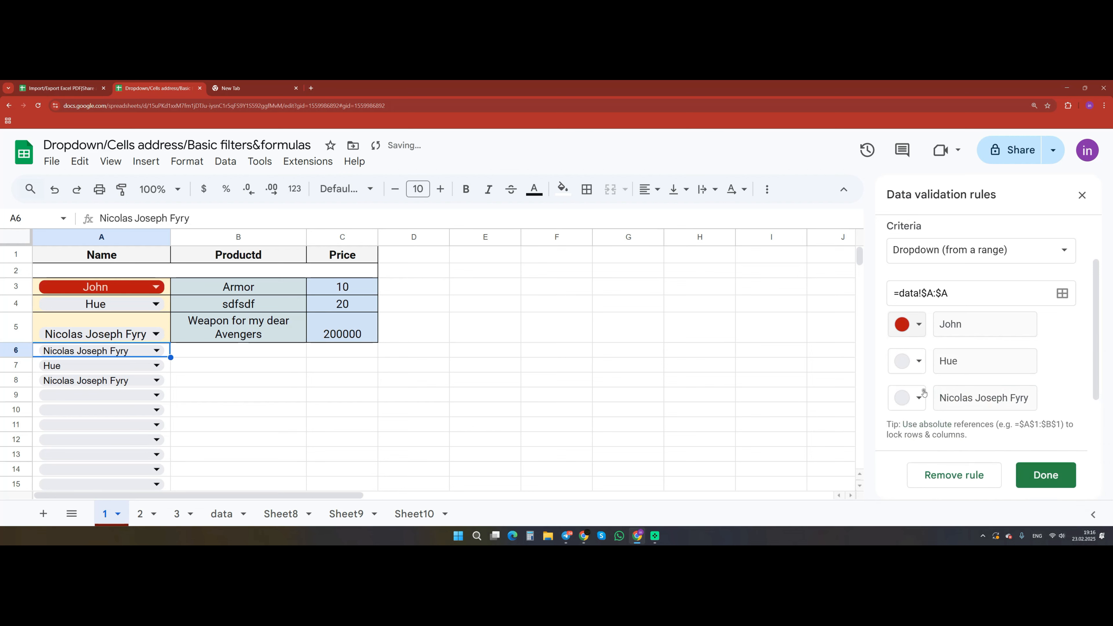
pyautogui.click(919, 326)
pyautogui.click(911, 377)
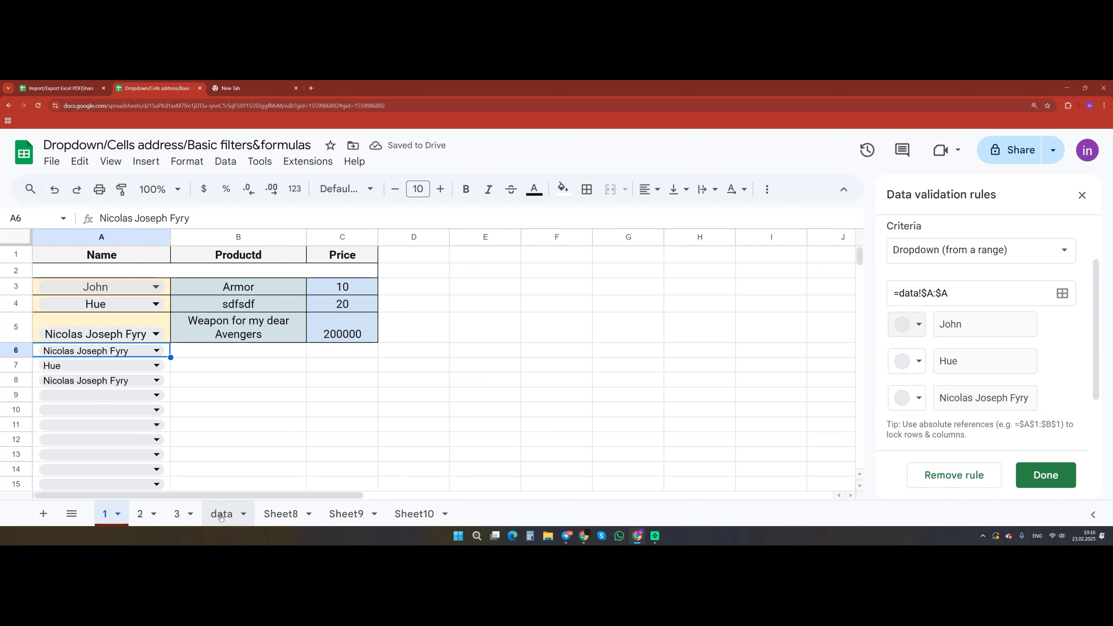
# Add two new names in cells A7 and A8 of the data sheet and save the validation rule.
pyautogui.click(223, 518)
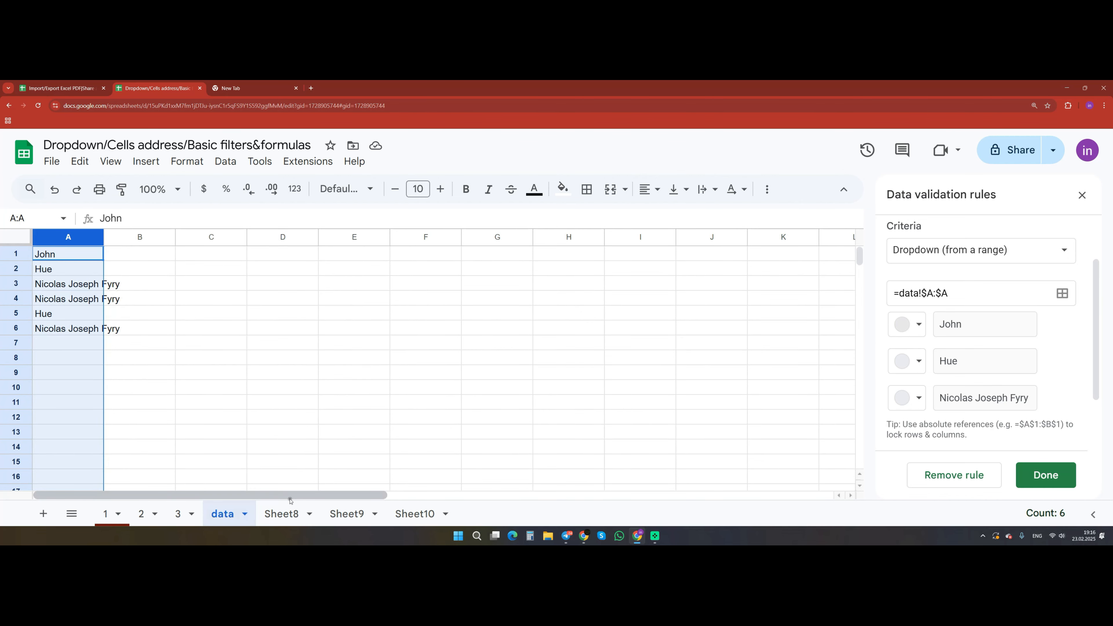
pyautogui.click(71, 346)
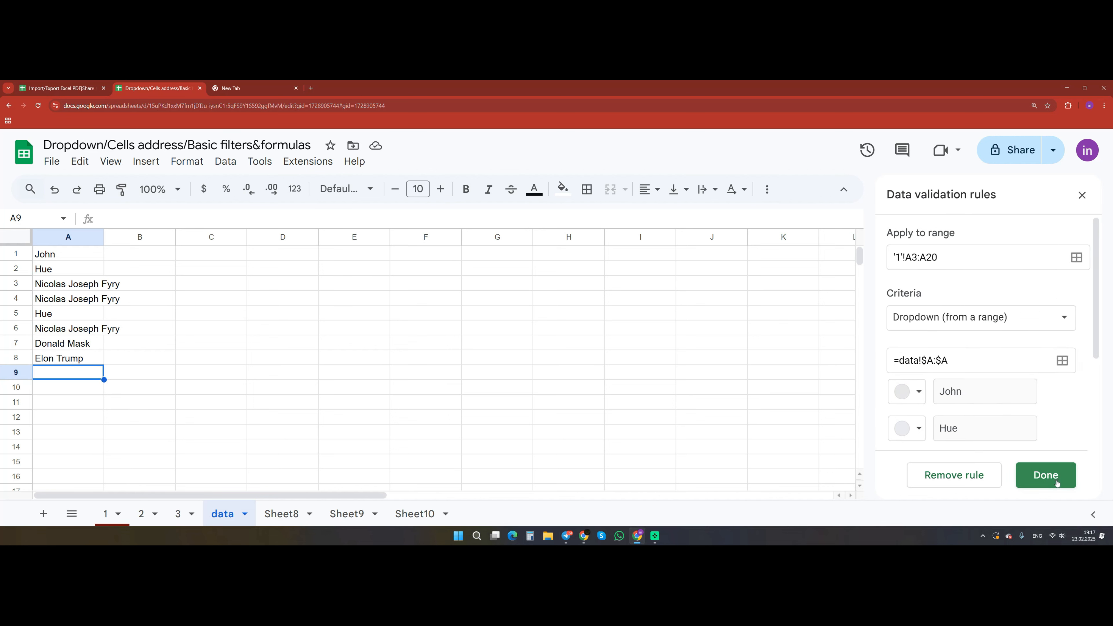
pyautogui.click(1047, 475)
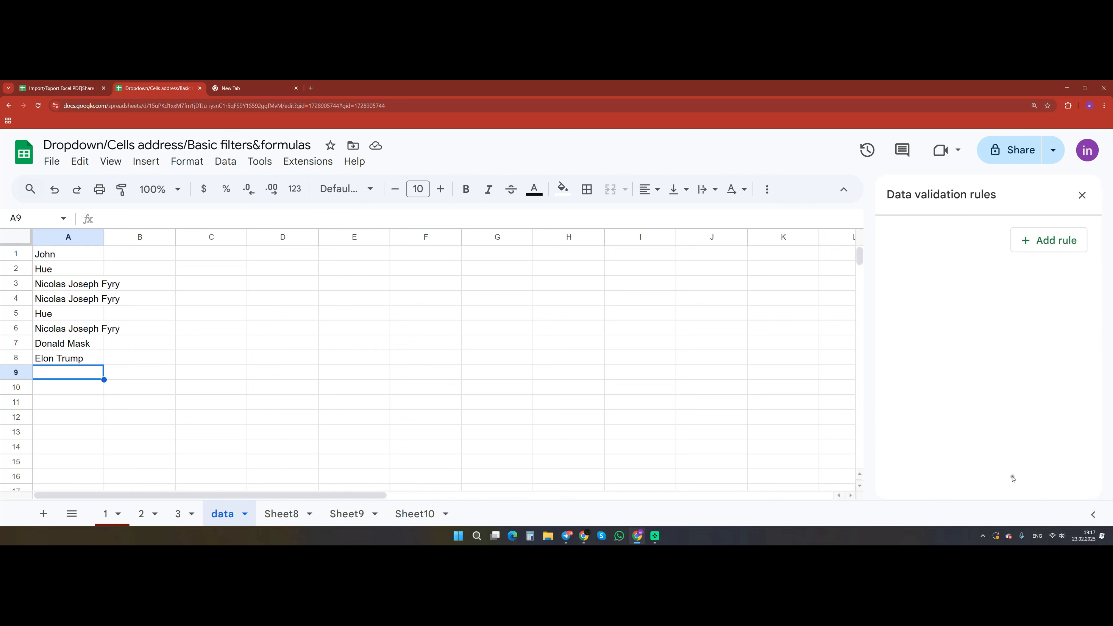
# Choose the two newly added names from the dropdowns in cells A7 and A9 of sheet 1.
pyautogui.click(108, 514)
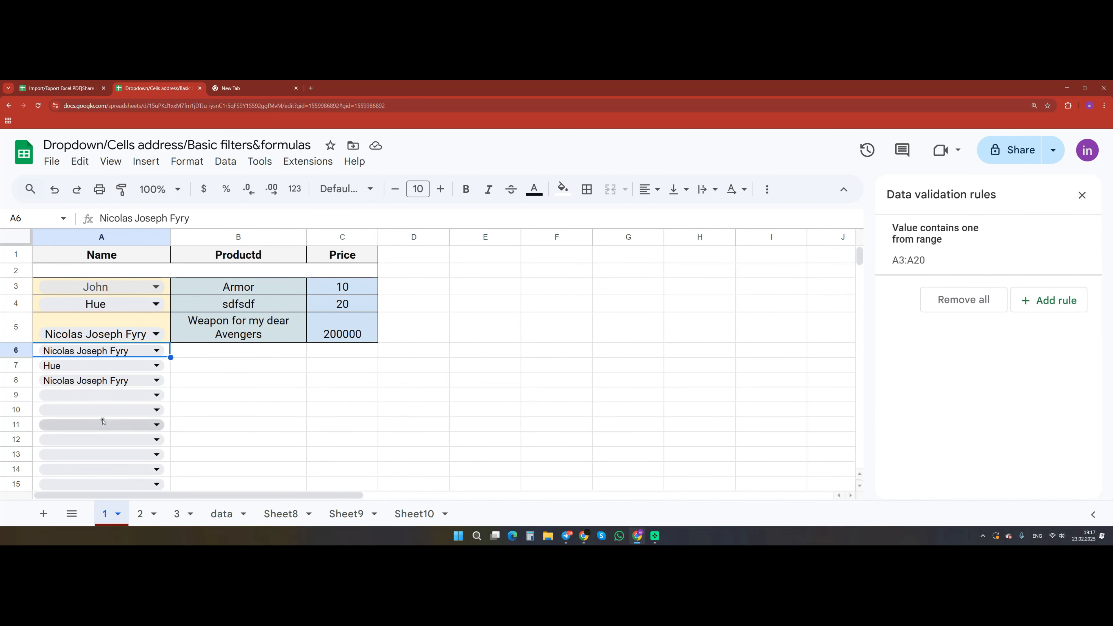
pyautogui.click(96, 365)
pyautogui.click(66, 475)
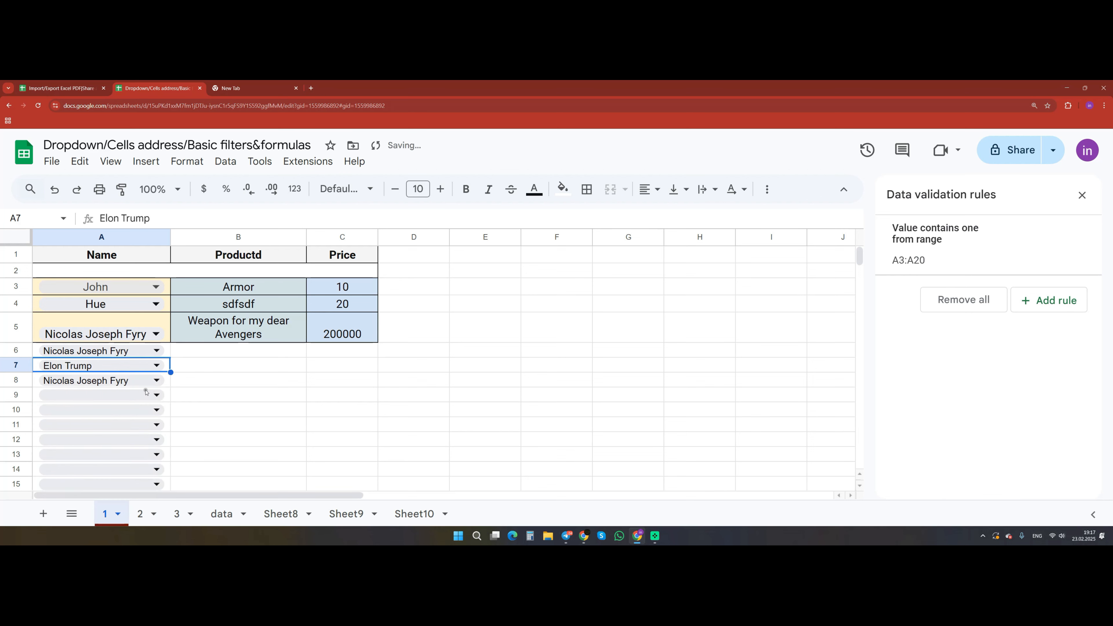
pyautogui.click(68, 395)
pyautogui.click(68, 307)
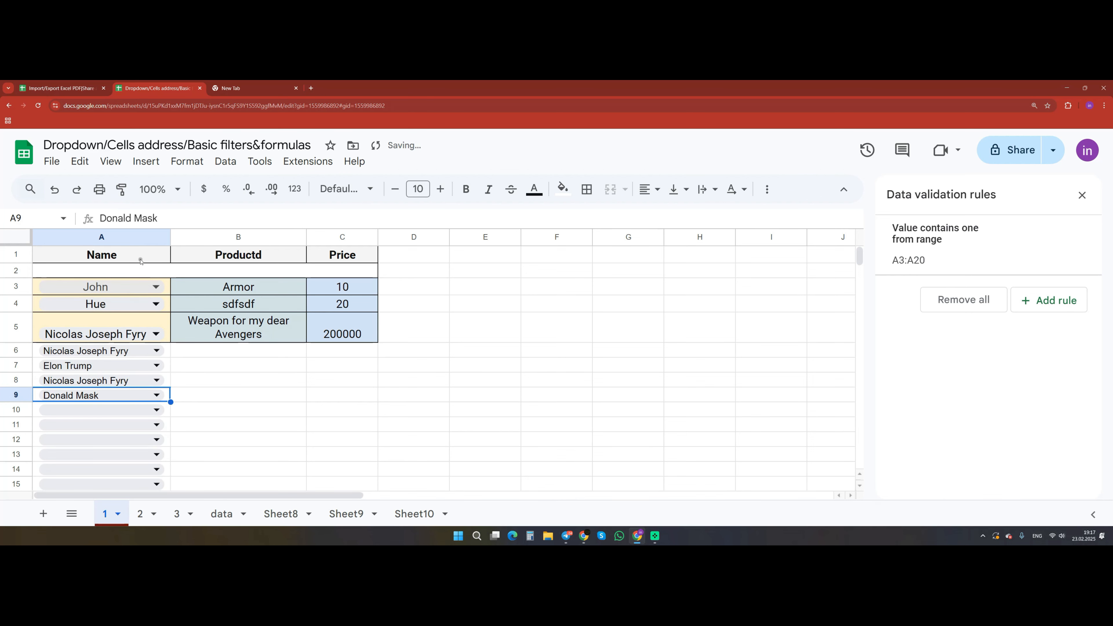
# Enter 1, 2, 3 in A9:A11, 4 in A13 and 5 in A15 of the data sheet, and check sheet 1's A10 dropdown.
pyautogui.click(222, 514)
pyautogui.click(75, 372)
pyautogui.write('1')
pyautogui.click(75, 391)
pyautogui.write('2')
pyautogui.click(75, 402)
pyautogui.write('3')
pyautogui.click(82, 432)
pyautogui.write('4')
pyautogui.click(86, 460)
pyautogui.write('5')
pyautogui.click(96, 483)
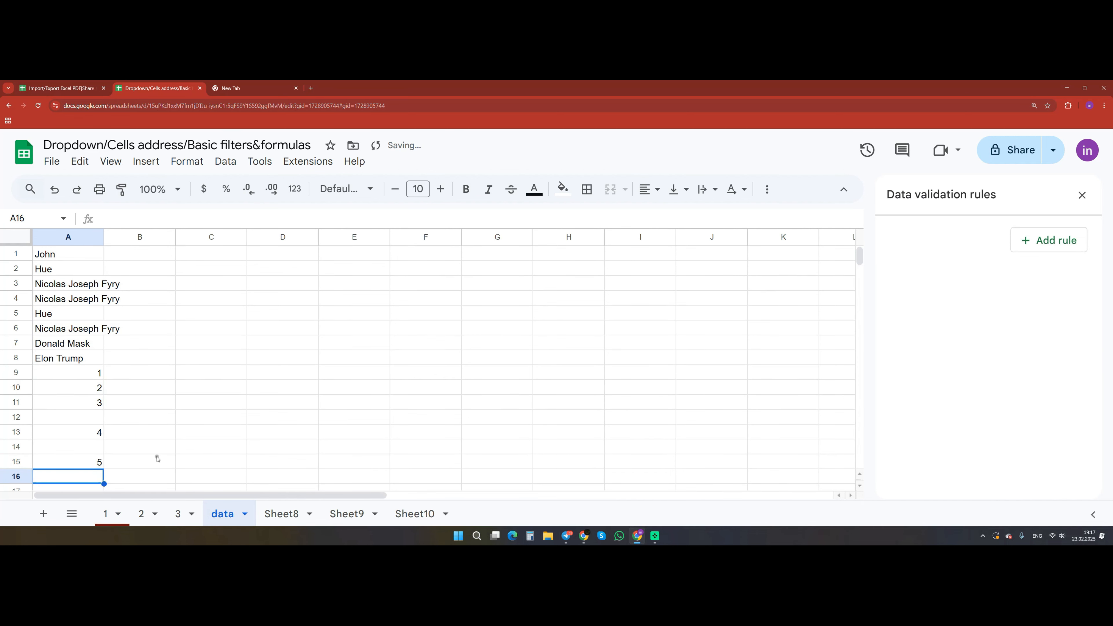
pyautogui.click(108, 514)
pyautogui.click(154, 409)
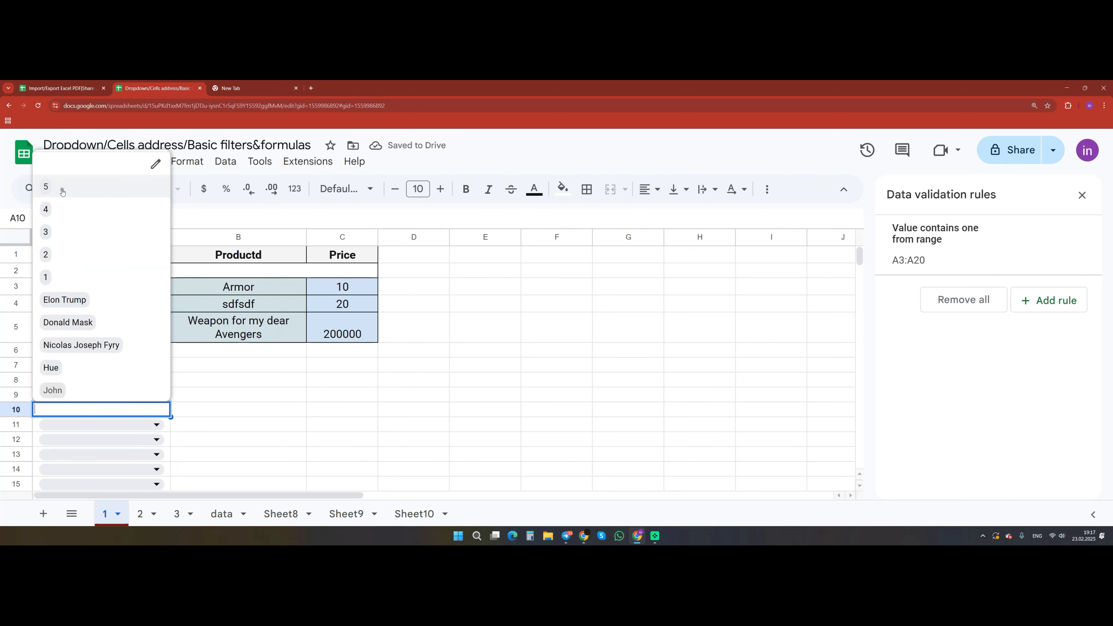
# Fill the empty cells A12, A14 and A16 of the data sheet with the value 1.
pyautogui.click(222, 521)
pyautogui.click(80, 432)
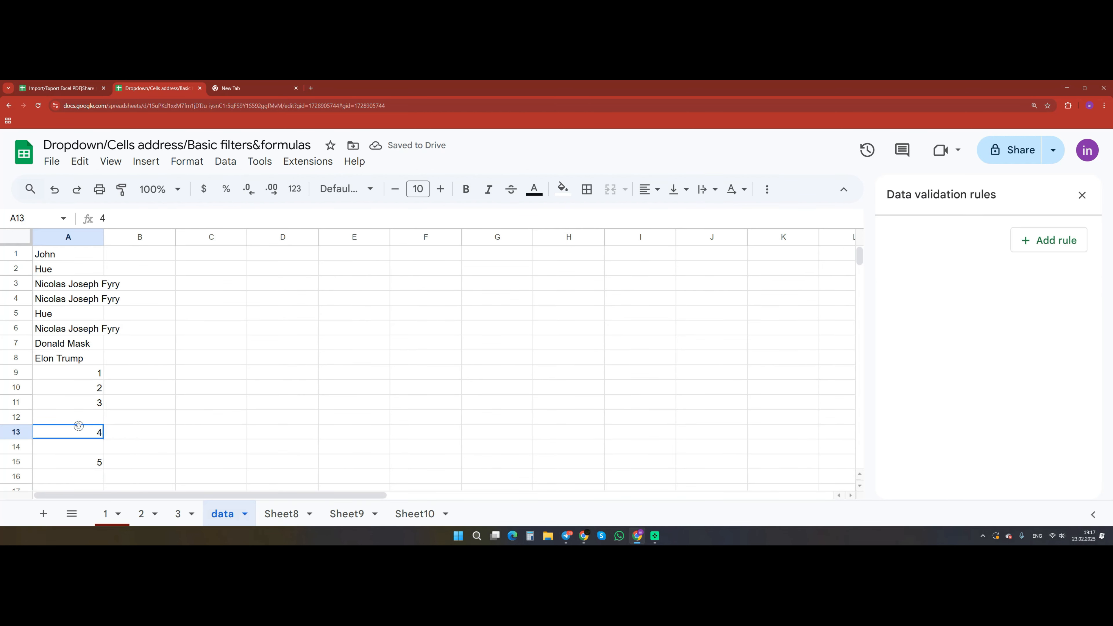
pyautogui.click(82, 417)
pyautogui.write('1')
pyautogui.click(88, 447)
pyautogui.write('1')
pyautogui.click(87, 476)
pyautogui.write('1')
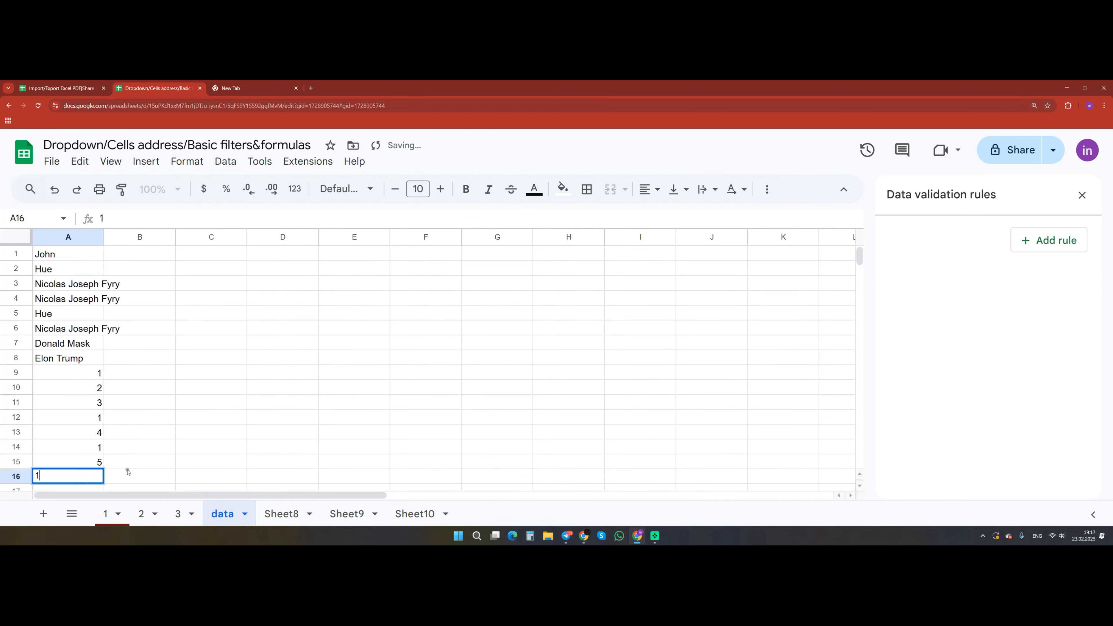
pyautogui.click(141, 463)
# Compare the numbers in A9:A16 of the data sheet with sheet 1's A10 dropdown options, and close the data validation rules.
pyautogui.moveTo(96, 372); pyautogui.dragTo(90, 477)
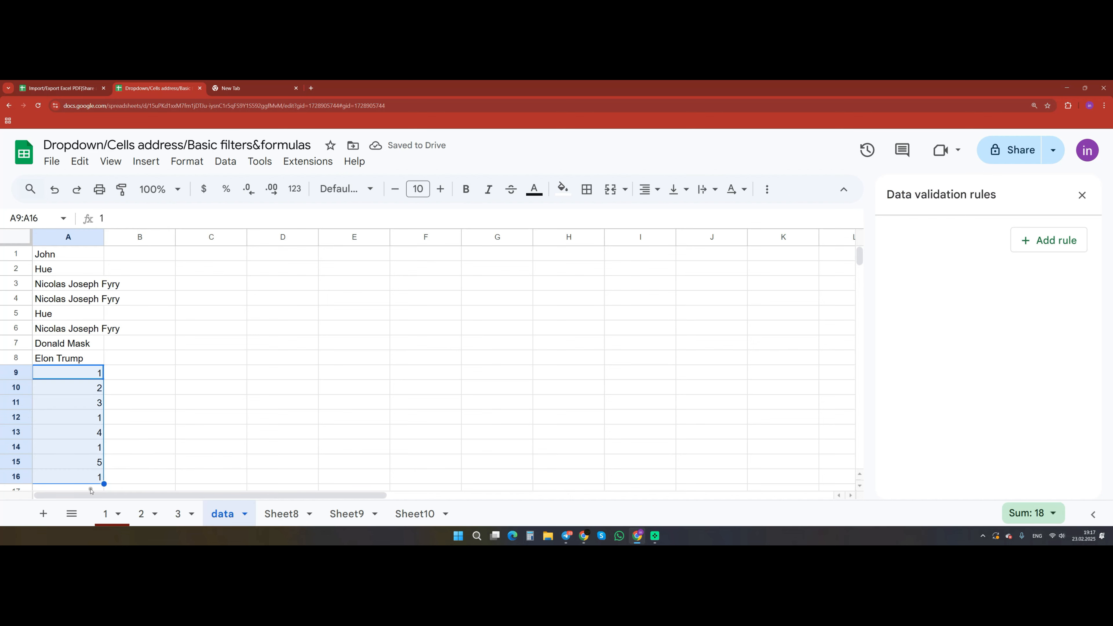
pyautogui.click(102, 514)
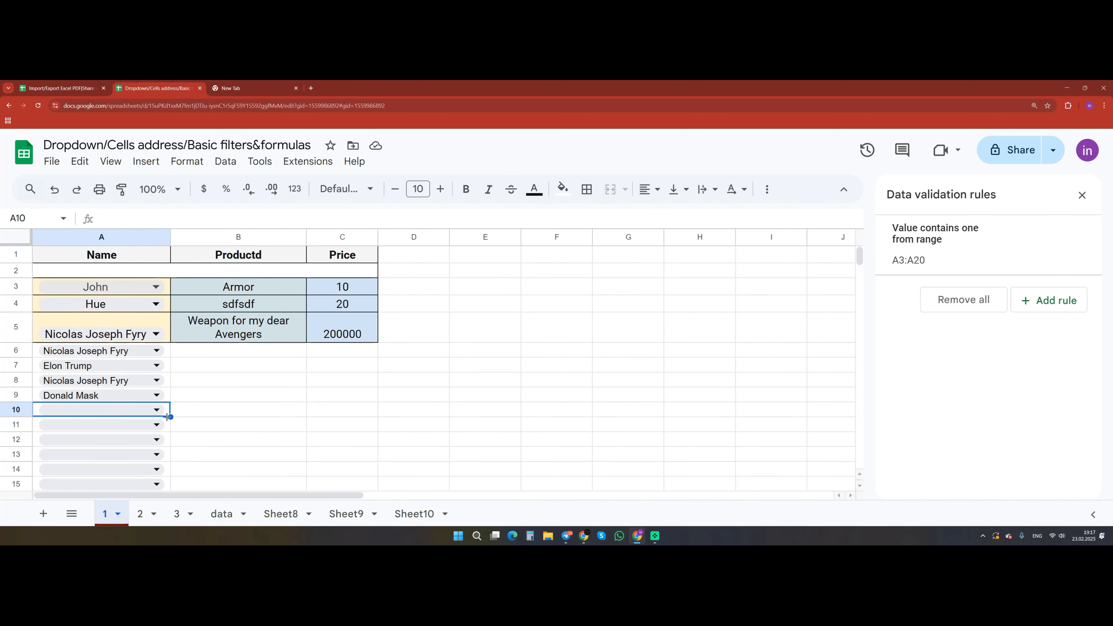
pyautogui.click(95, 409)
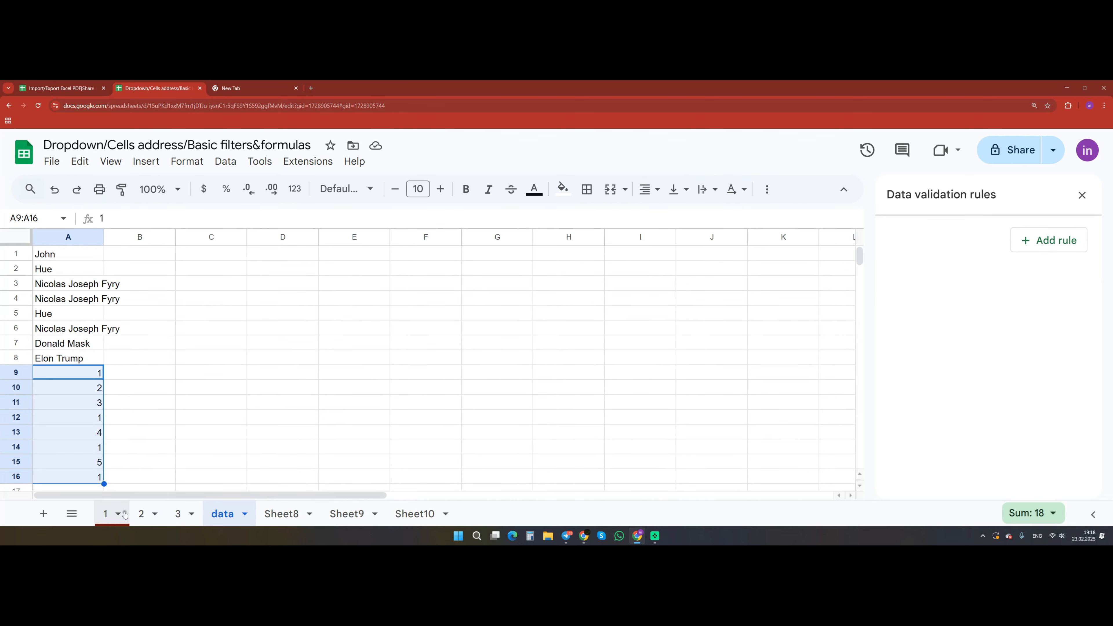
pyautogui.click(110, 514)
pyautogui.click(354, 385)
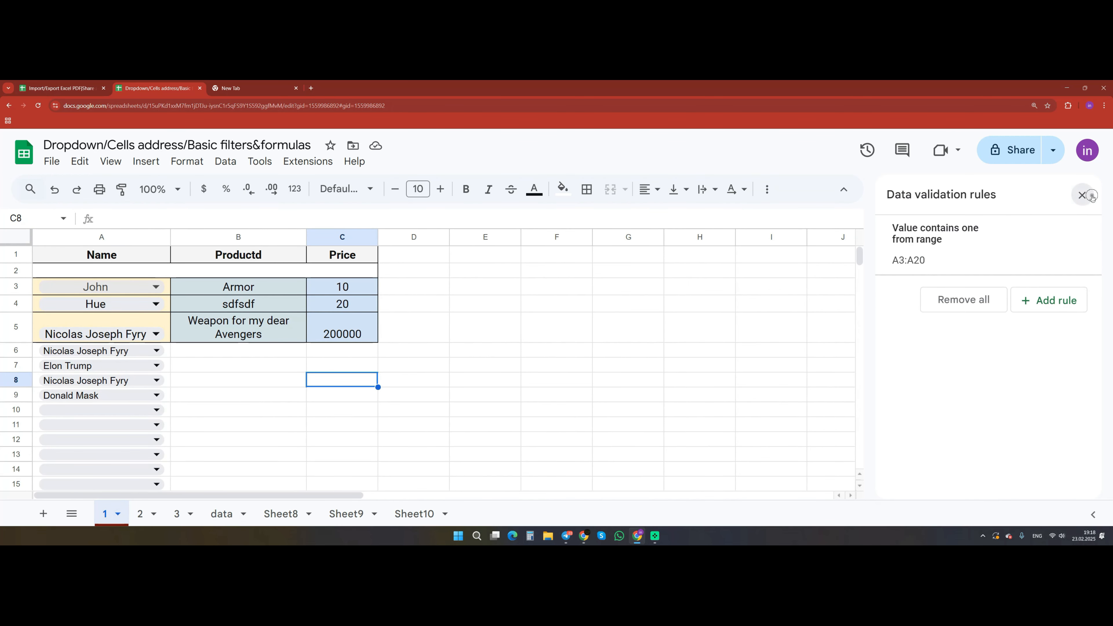
pyautogui.click(1082, 195)
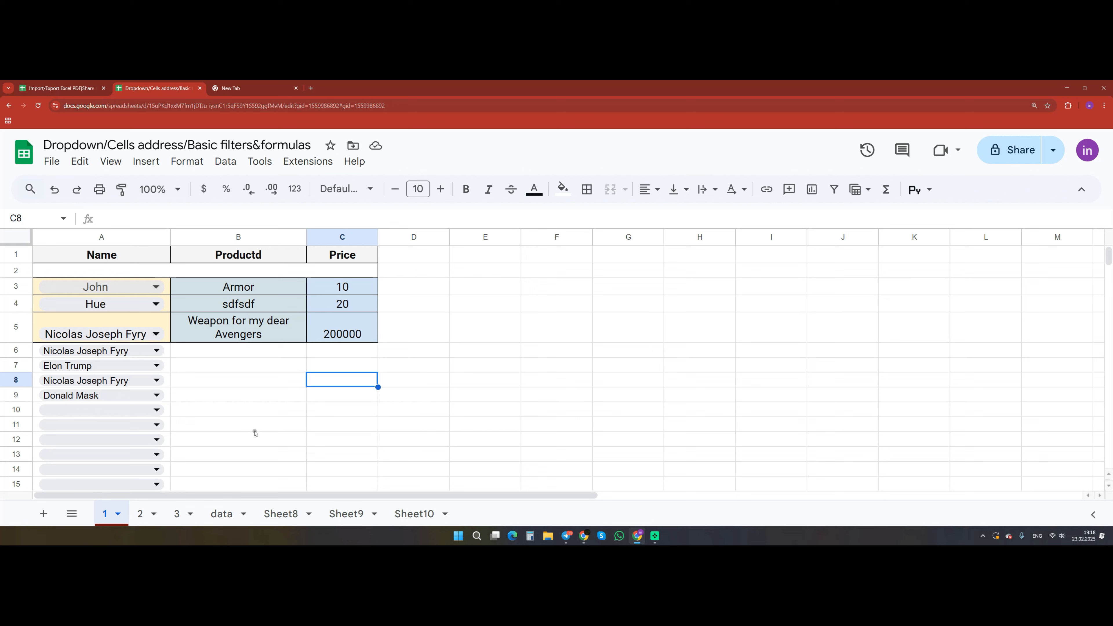
# Try to create a filter on the whole Name column of sheet 1.
pyautogui.click(101, 237)
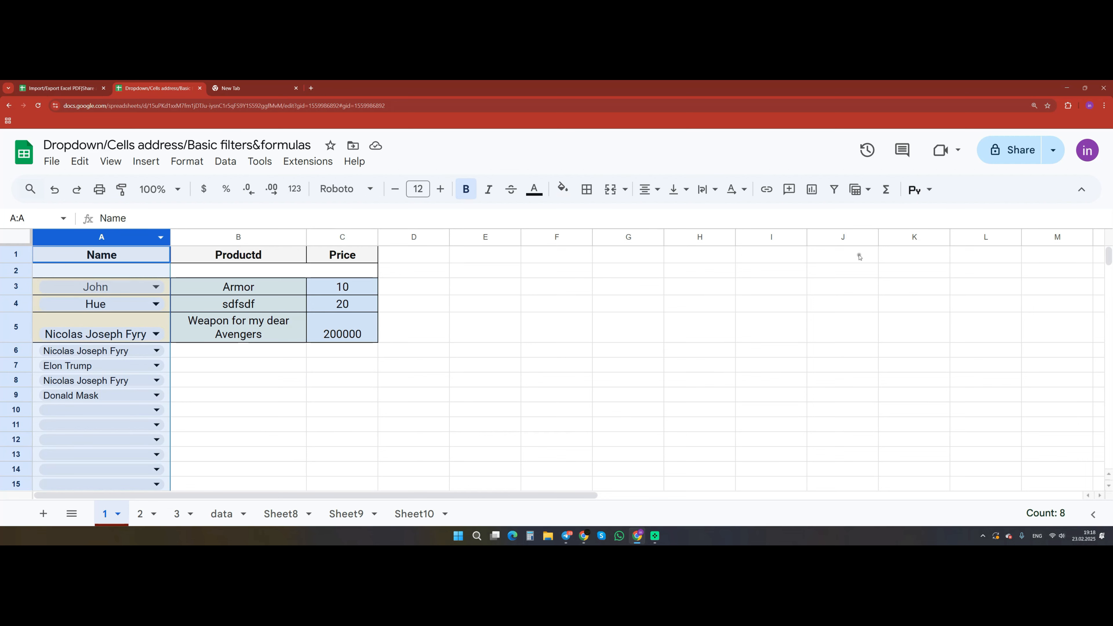
pyautogui.click(837, 190)
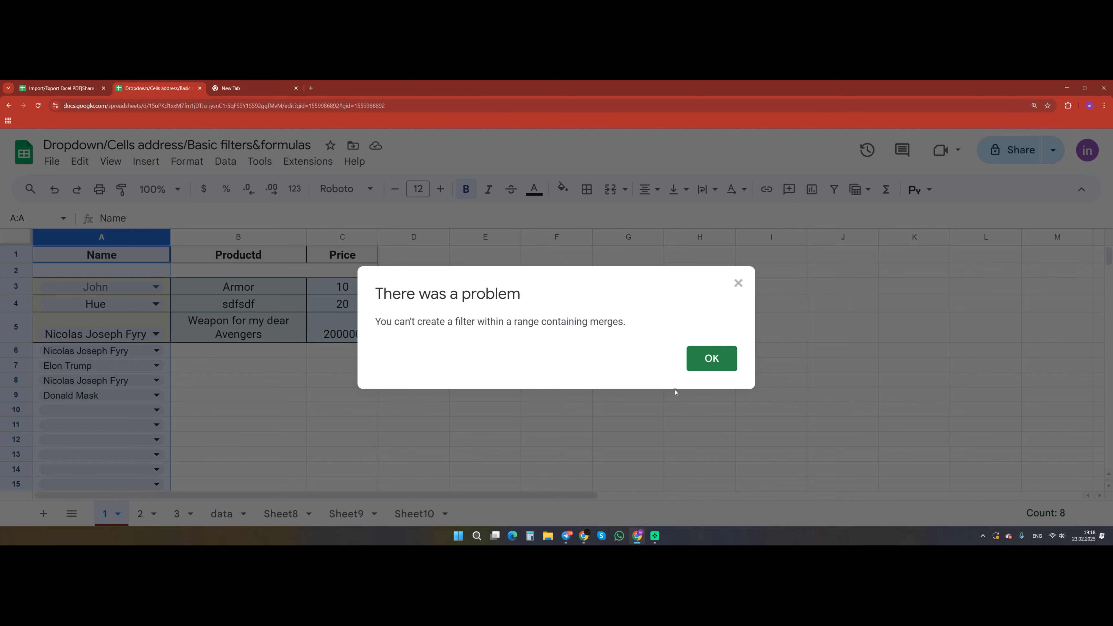
pyautogui.click(712, 359)
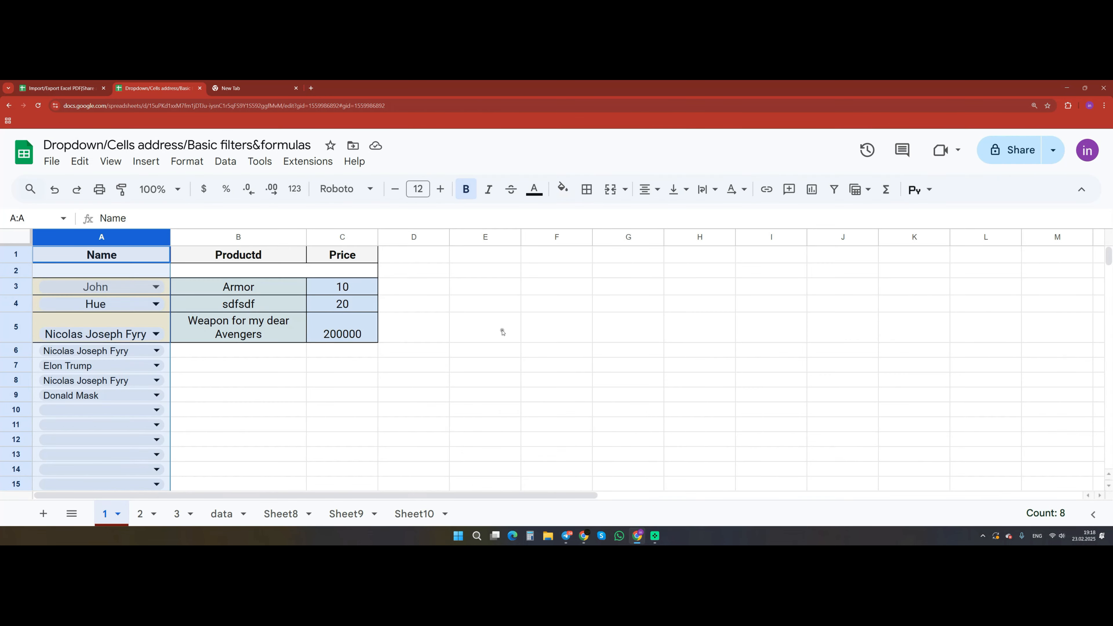
# Unmerge the cells A2:C2 below the header row and check that each can be selected separately.
pyautogui.click(289, 272)
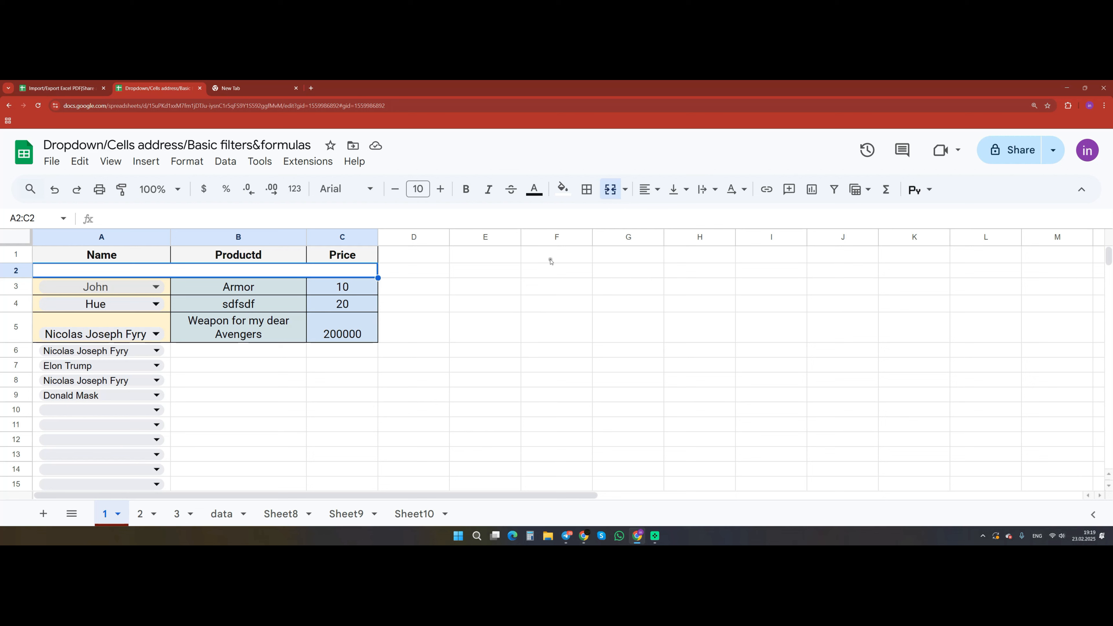
pyautogui.click(610, 189)
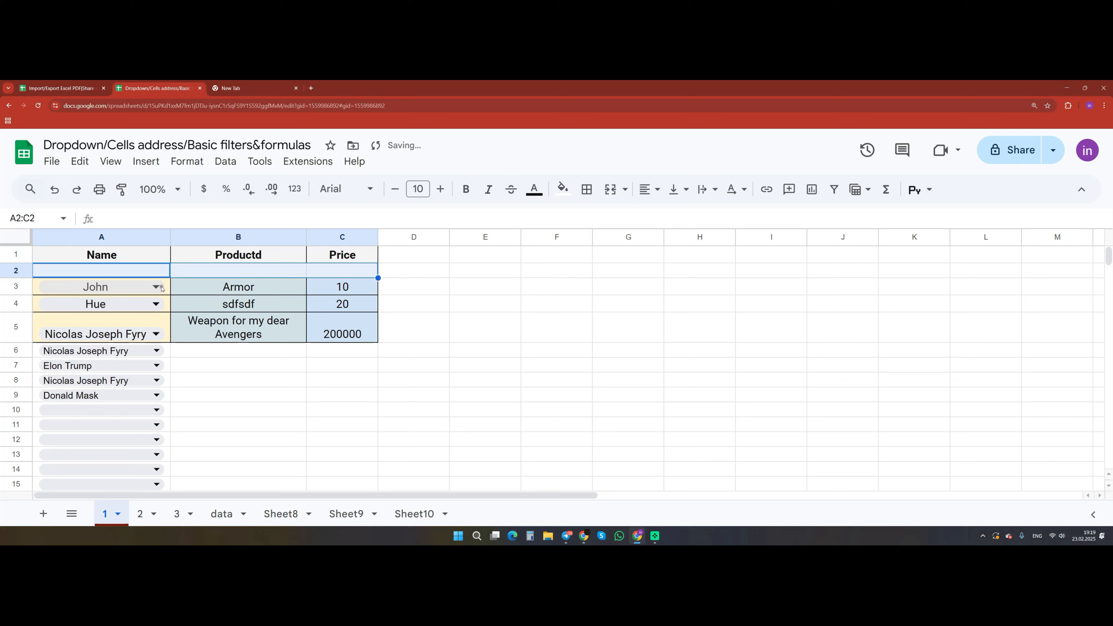
pyautogui.click(149, 276)
pyautogui.click(240, 276)
pyautogui.click(345, 275)
pyautogui.click(181, 275)
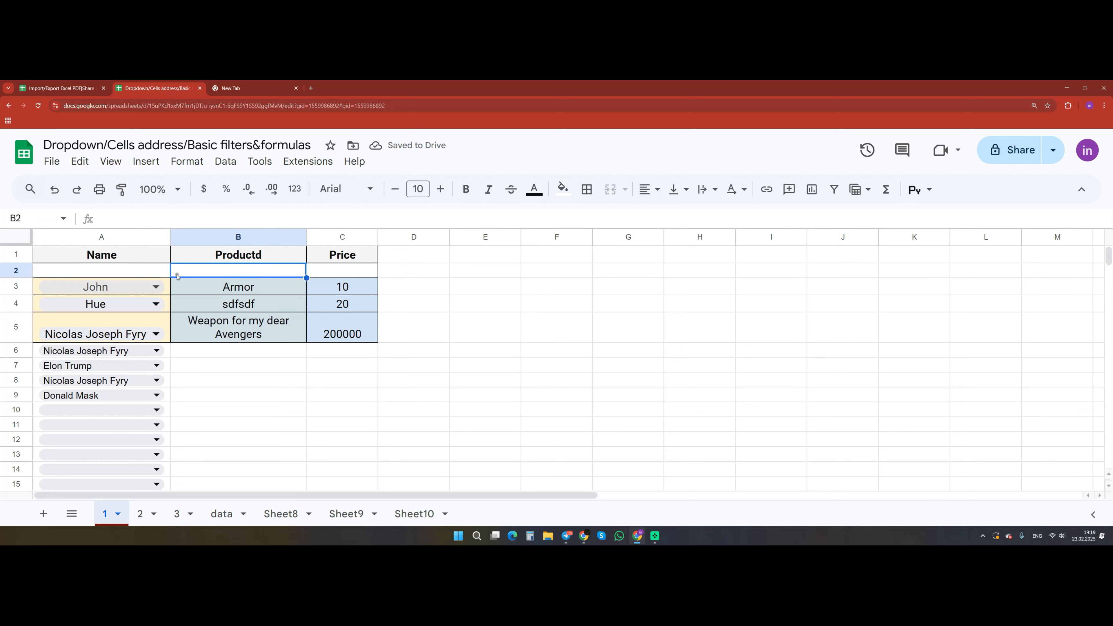
pyautogui.click(165, 275)
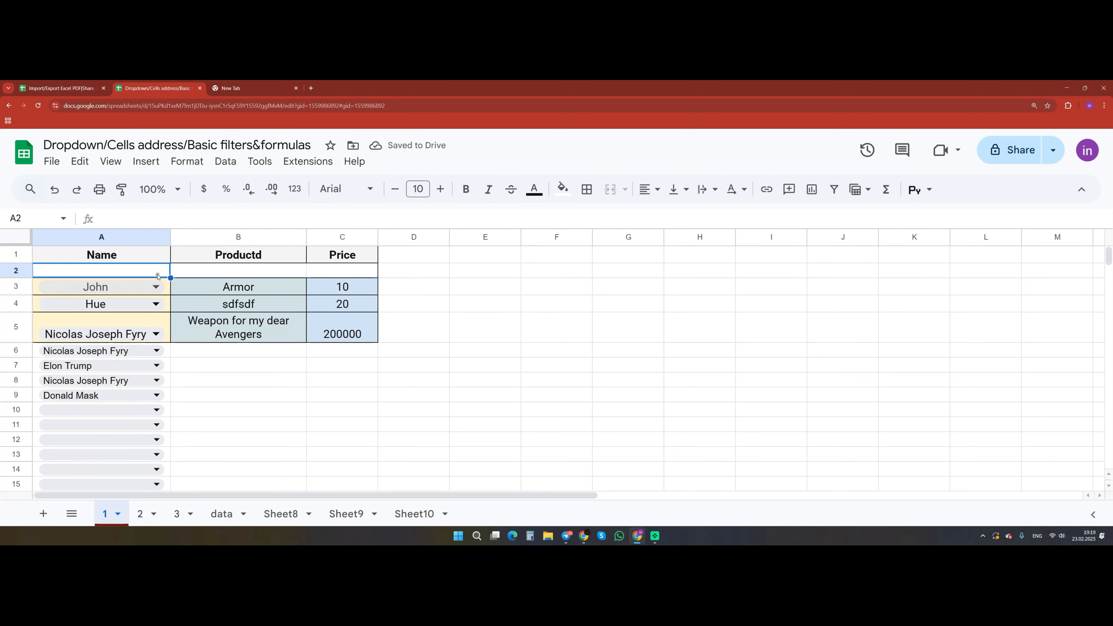
# Create a filter on the Name column alone, sort it A to Z, and undo the sort.
pyautogui.click(108, 236)
pyautogui.click(834, 189)
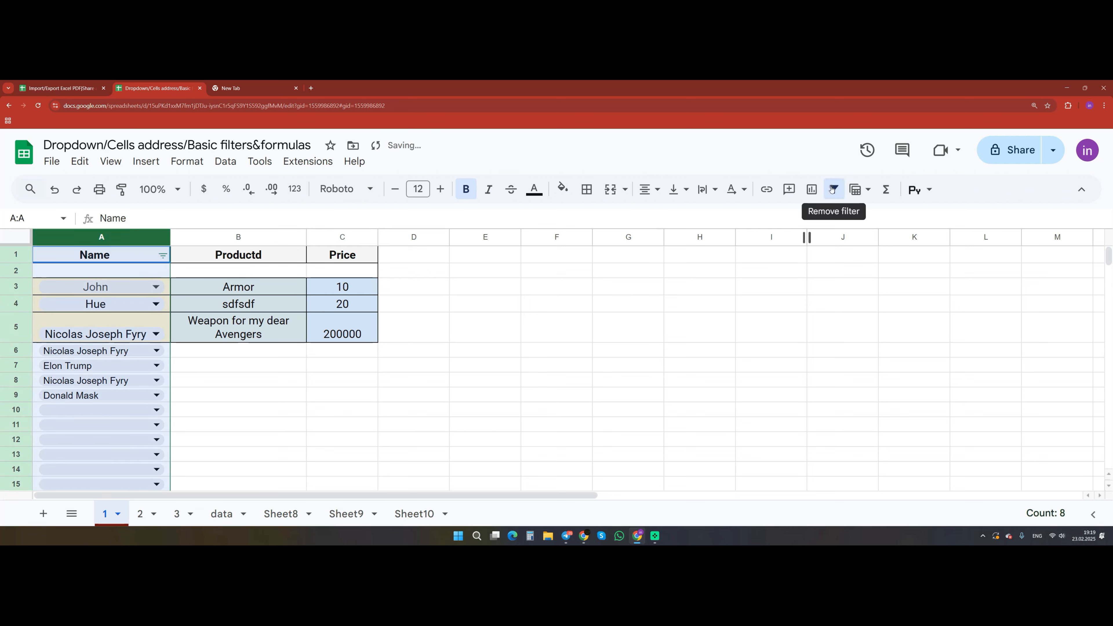
pyautogui.click(162, 256)
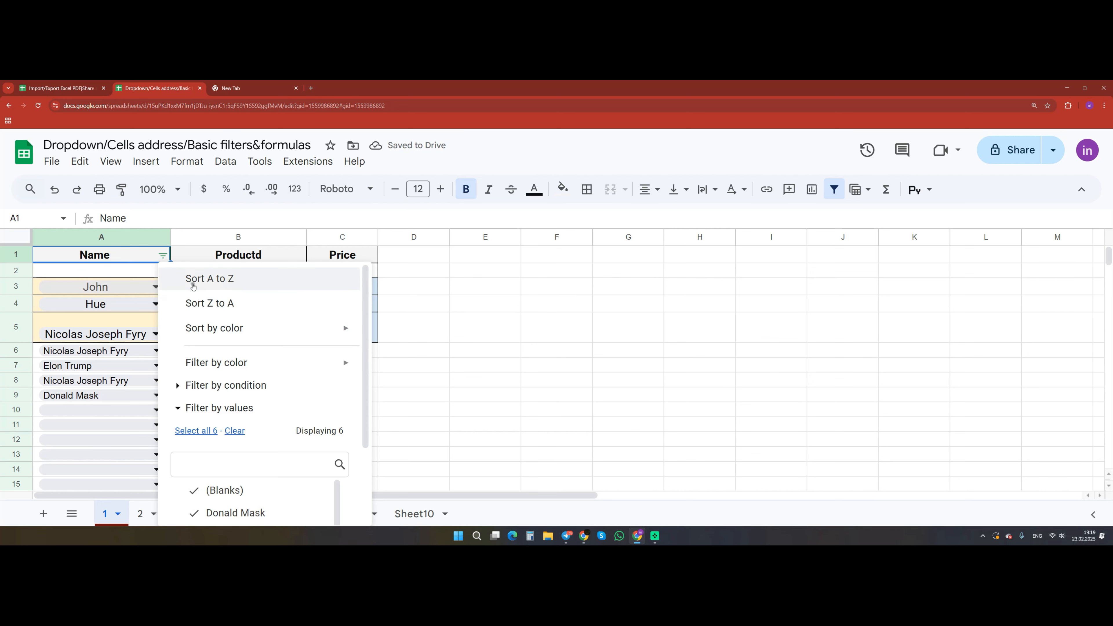
pyautogui.click(235, 282)
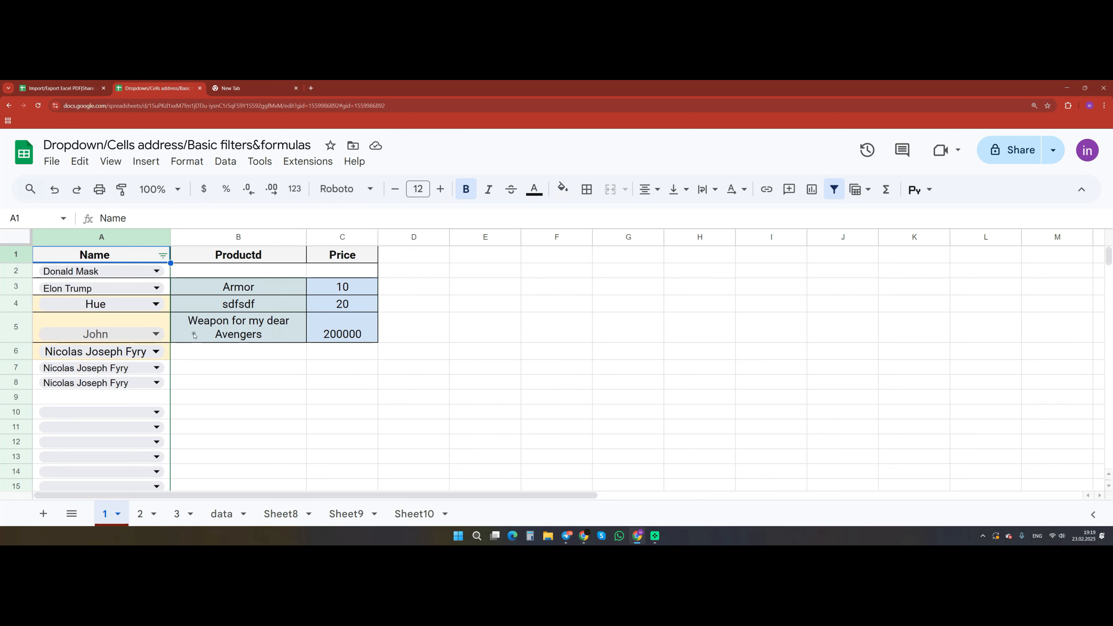
pyautogui.hotkey('ctrl', 'z')
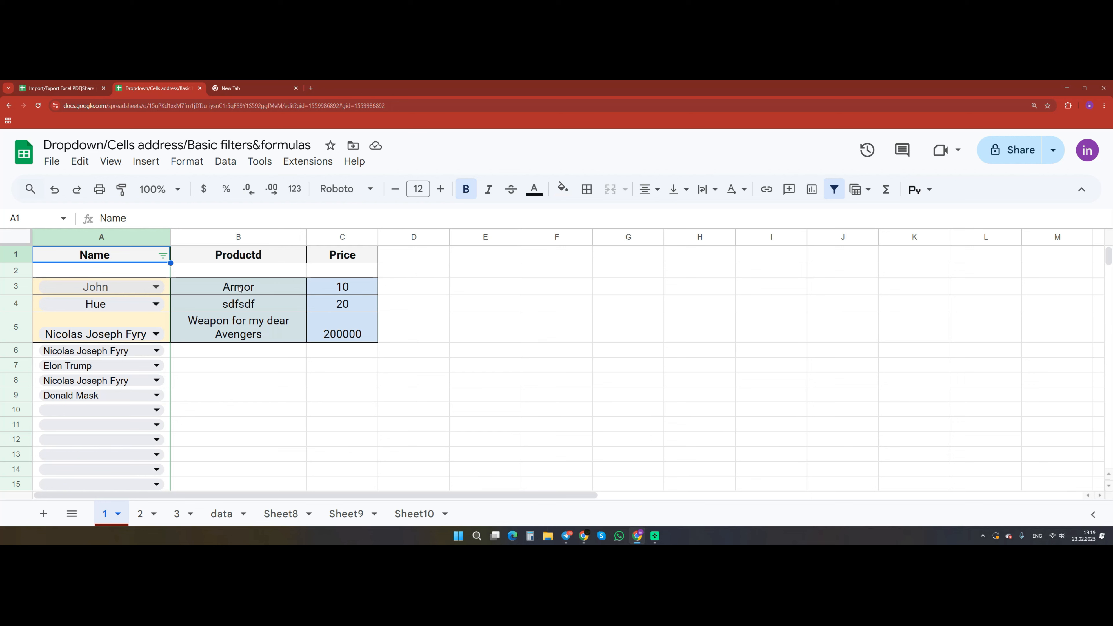
# Replace the Name column's filter with one covering the whole of columns A to C.
pyautogui.moveTo(146, 237); pyautogui.dragTo(344, 237)
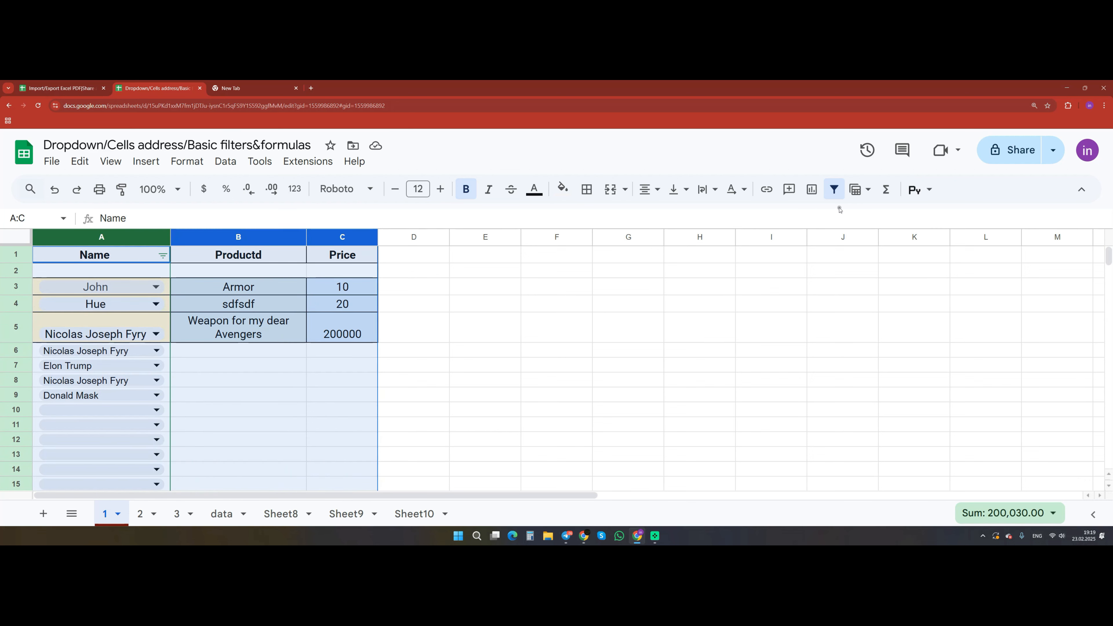
pyautogui.click(834, 190)
pyautogui.click(834, 190)
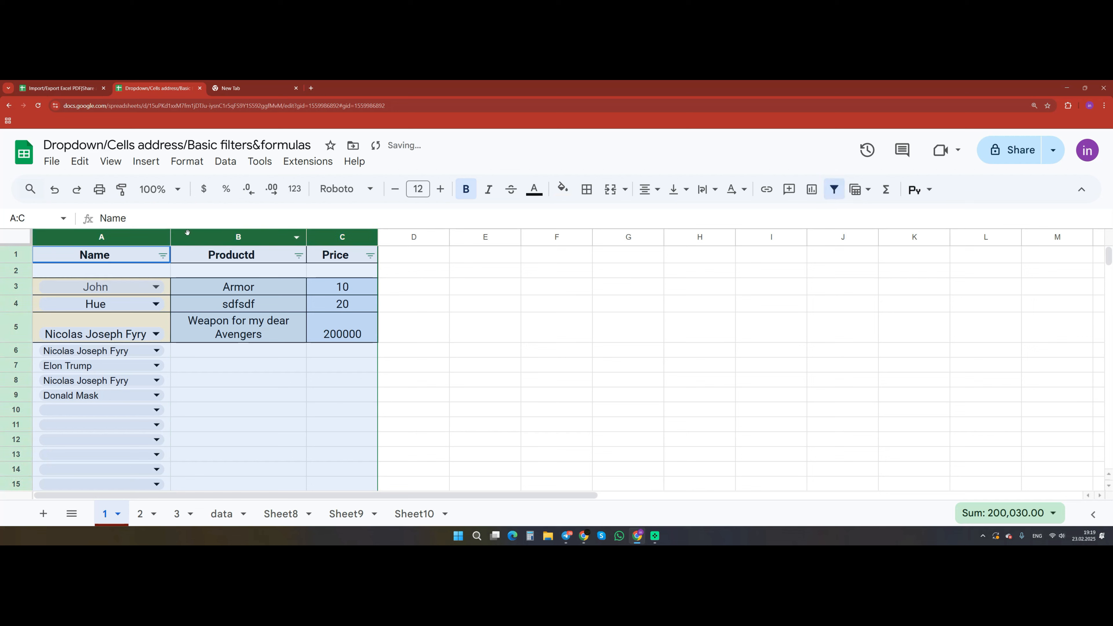
# Sort the filtered table by the Name column, first A to Z and then Z to A.
pyautogui.click(163, 255)
pyautogui.click(236, 280)
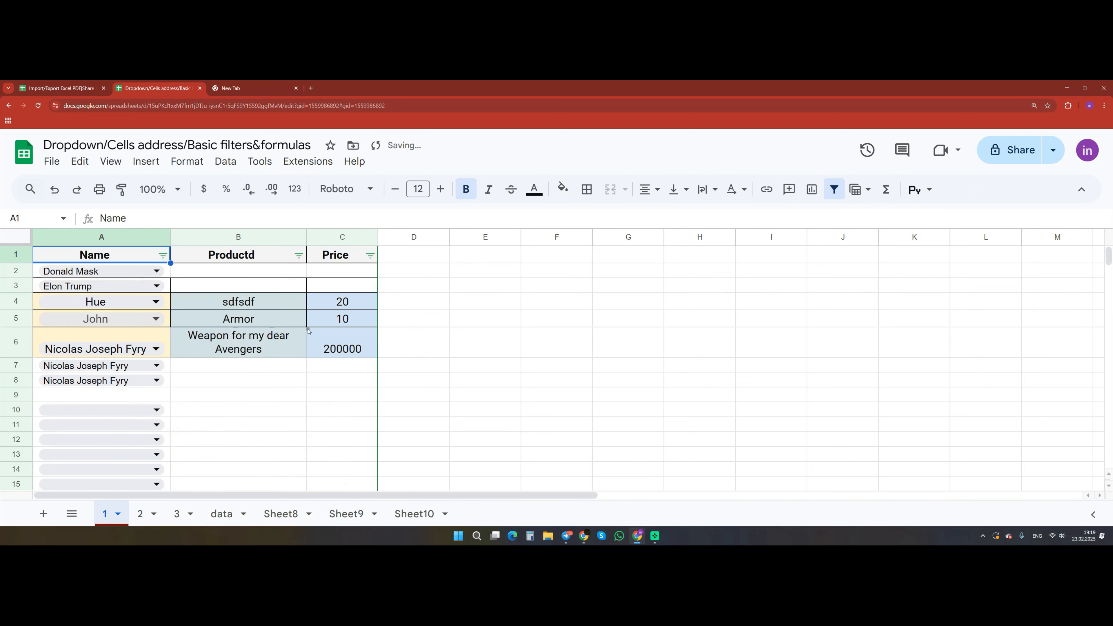
pyautogui.click(163, 255)
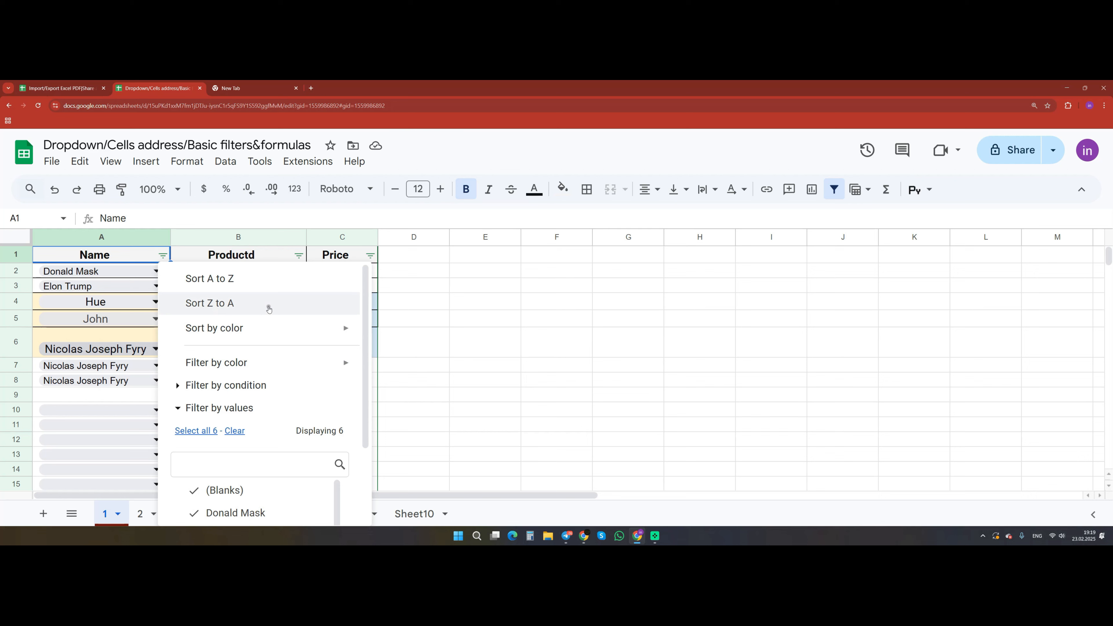
pyautogui.click(235, 305)
# Filter the Name column by its yellow fill color, and limit the values to the name in row 2.
pyautogui.click(162, 256)
pyautogui.moveTo(272, 366)
pyautogui.moveTo(414, 391)
pyautogui.click(524, 396)
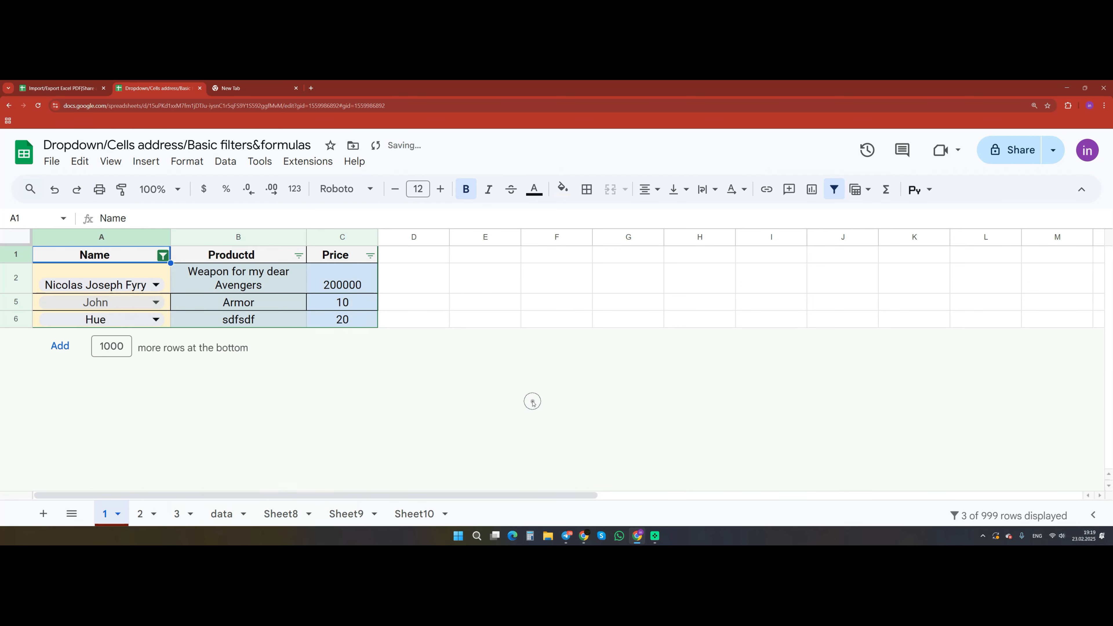
pyautogui.scroll(-3, 232, 439)
pyautogui.click(217, 408)
pyautogui.click(215, 386)
pyautogui.click(323, 502)
# Set the Name column's color filter to None and select all of its values again.
pyautogui.click(163, 256)
pyautogui.moveTo(271, 363)
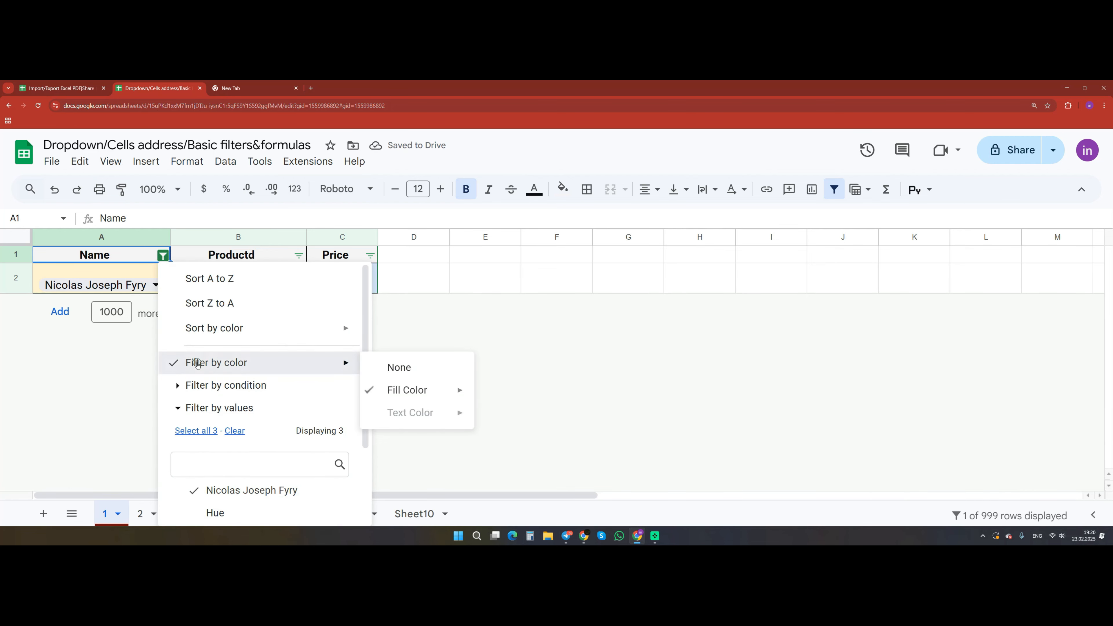
pyautogui.click(388, 366)
pyautogui.click(162, 256)
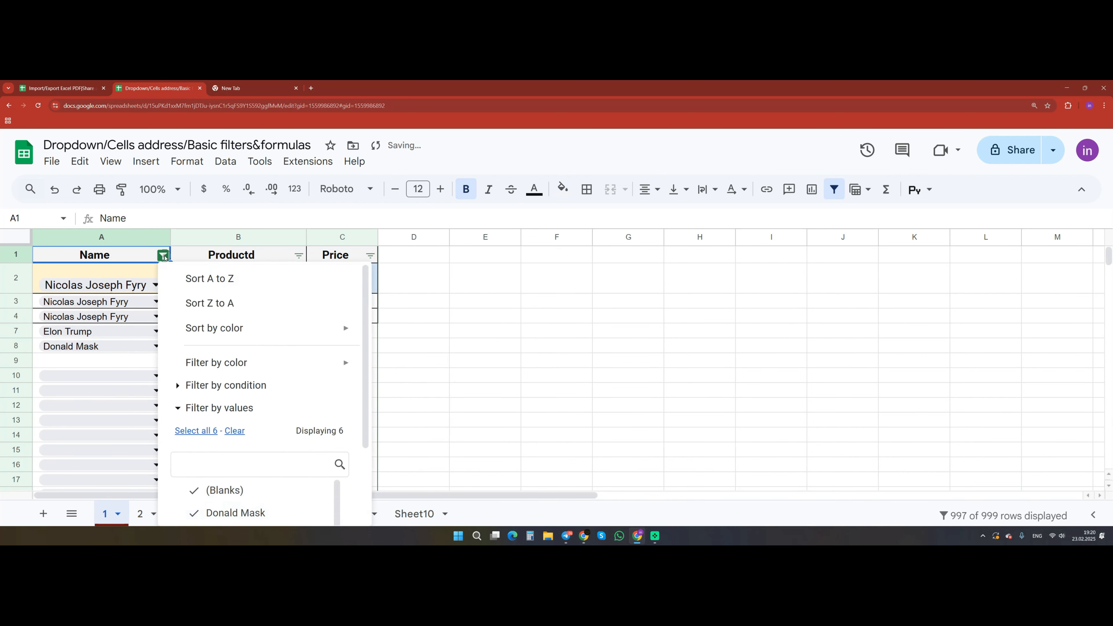
pyautogui.scroll(-3, 198, 395)
pyautogui.click(184, 364)
pyautogui.click(316, 493)
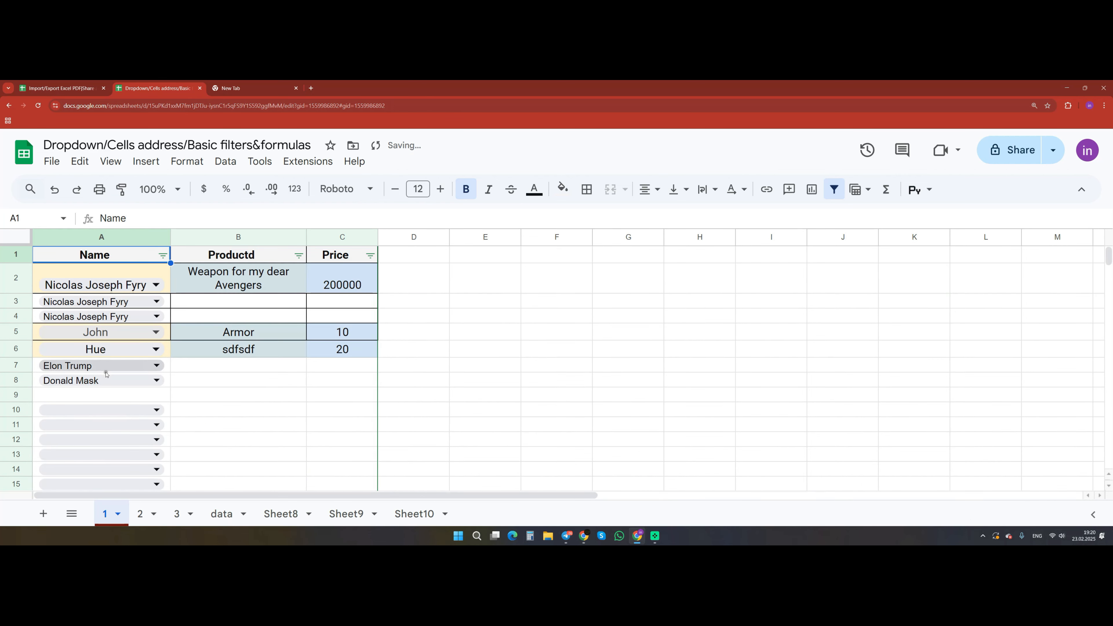
# Filter the Productd column by white fill color, and set its color filter back to None.
pyautogui.click(297, 256)
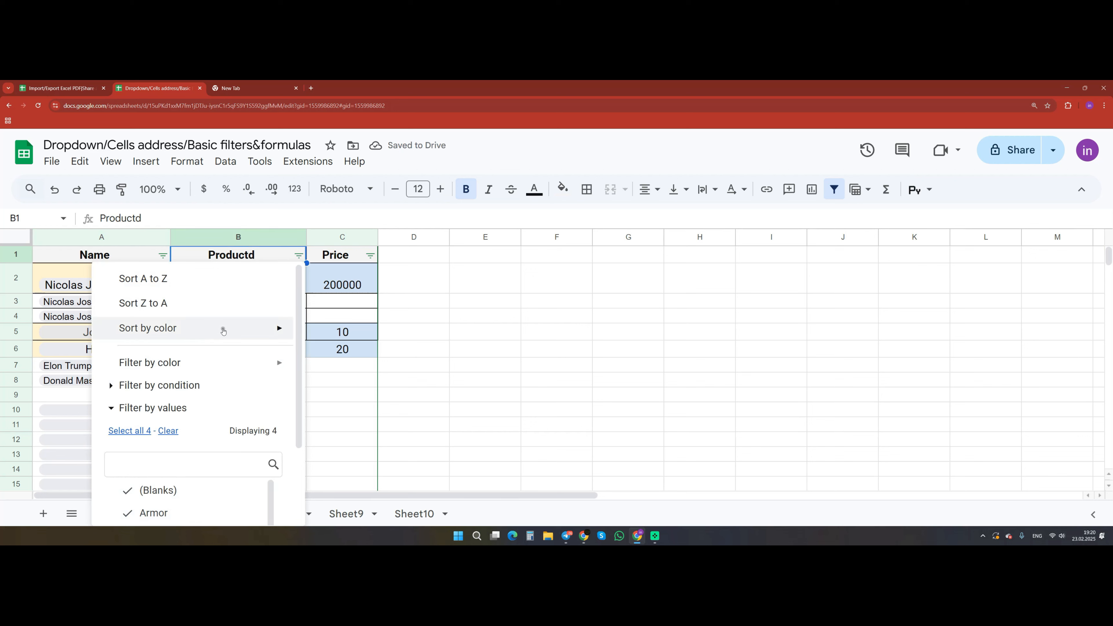
pyautogui.moveTo(174, 361)
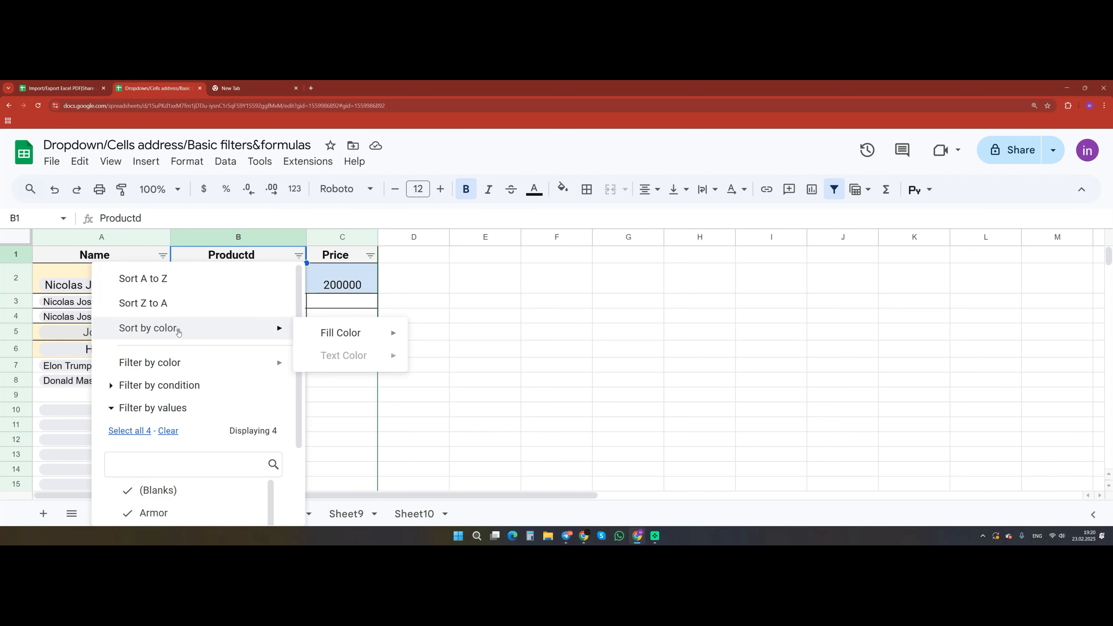
pyautogui.moveTo(338, 398)
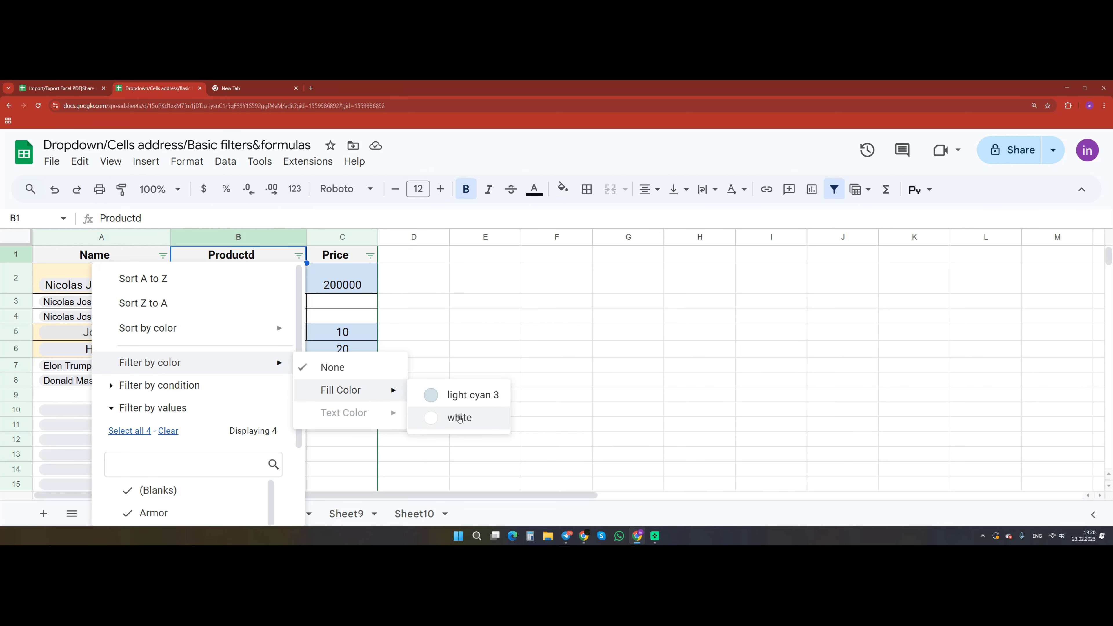
pyautogui.click(459, 418)
pyautogui.click(298, 256)
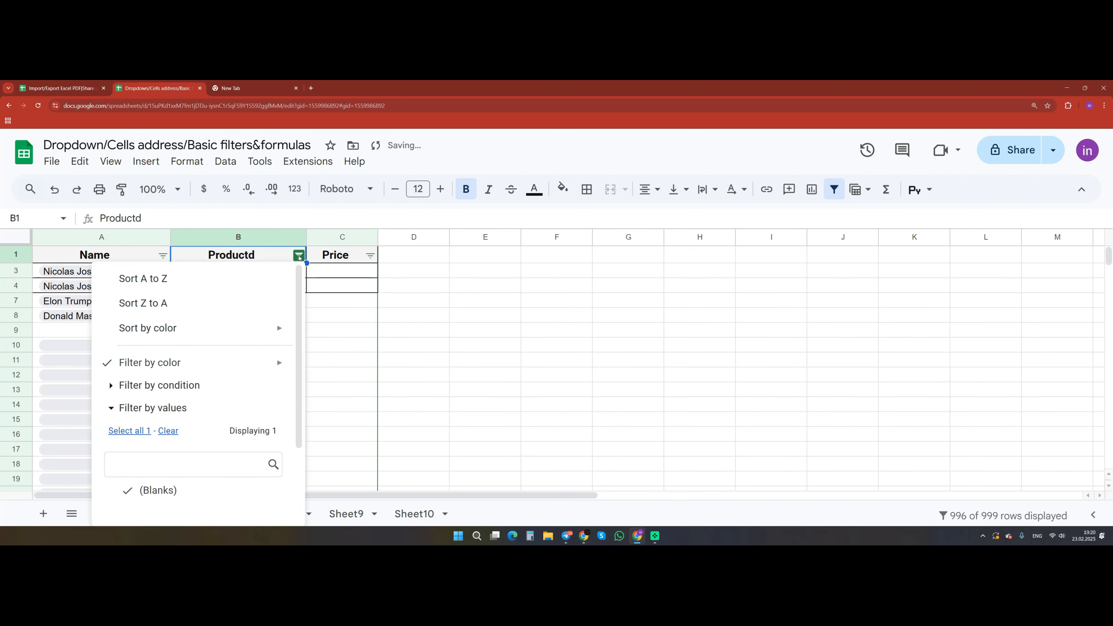
pyautogui.moveTo(200, 329)
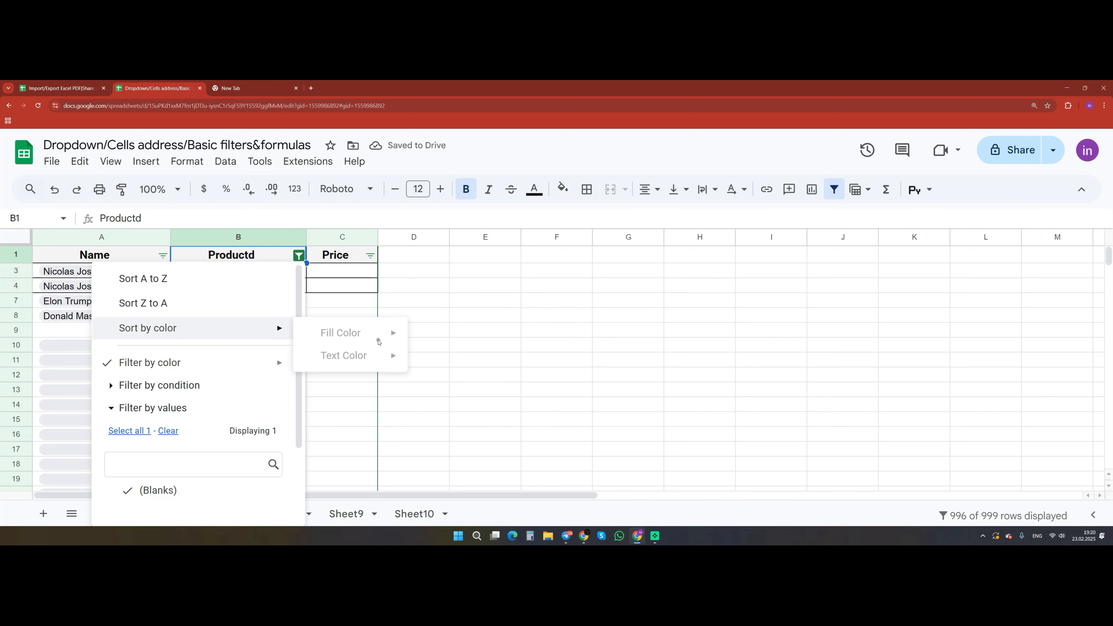
pyautogui.moveTo(273, 362)
pyautogui.click(337, 367)
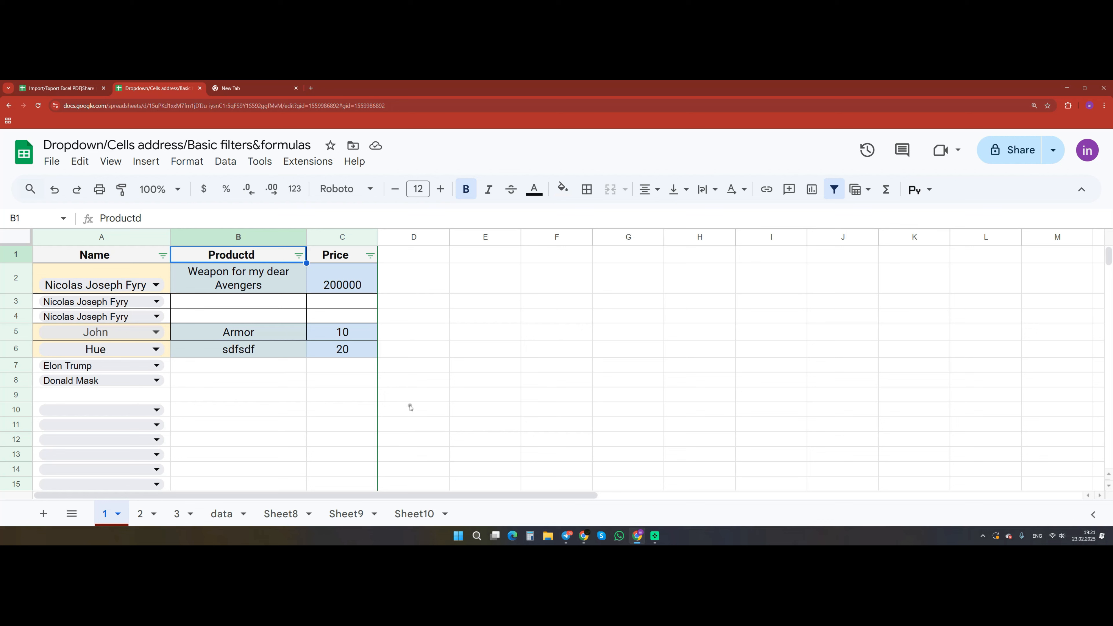
pyautogui.click(508, 334)
pyautogui.moveTo(94, 253); pyautogui.dragTo(235, 385)
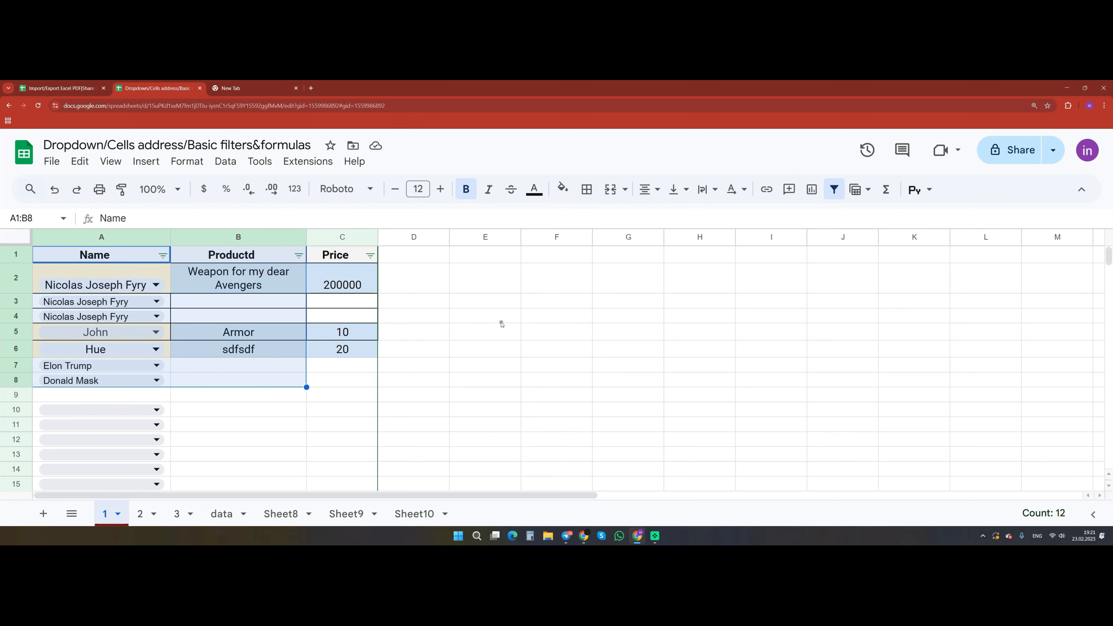
pyautogui.click(565, 300)
pyautogui.moveTo(416, 256); pyautogui.dragTo(1024, 257)
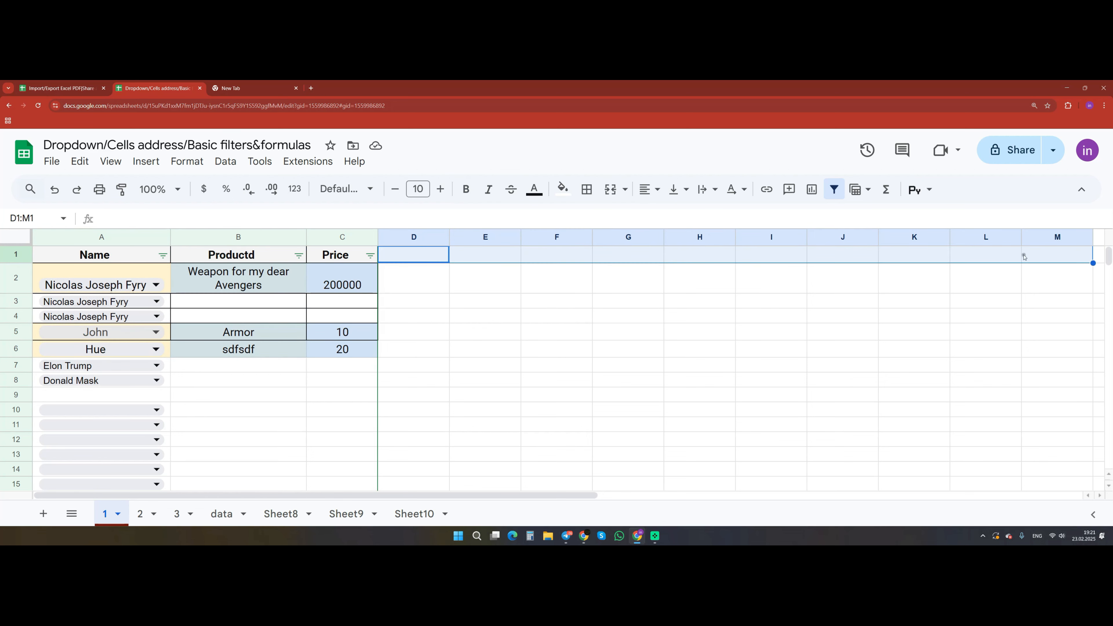
# Add a data validation rule to cell D1 with the criterion Is valid date.
pyautogui.click(420, 259)
pyautogui.rightClick(420, 259)
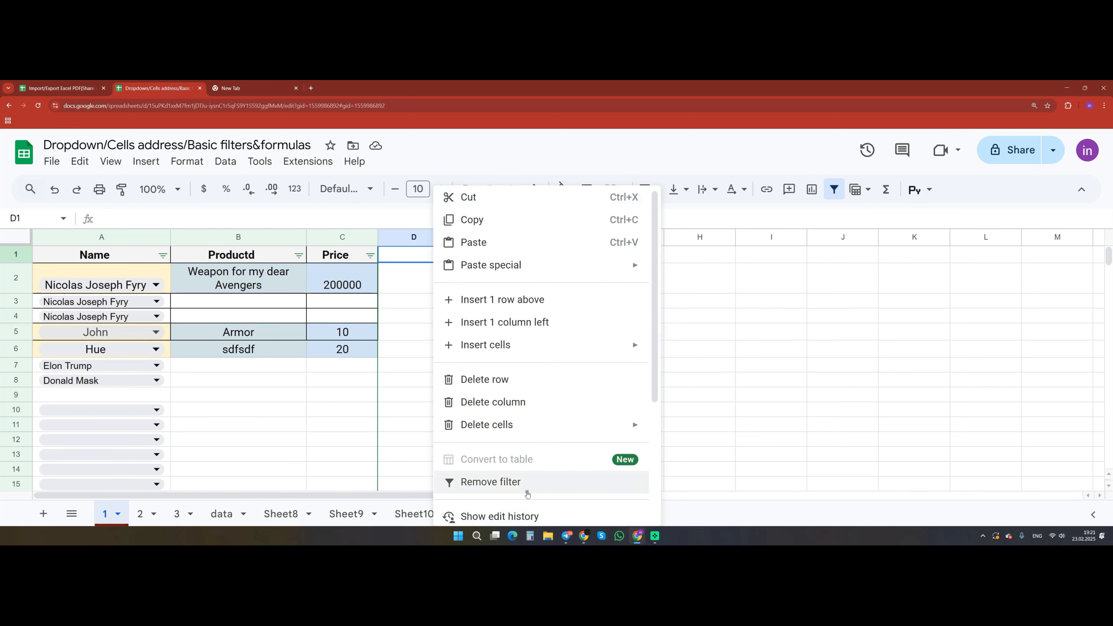
pyautogui.scroll(-4, 482, 474)
pyautogui.moveTo(524, 511)
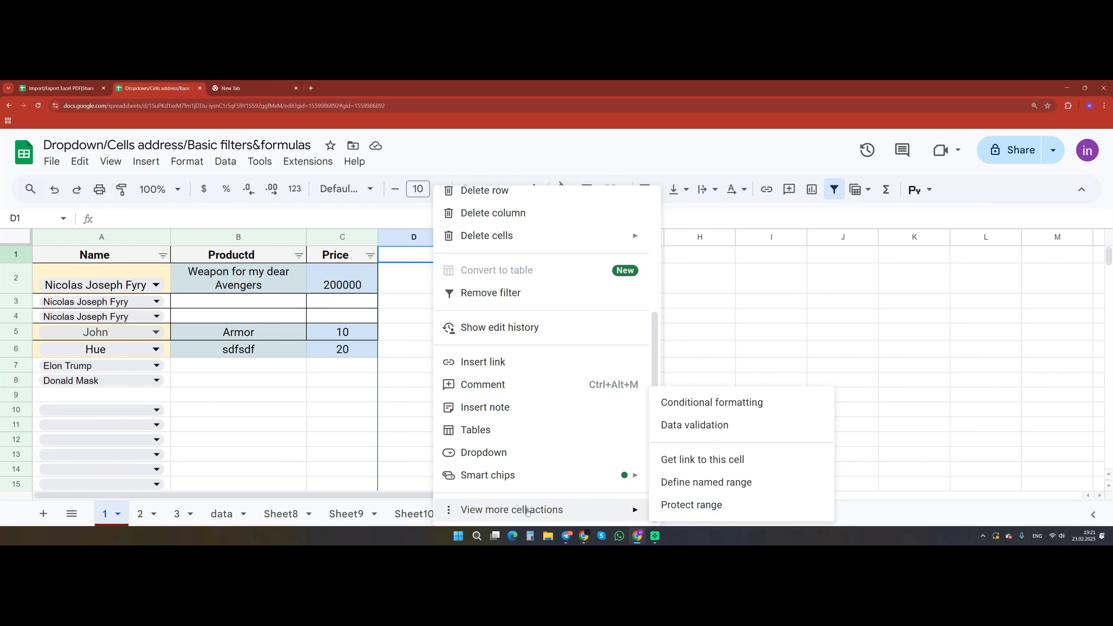
pyautogui.click(729, 432)
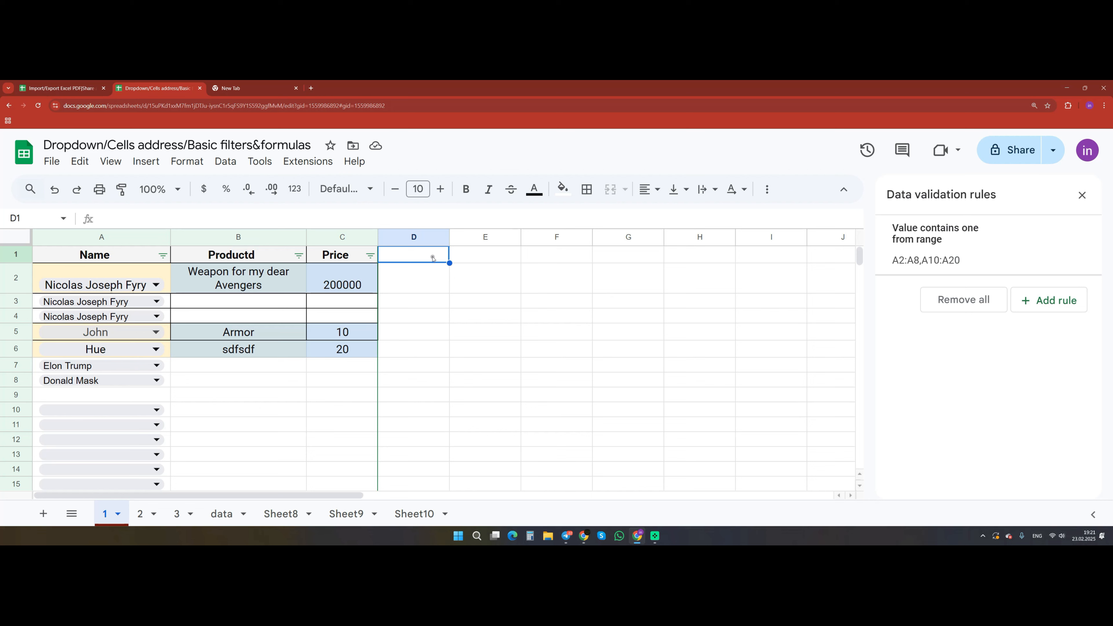
pyautogui.click(1053, 300)
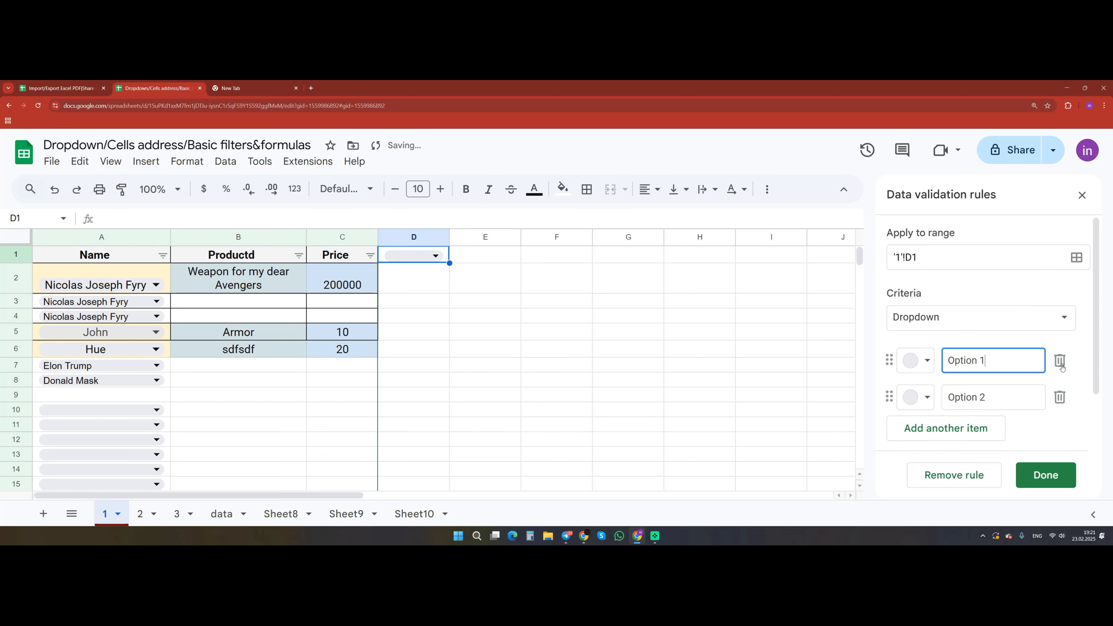
pyautogui.click(980, 321)
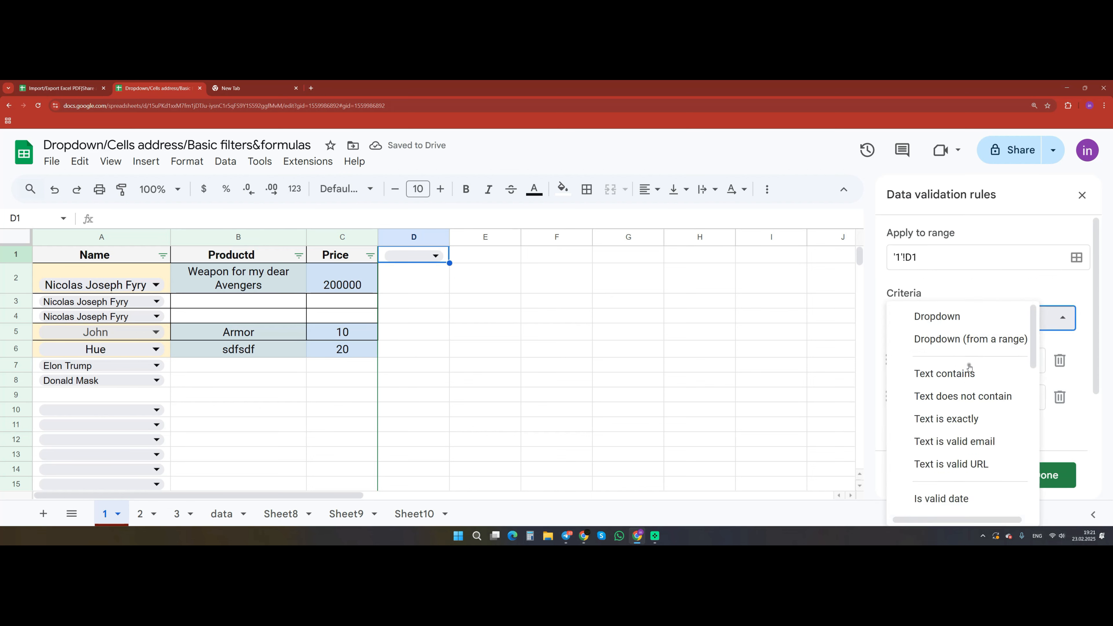
pyautogui.click(929, 500)
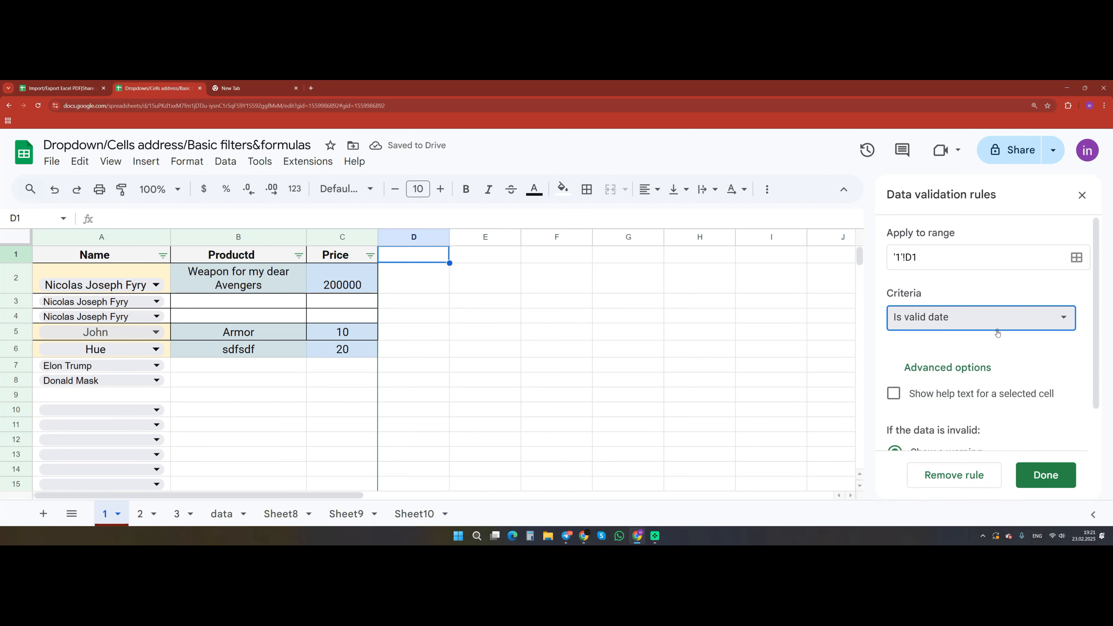
# Extend the valid-date rule's range to D1:Z1 and save the rule.
pyautogui.scroll(-1, 999, 335)
pyautogui.scroll(1, 948, 350)
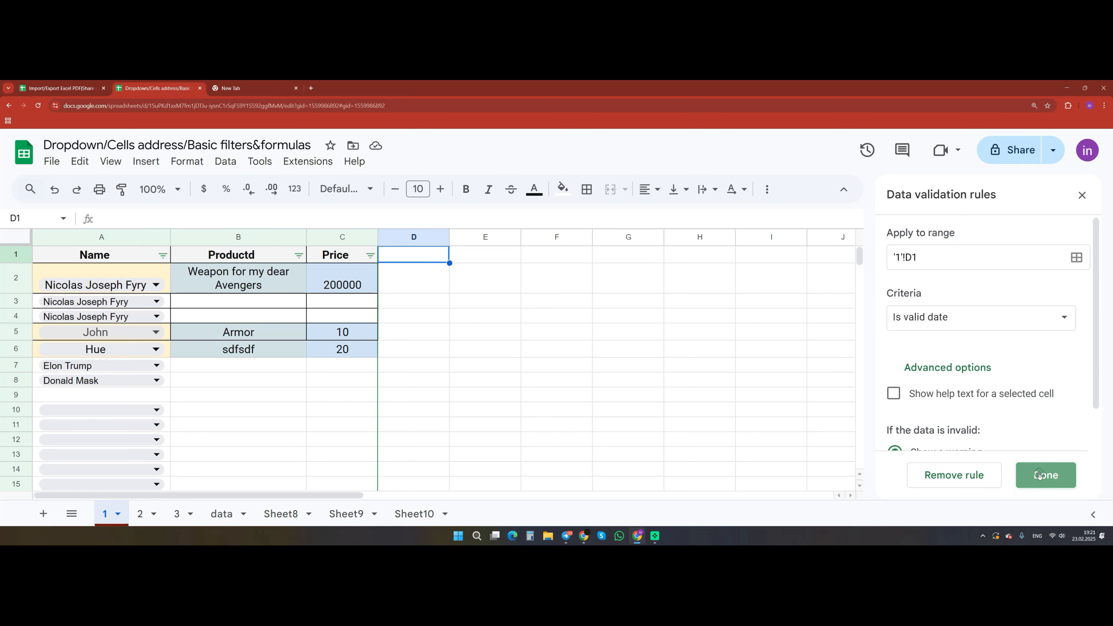
pyautogui.click(939, 258)
pyautogui.write(':')
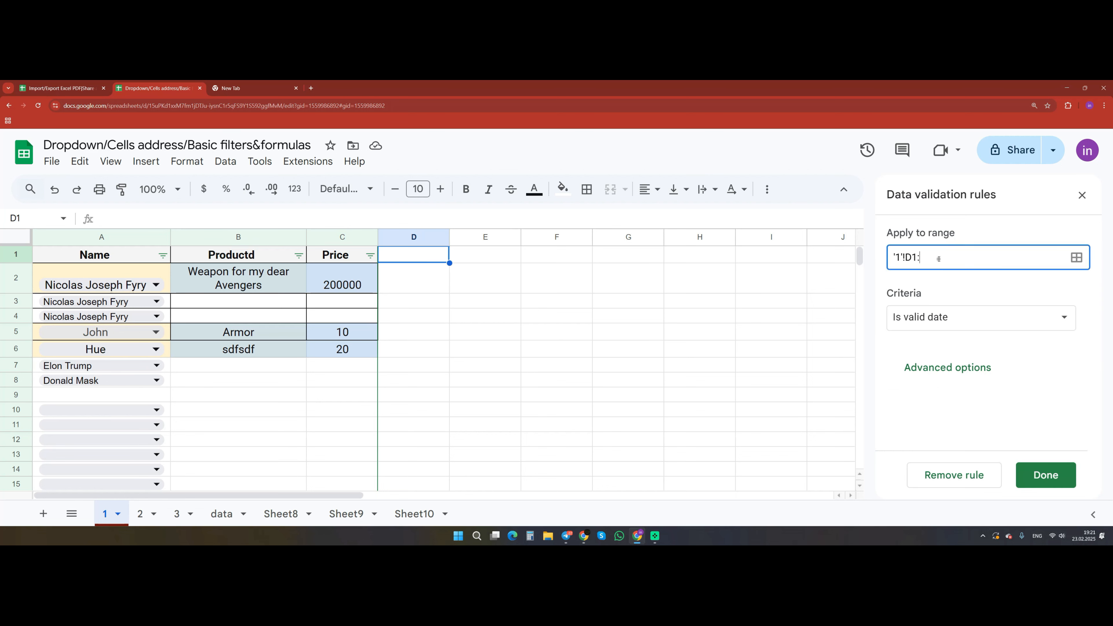
pyautogui.write('1')
pyautogui.click(1062, 476)
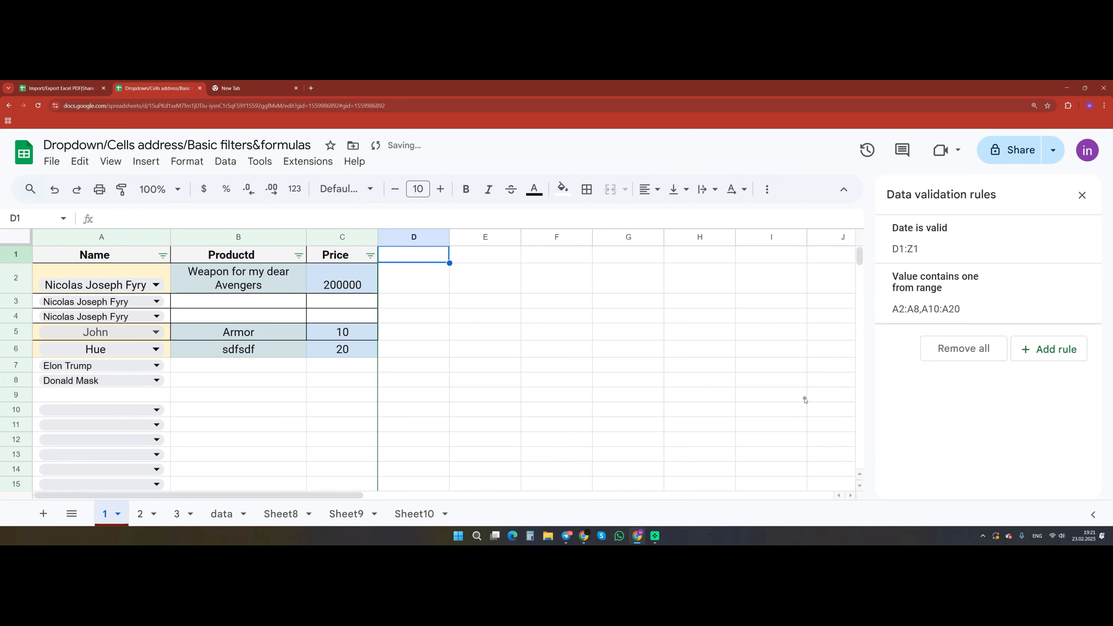
# Enter the date 2/23/2025 in D1, autofill consecutive dates through J1, and close the data validation rules.
pyautogui.doubleClick(410, 255)
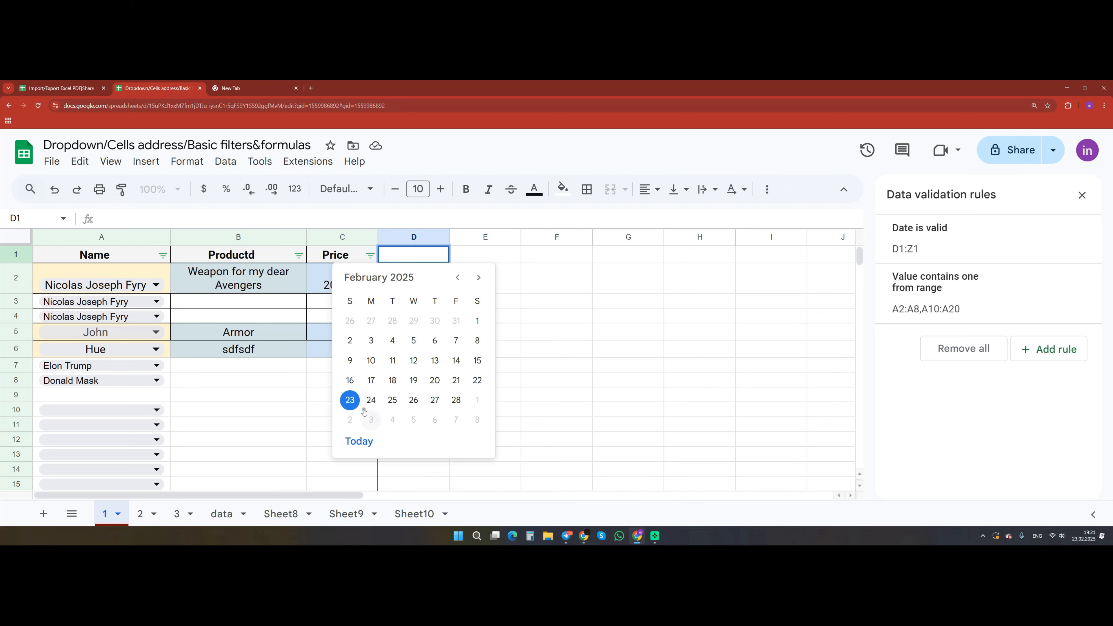
pyautogui.click(350, 400)
pyautogui.moveTo(450, 264); pyautogui.dragTo(827, 261)
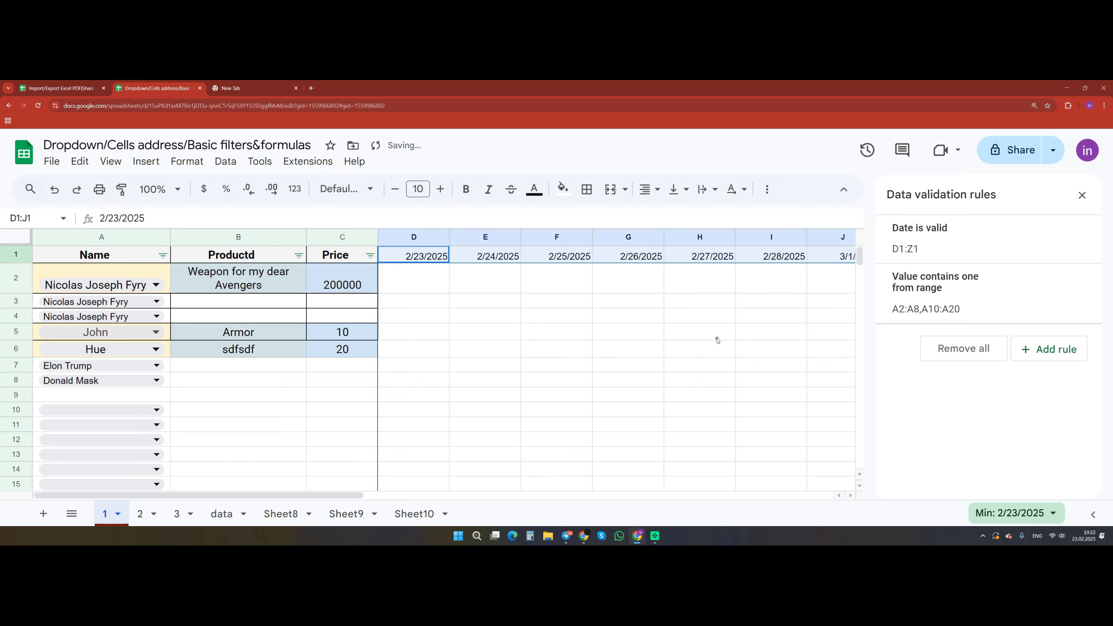
pyautogui.click(1082, 195)
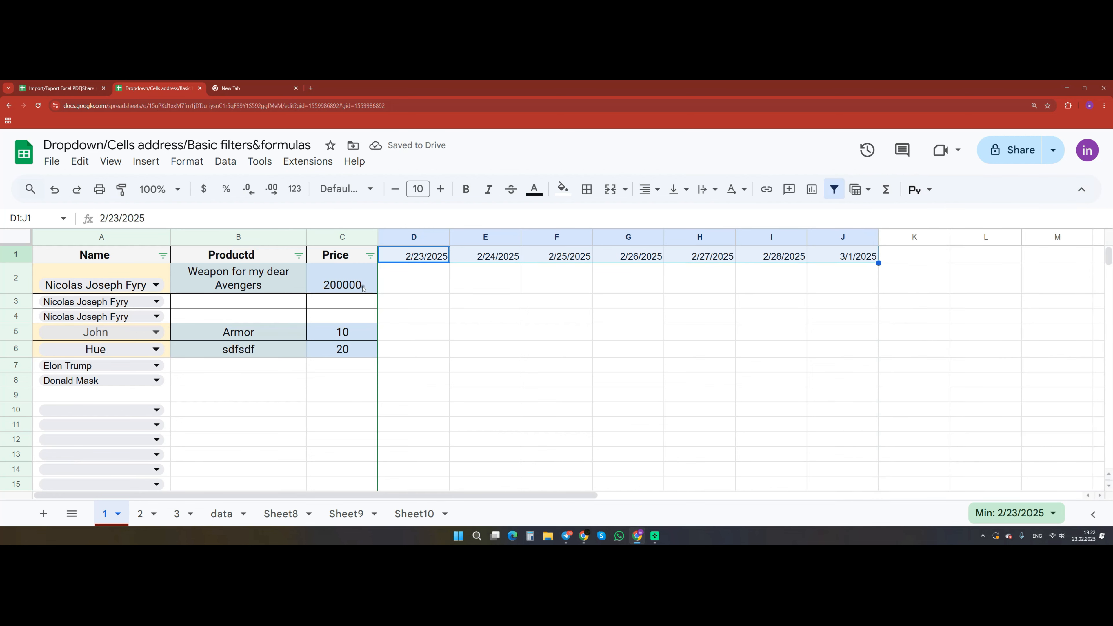
pyautogui.click(434, 282)
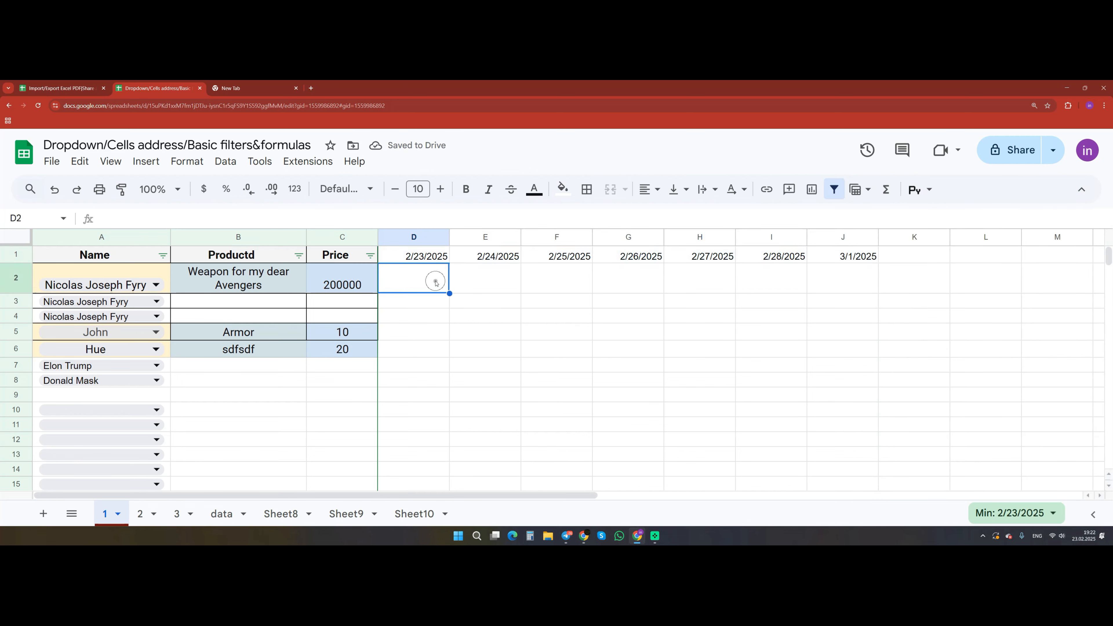
pyautogui.click(816, 281)
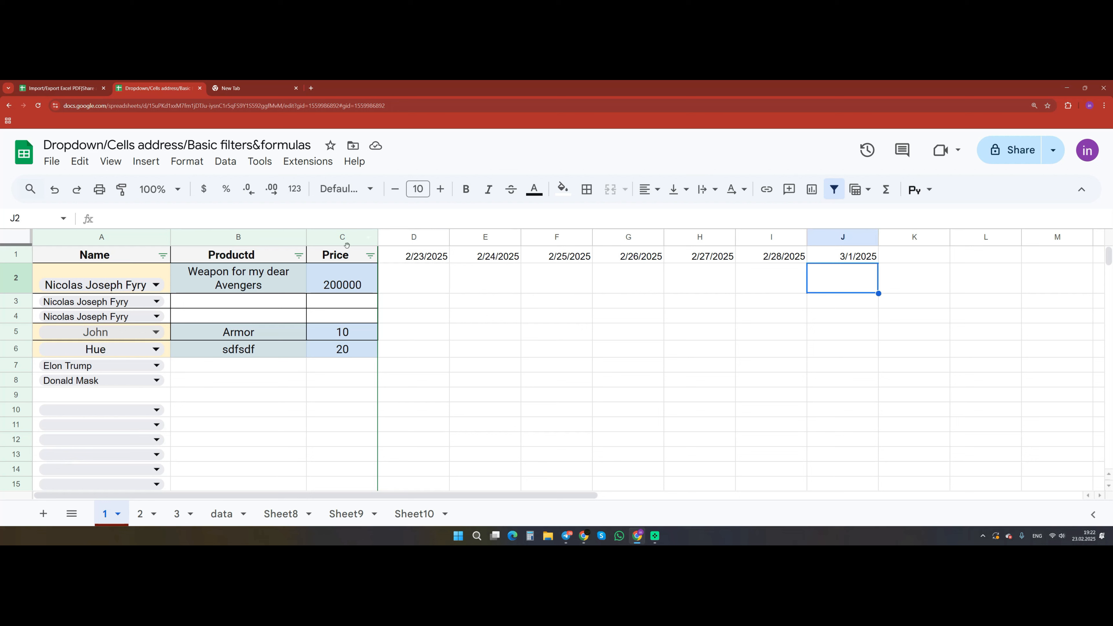
pyautogui.click(434, 281)
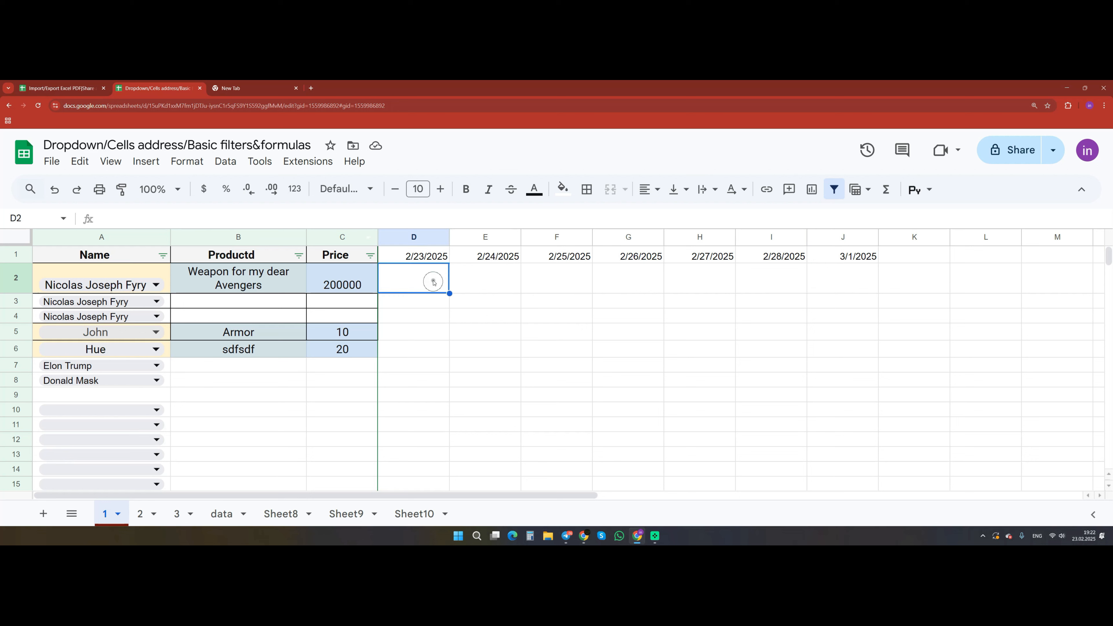
# Enter the amounts 33, 22 and 11 in cells D2, E2 and F2.
pyautogui.write('33')
pyautogui.click(503, 287)
pyautogui.write('22')
pyautogui.click(559, 287)
pyautogui.write('11')
pyautogui.click(659, 279)
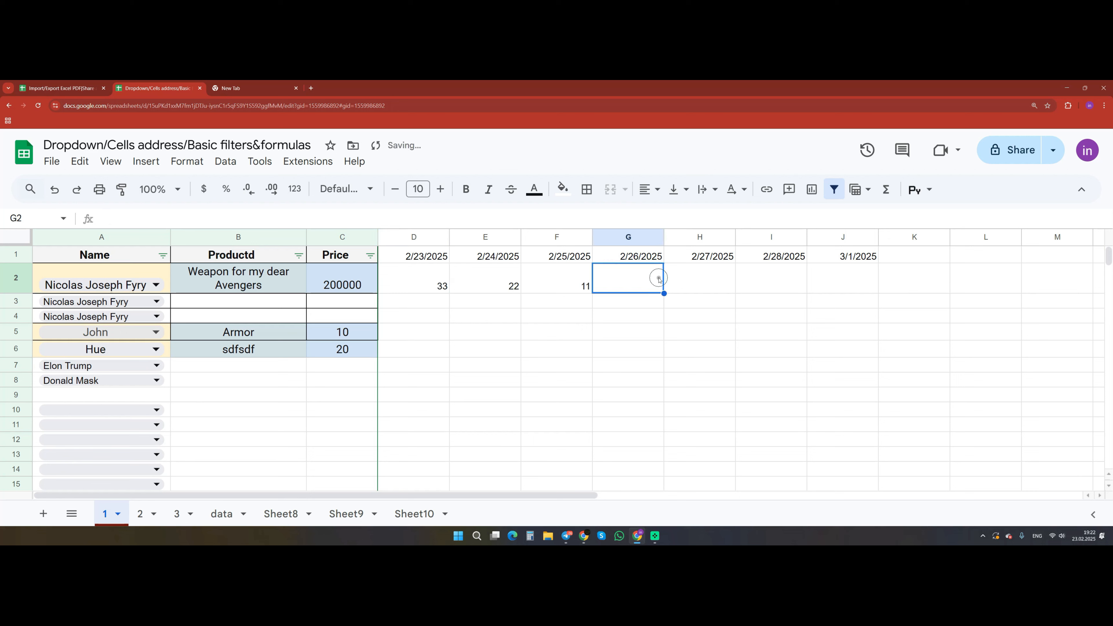
# Enter 22 in G4, 33 in E5 and 32 in D6.
pyautogui.click(650, 319)
pyautogui.write('22')
pyautogui.click(498, 335)
pyautogui.write('33')
pyautogui.click(439, 351)
pyautogui.write('32')
pyautogui.click(543, 353)
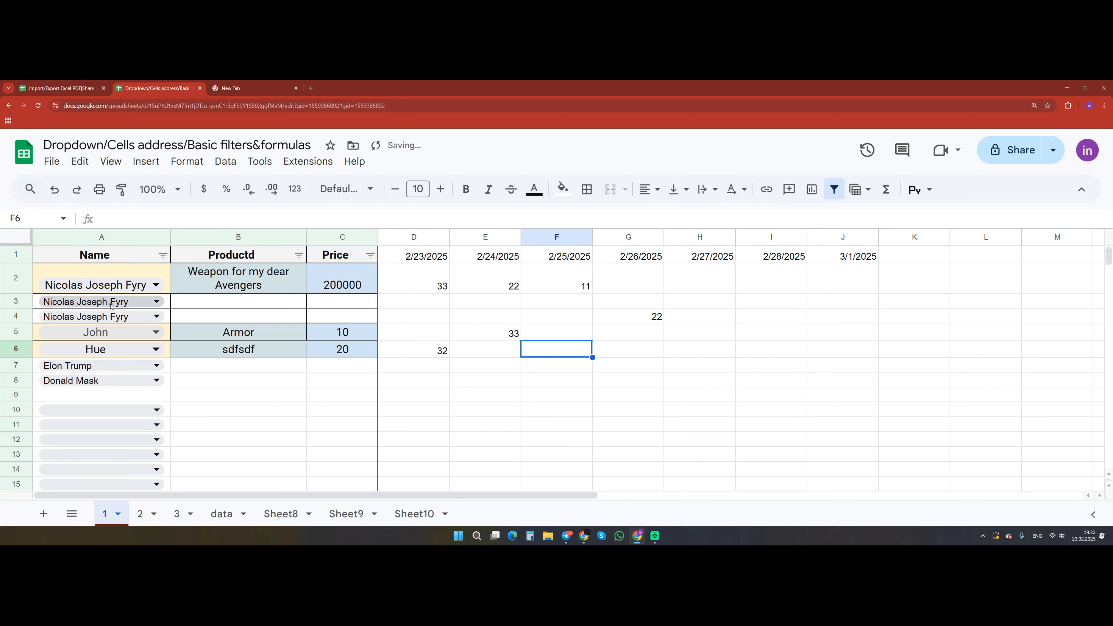
# Clear the names in A7:A8 and choose the fourth and fifth listed names in the dropdowns of A3 and A4.
pyautogui.click(167, 303)
pyautogui.moveTo(132, 367); pyautogui.dragTo(133, 383)
pyautogui.moveTo(205, 371); pyautogui.dragTo(134, 387)
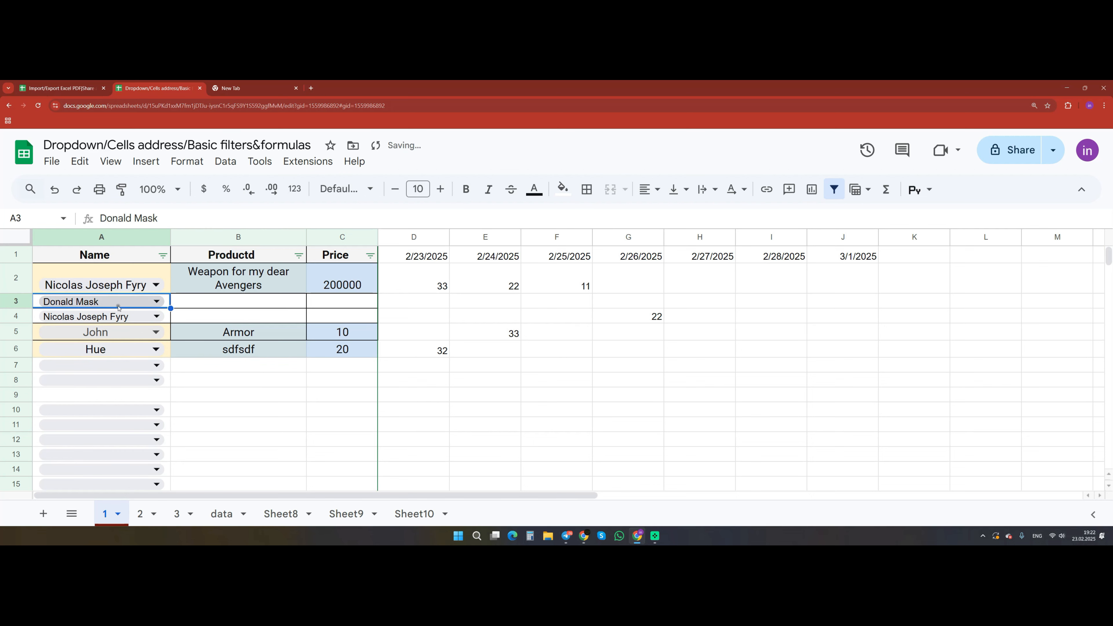
pyautogui.click(156, 317)
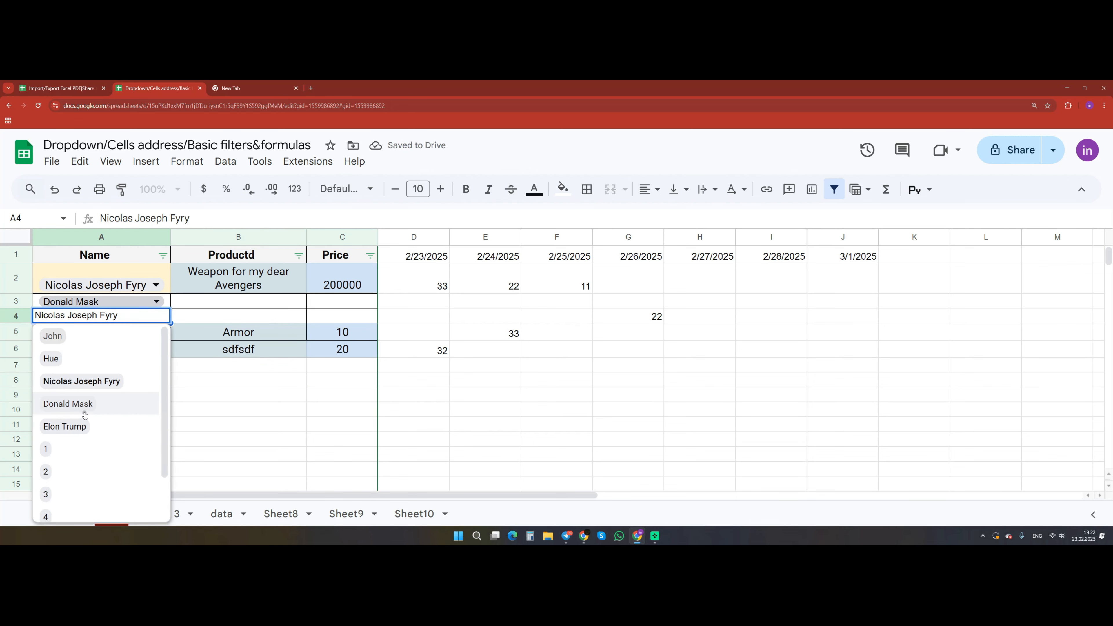
pyautogui.click(80, 420)
# Enter 333 in D4 and 33 in E3.
pyautogui.click(414, 316)
pyautogui.write('333')
pyautogui.click(485, 301)
pyautogui.write('33')
pyautogui.click(660, 329)
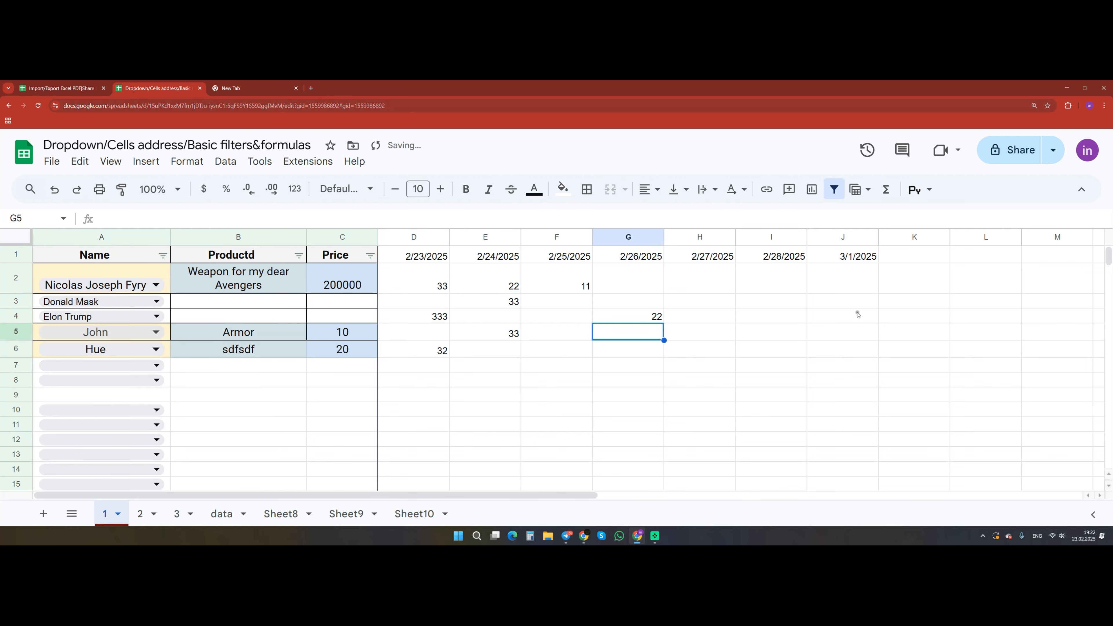
# Enter 33 in J4, J6 and H6, 22 in I3 and 11 in I2.
pyautogui.click(856, 316)
pyautogui.write('33')
pyautogui.click(848, 347)
pyautogui.write('33')
pyautogui.click(701, 348)
pyautogui.write('33')
pyautogui.click(771, 302)
pyautogui.write('22')
pyautogui.click(773, 282)
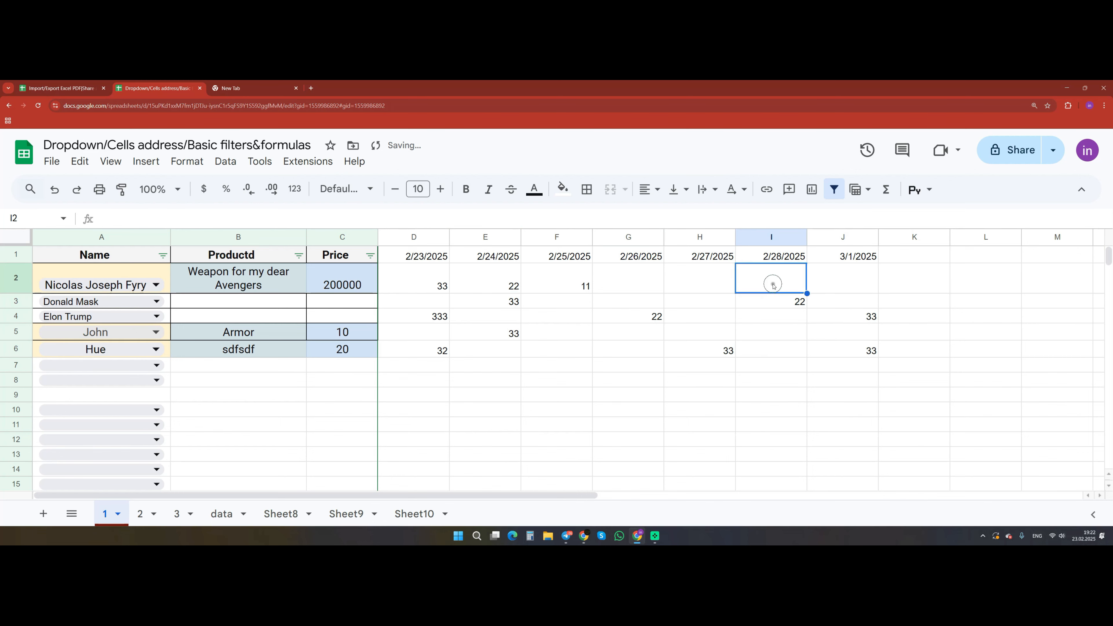
pyautogui.write('11')
pyautogui.press('Tab')
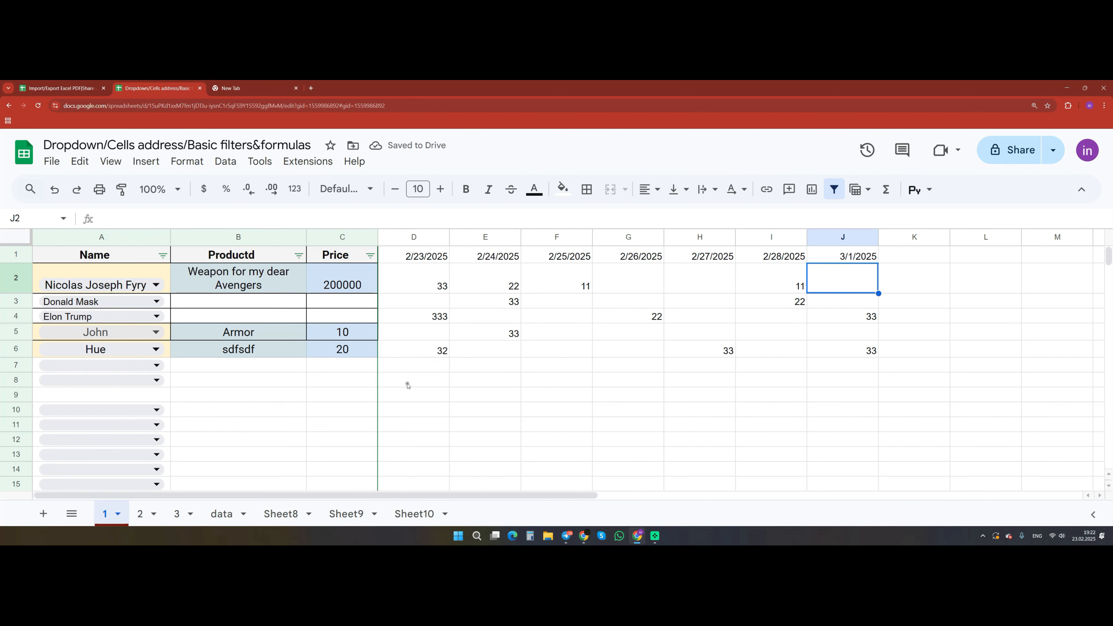
# Rename the Price header in C1 to Sum.
pyautogui.moveTo(342, 281); pyautogui.dragTo(343, 349)
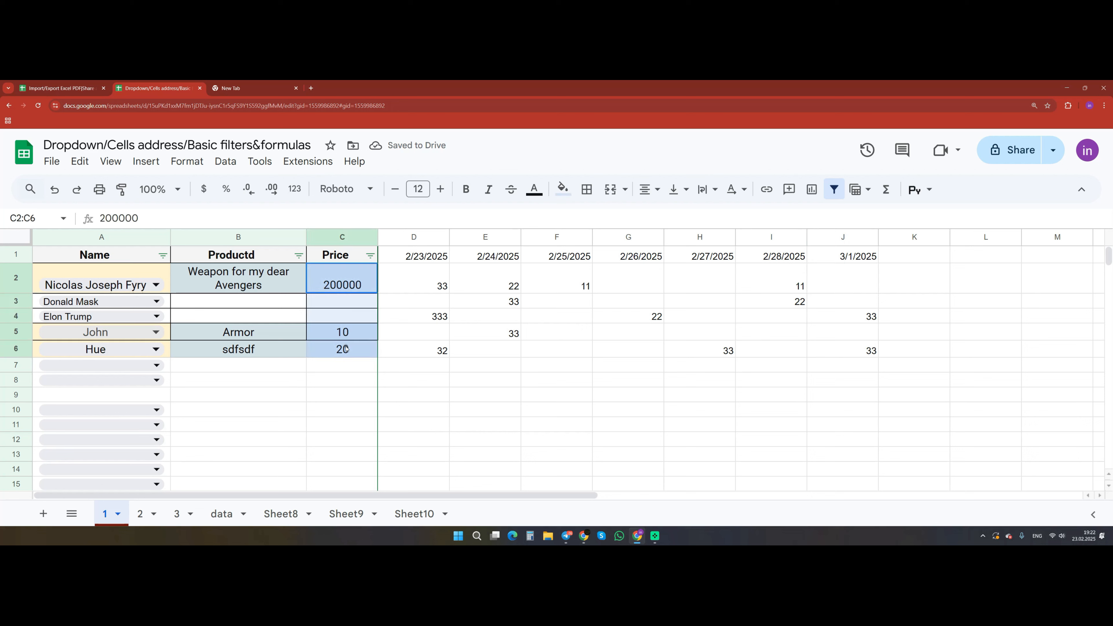
pyautogui.click(349, 251)
pyautogui.doubleClick(360, 254)
pyautogui.moveTo(361, 255); pyautogui.dragTo(316, 255)
pyautogui.write('Sum')
pyautogui.press('Return')
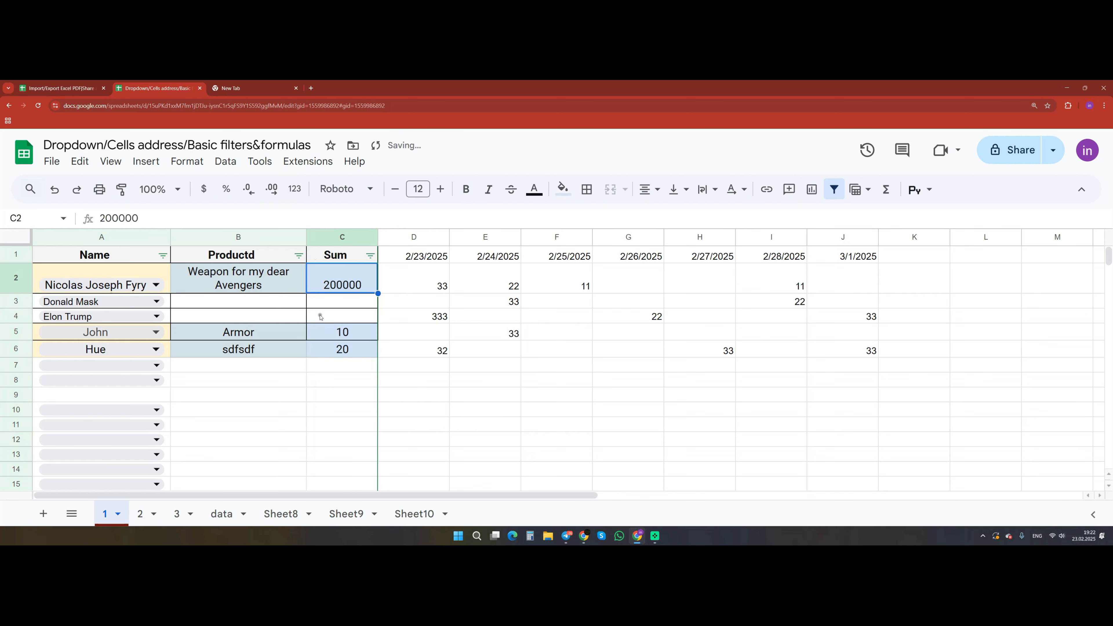
# Read the total of the row 2 amounts in D2:J2 and enter 77 manually in C2.
pyautogui.moveTo(413, 282); pyautogui.dragTo(925, 287)
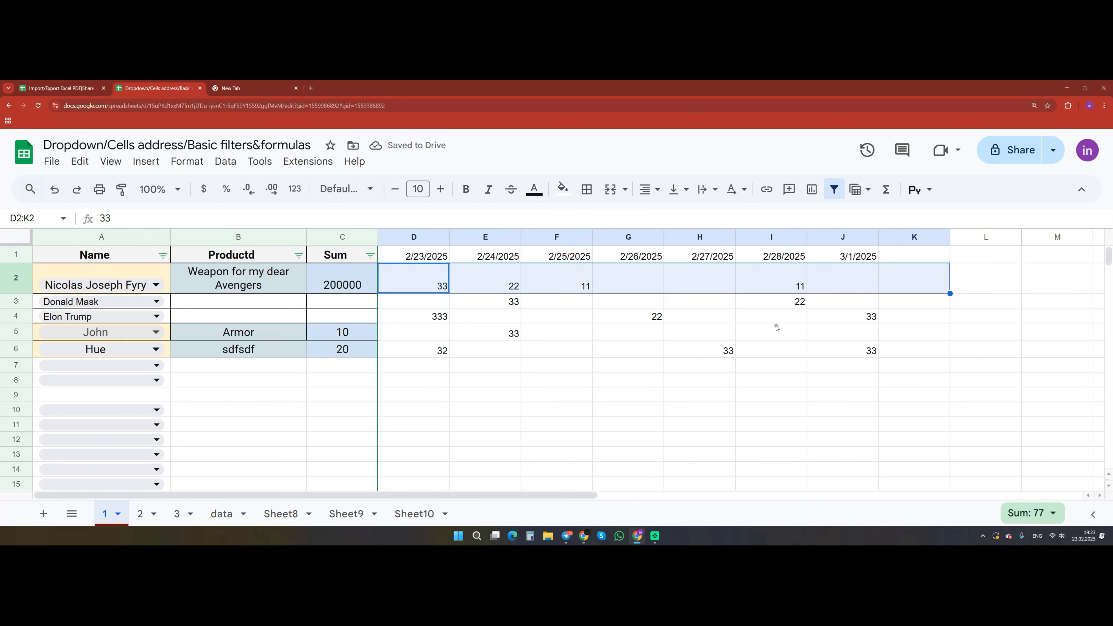
pyautogui.click(417, 284)
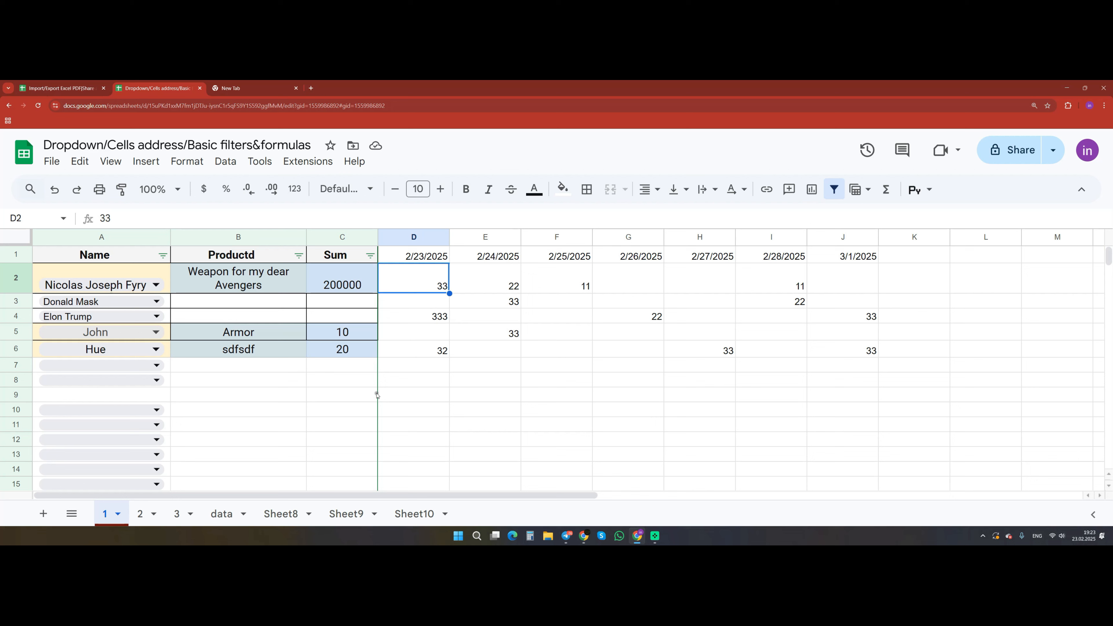
pyautogui.moveTo(410, 284); pyautogui.dragTo(832, 288)
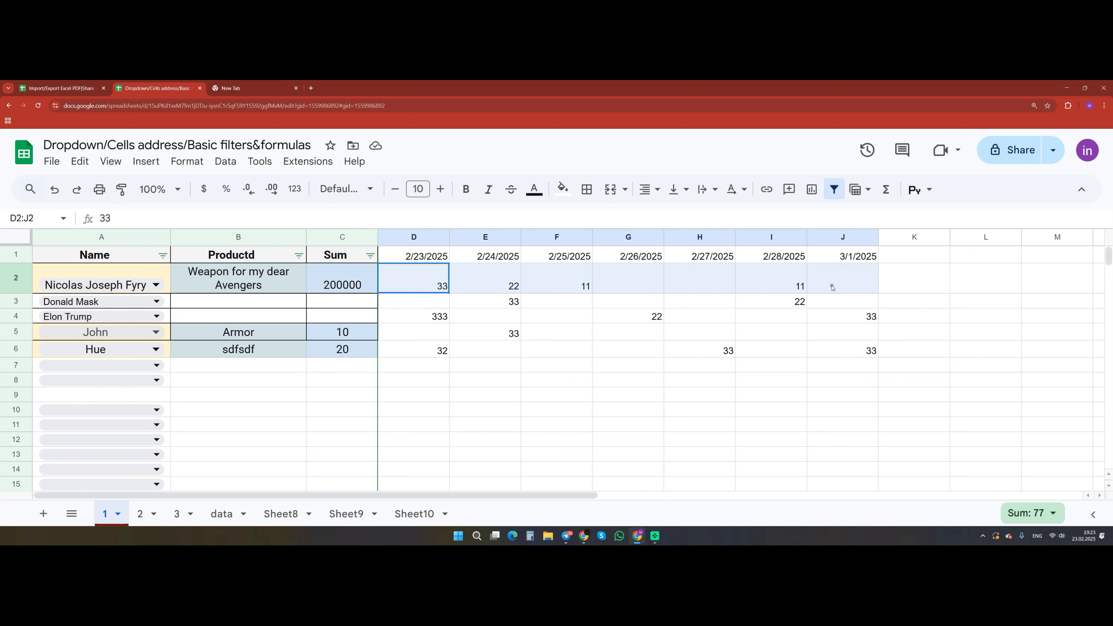
pyautogui.click(356, 285)
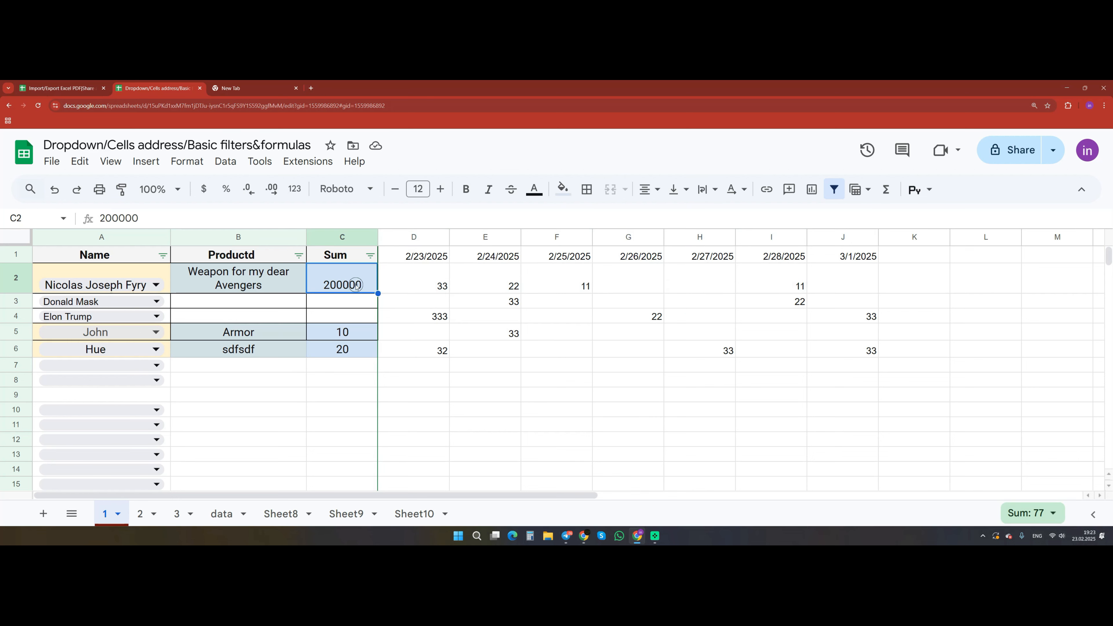
pyautogui.write('77')
pyautogui.click(410, 277)
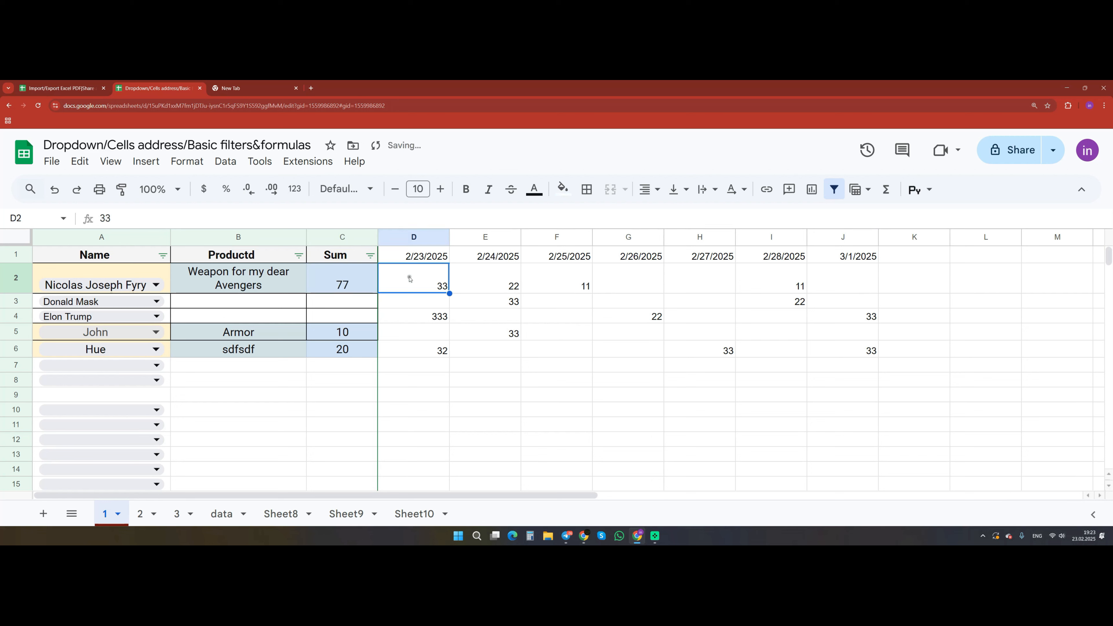
# Start a SUM formula in C2 over the range D2:J2, checking the function's help text.
pyautogui.click(352, 284)
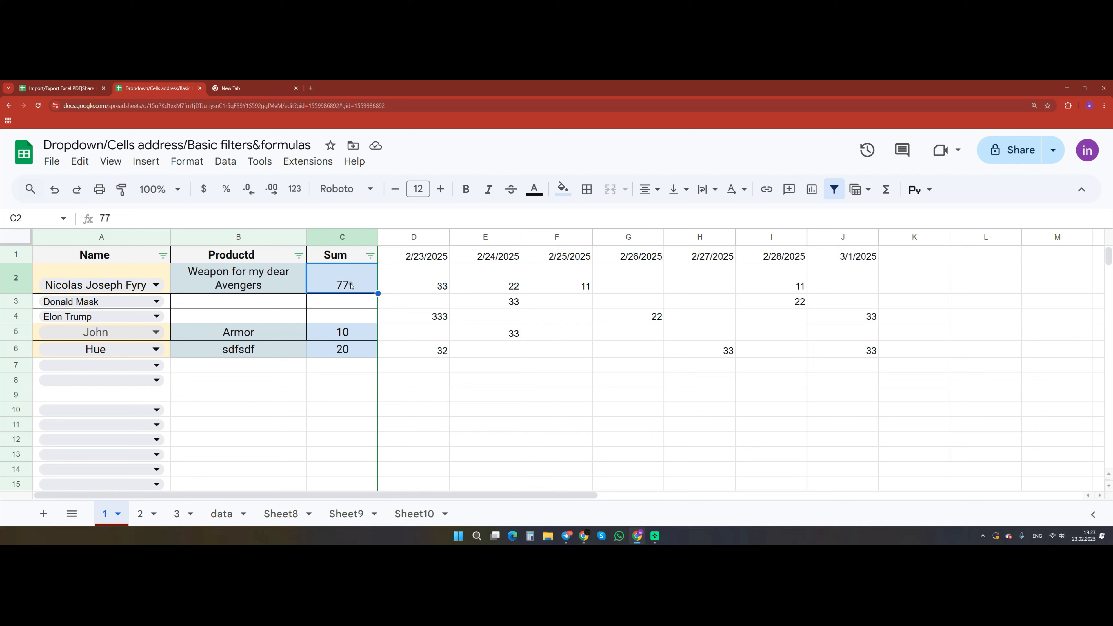
pyautogui.write('=')
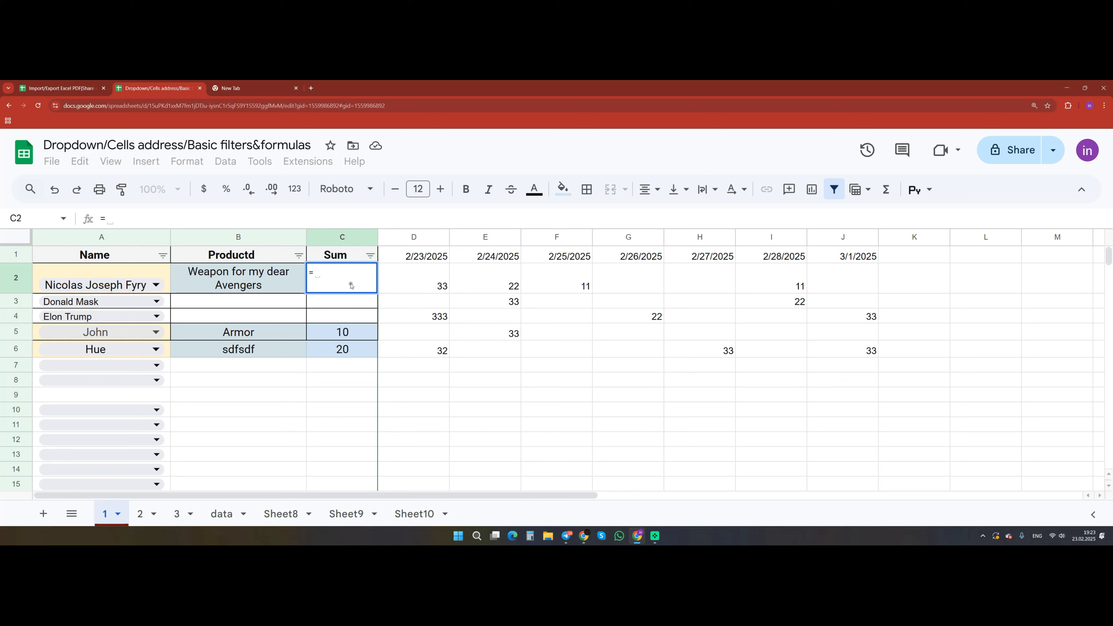
pyautogui.write('sum')
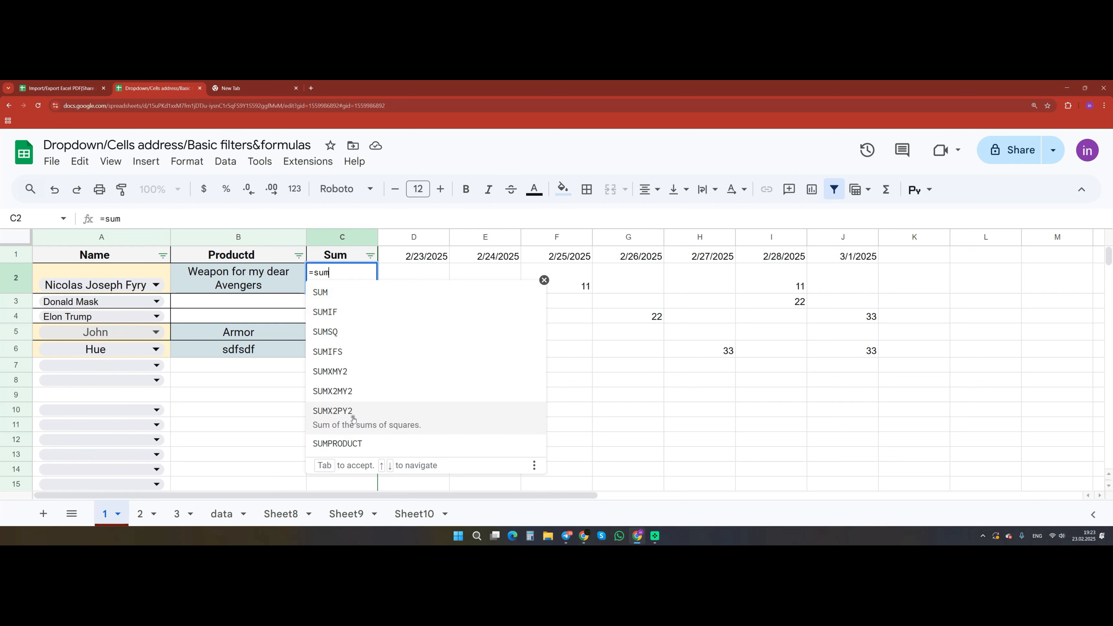
pyautogui.click(333, 300)
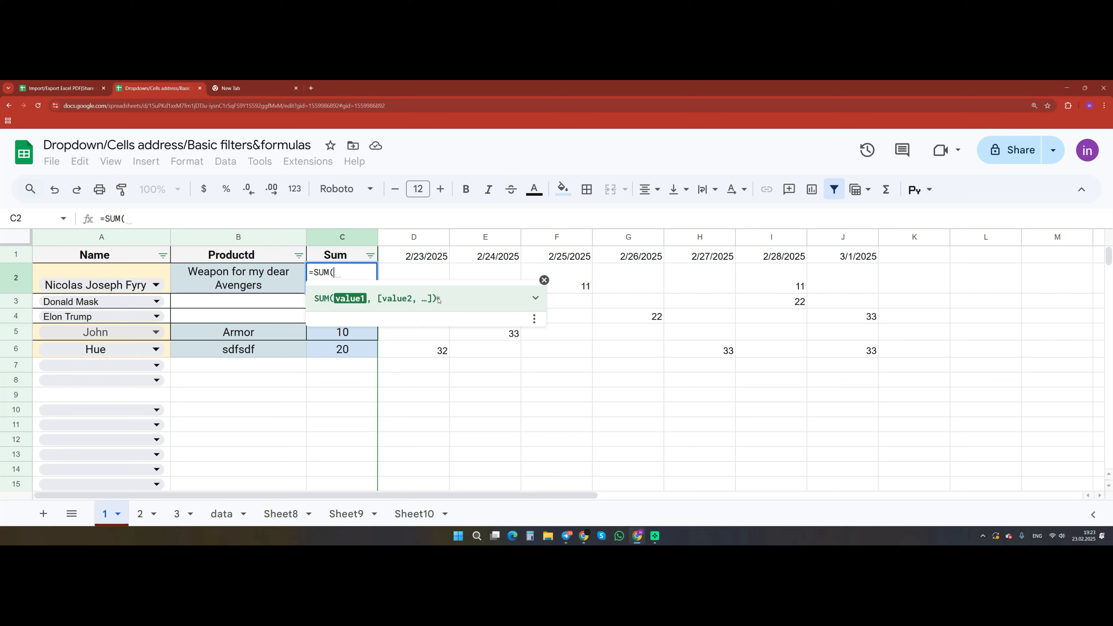
pyautogui.click(537, 303)
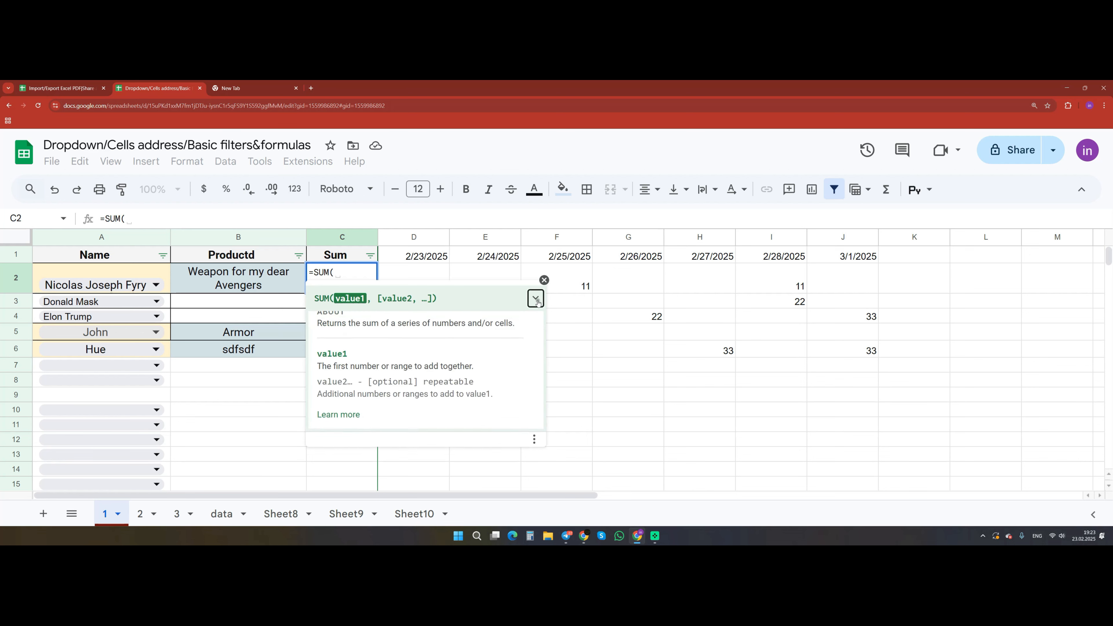
pyautogui.click(533, 299)
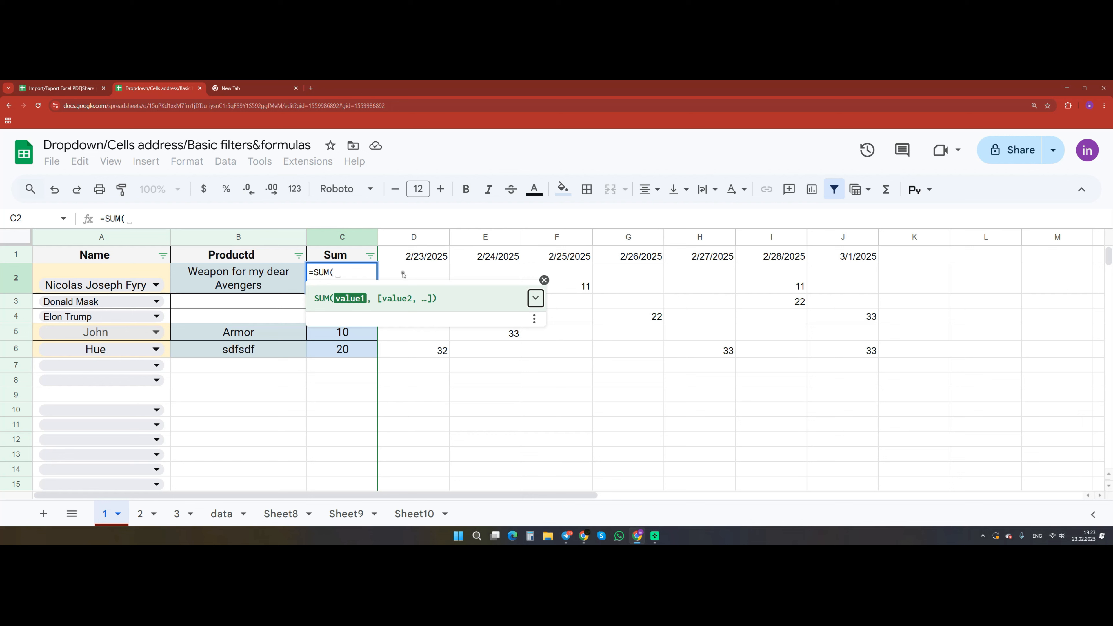
pyautogui.click(391, 274)
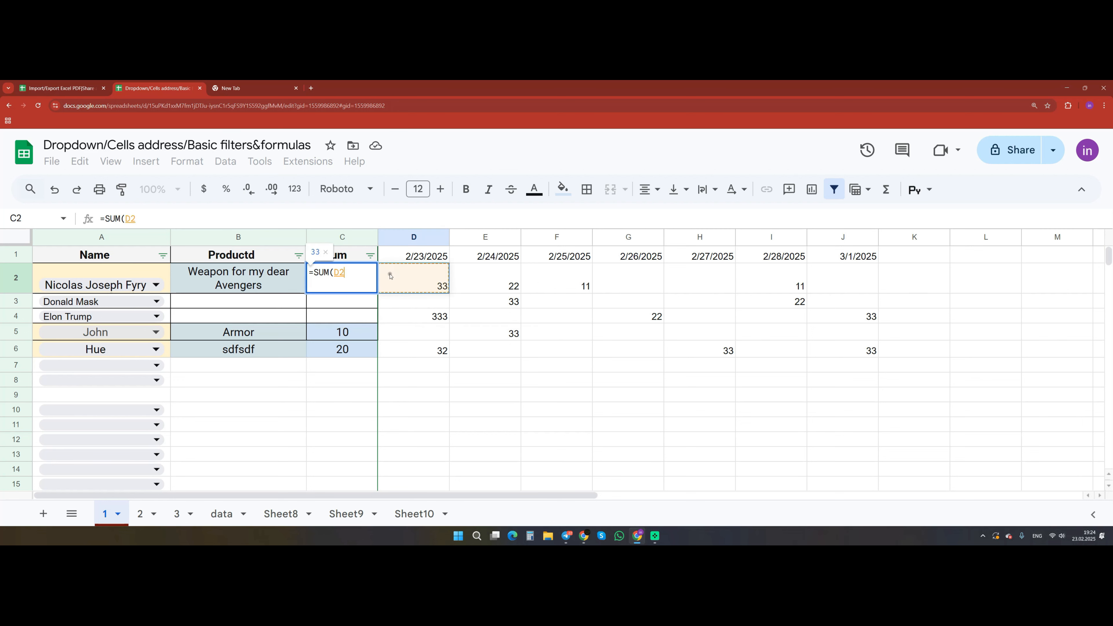
pyautogui.moveTo(397, 275); pyautogui.dragTo(812, 284)
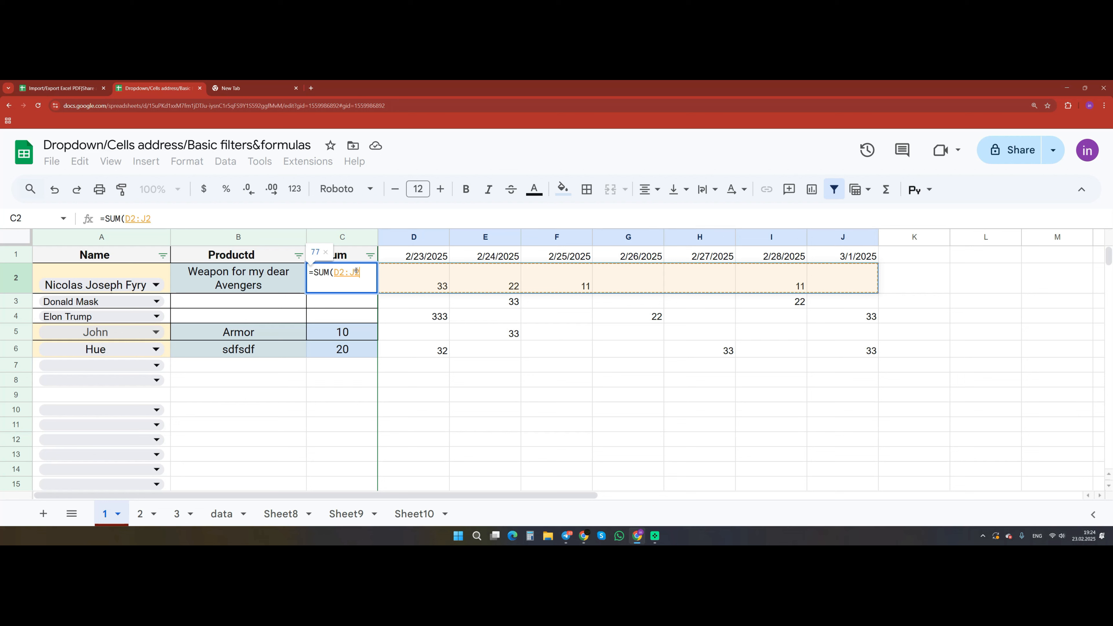
# Make the SUM range in C2 open-ended as D2:2 and complete the formula.
pyautogui.moveTo(355, 273); pyautogui.dragTo(350, 273)
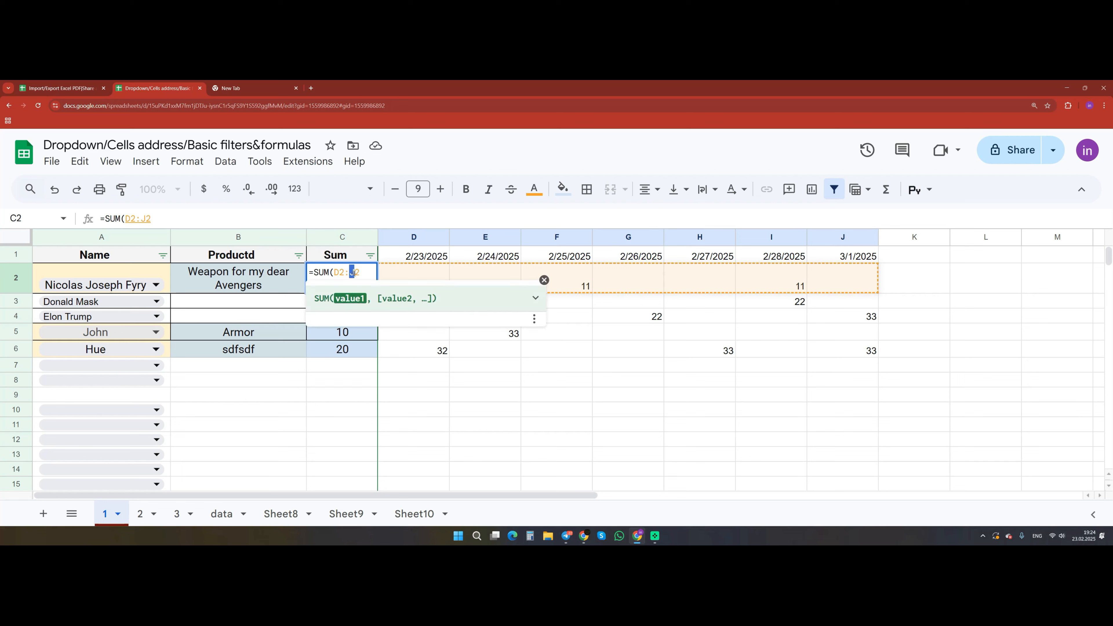
pyautogui.press('BackSpace')
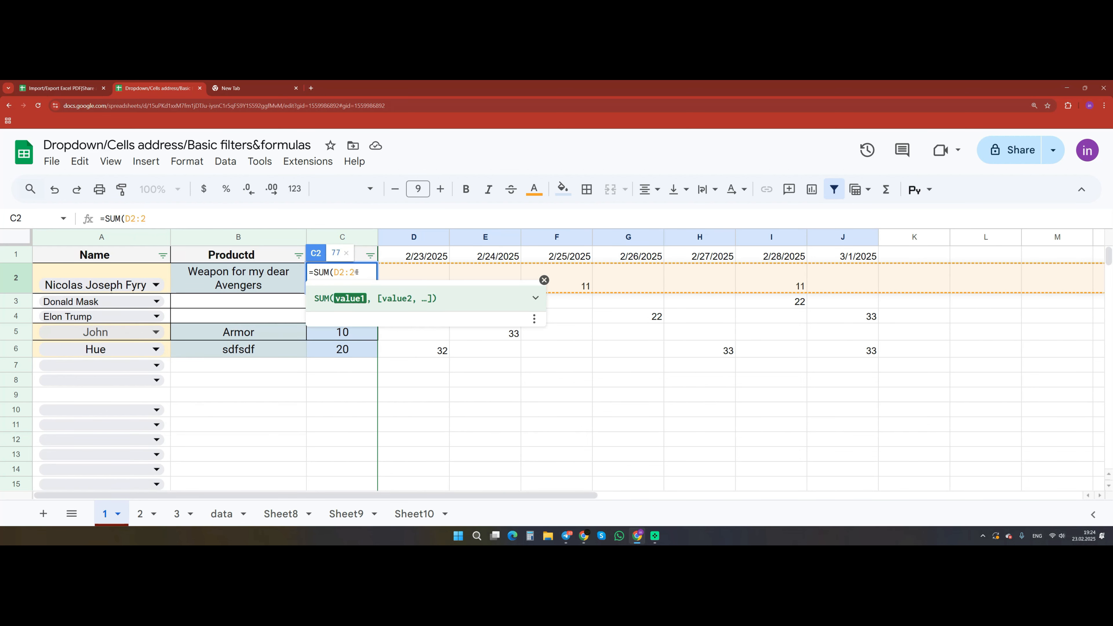
pyautogui.write(')')
pyautogui.press('Return')
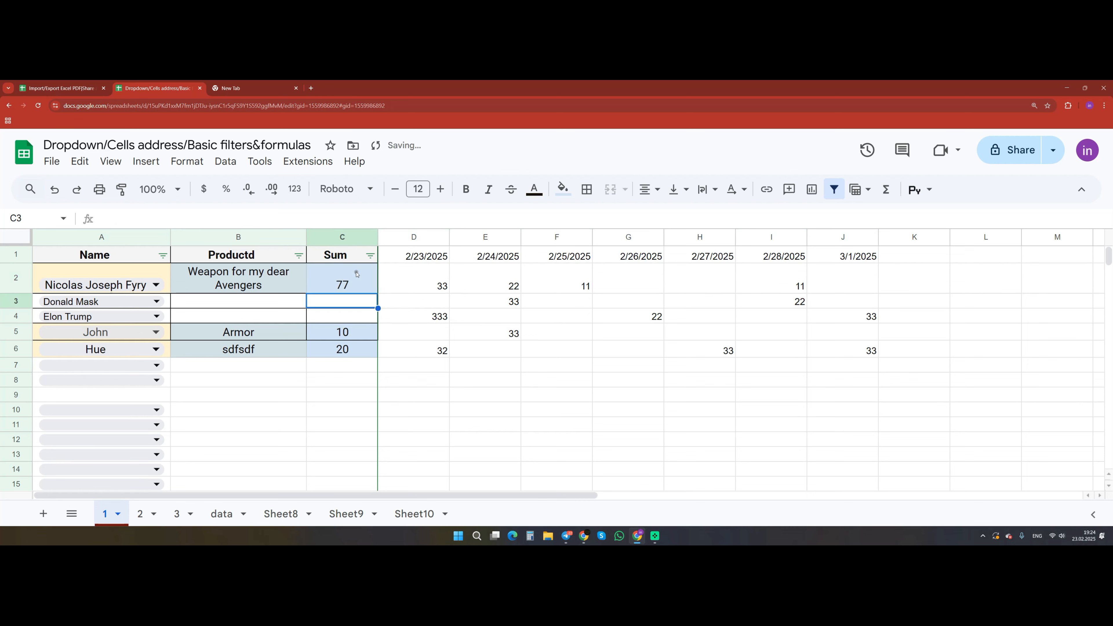
# Autofill the SUM formula from C2 down through C6 and check the copied formulas.
pyautogui.click(309, 284)
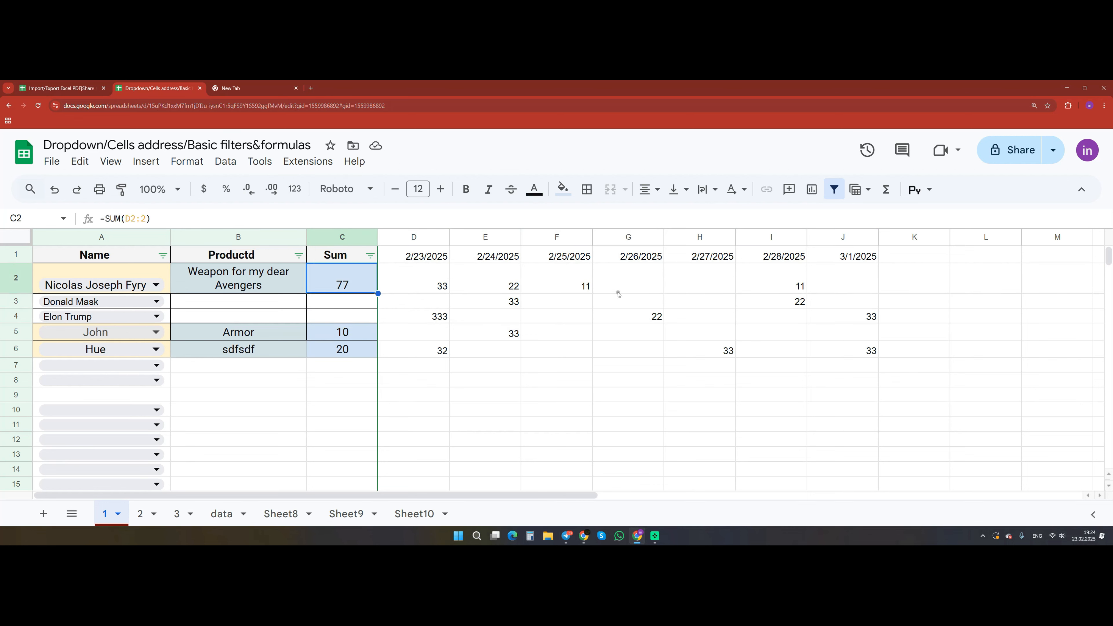
pyautogui.moveTo(379, 292); pyautogui.dragTo(368, 351)
pyautogui.click(338, 304)
pyautogui.click(340, 320)
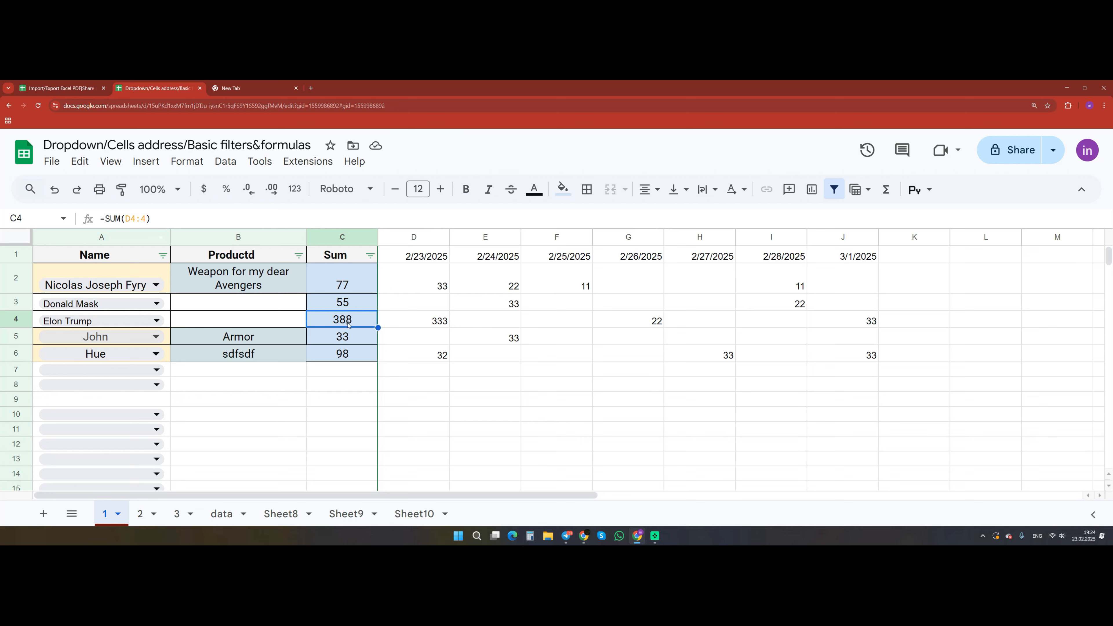
pyautogui.click(415, 324)
pyautogui.click(356, 340)
pyautogui.click(354, 356)
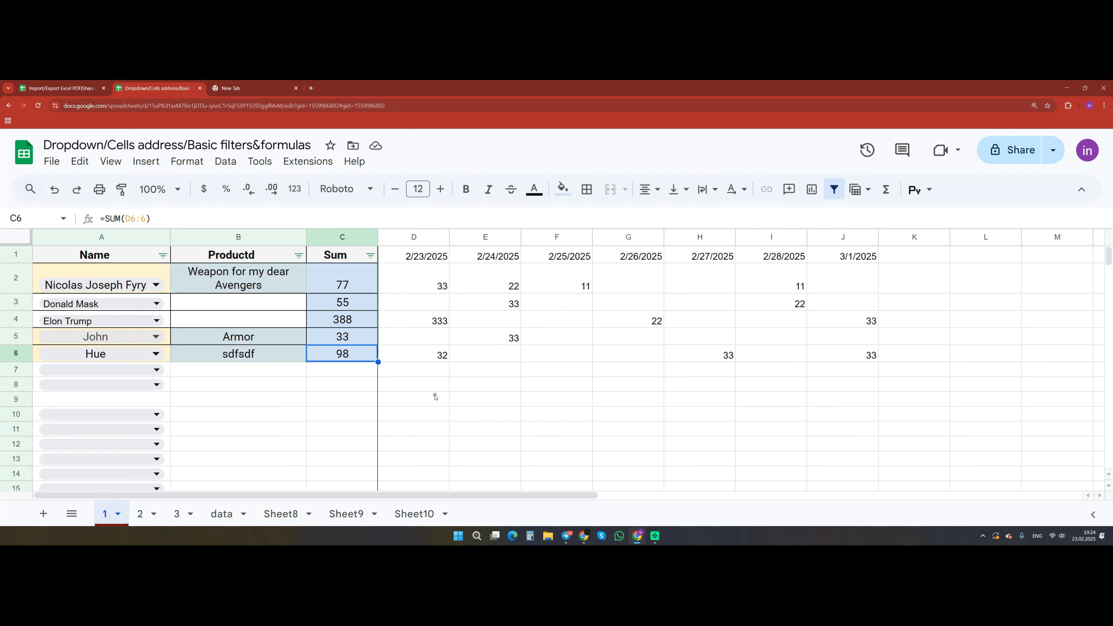
# Enter =sum(D2:D6) in D7 and autofill the formula across through J7.
pyautogui.click(431, 374)
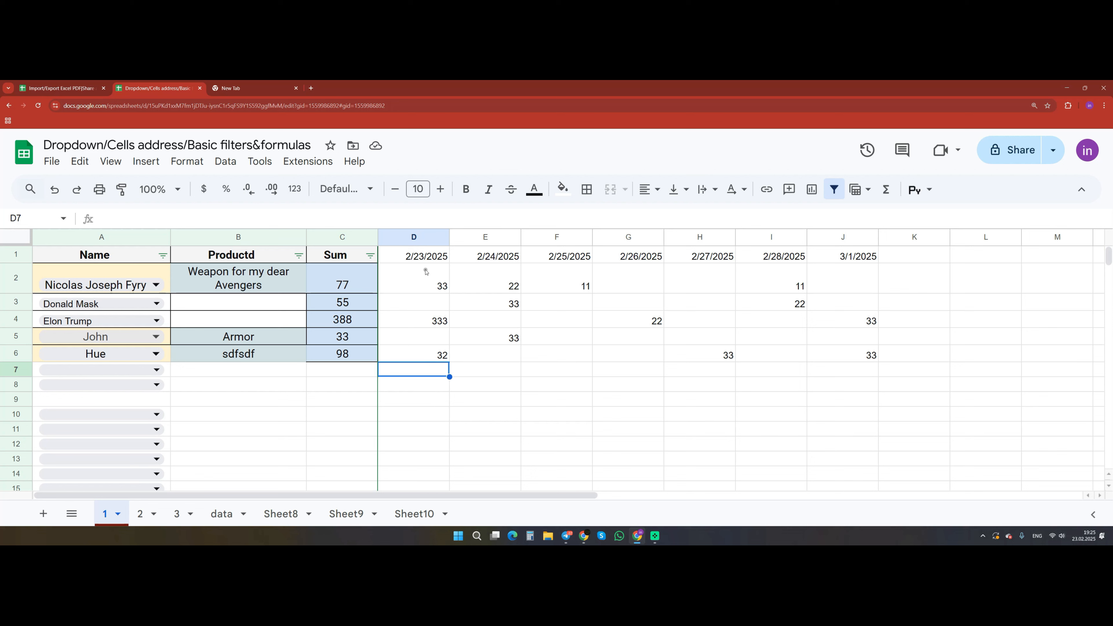
pyautogui.write('=')
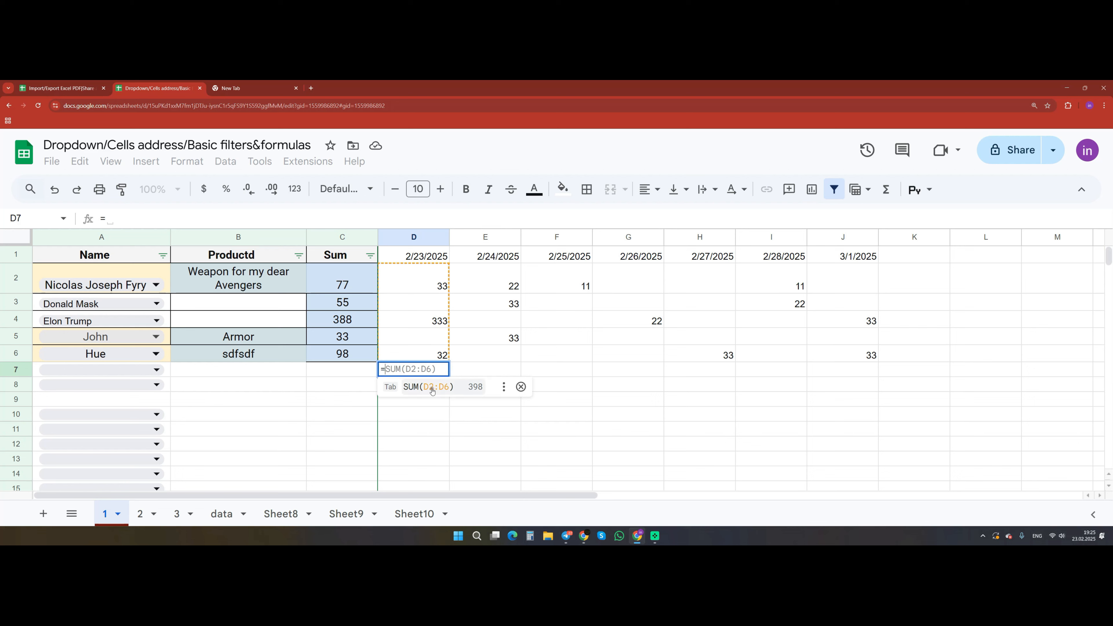
pyautogui.write('sum(')
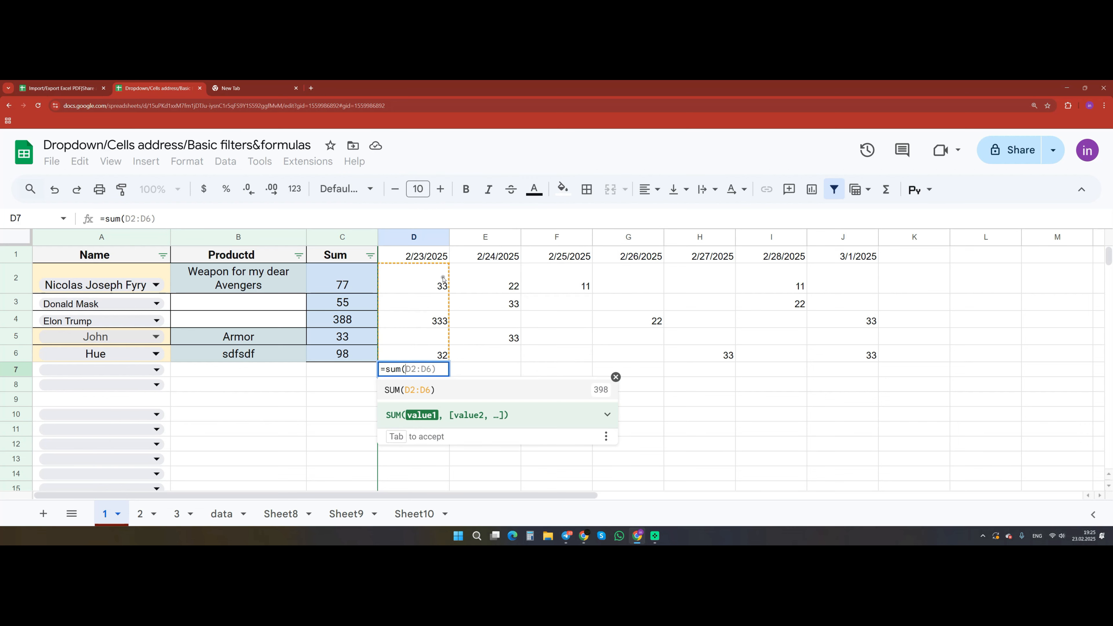
pyautogui.moveTo(442, 281); pyautogui.dragTo(437, 348)
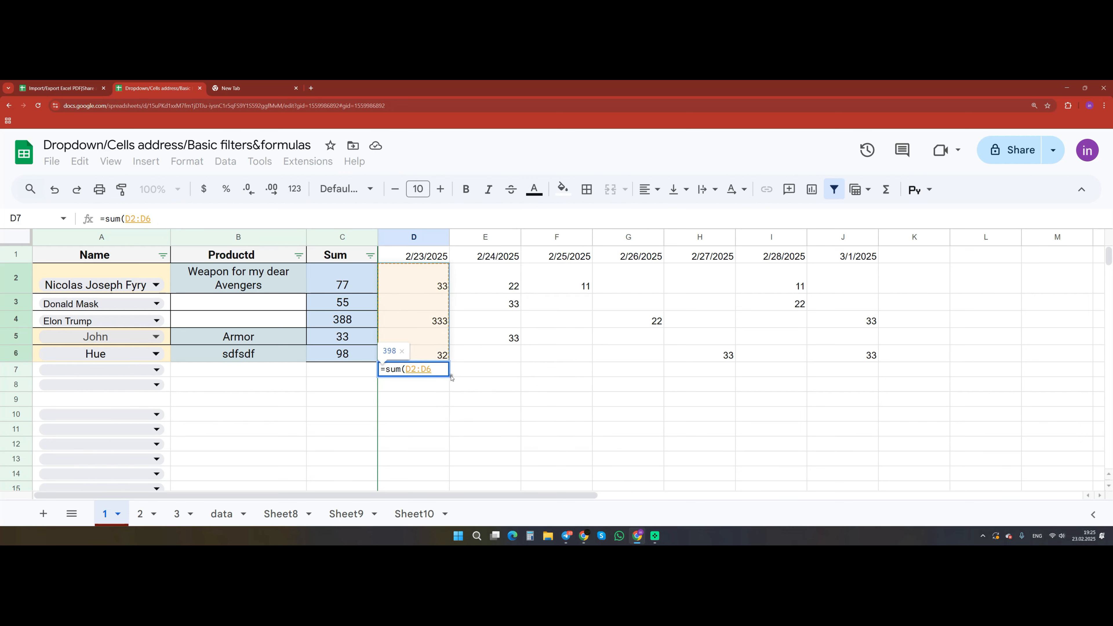
pyautogui.write(')')
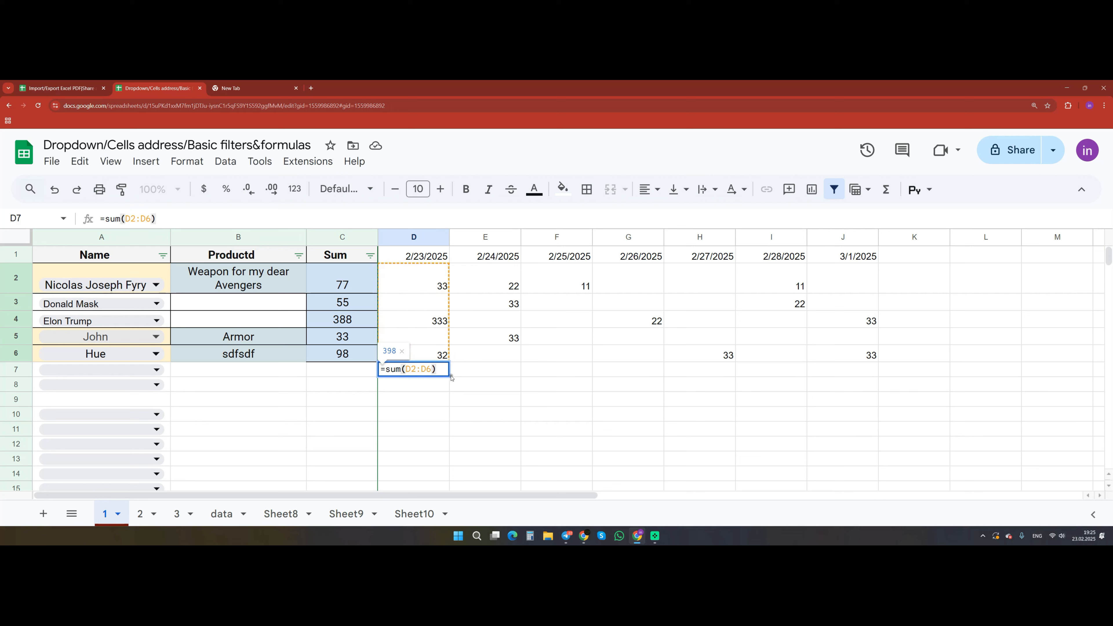
pyautogui.press('Return')
pyautogui.press('Up')
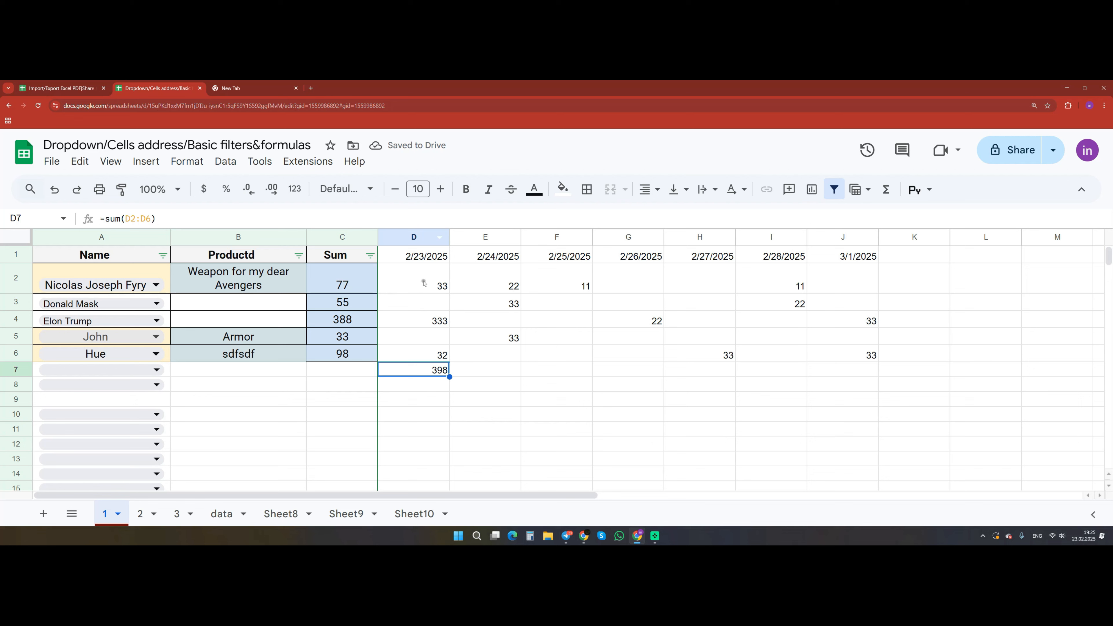
pyautogui.moveTo(450, 378); pyautogui.dragTo(858, 378)
pyautogui.click(862, 374)
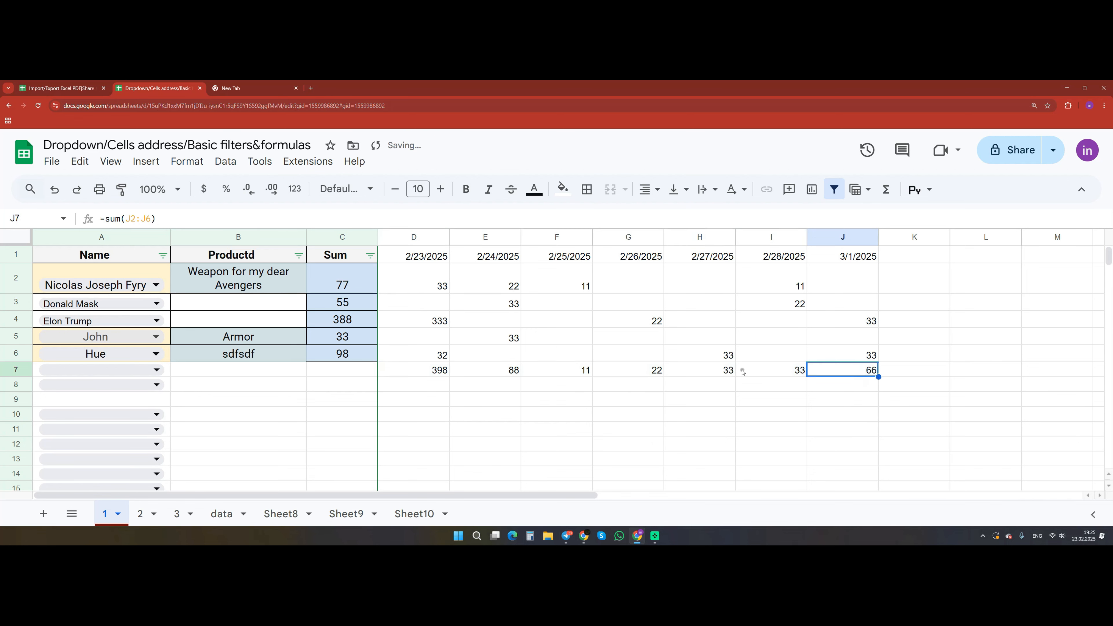
# Insert an empty row above the column totals in row 7.
pyautogui.click(733, 371)
pyautogui.rightClick(17, 369)
pyautogui.click(81, 302)
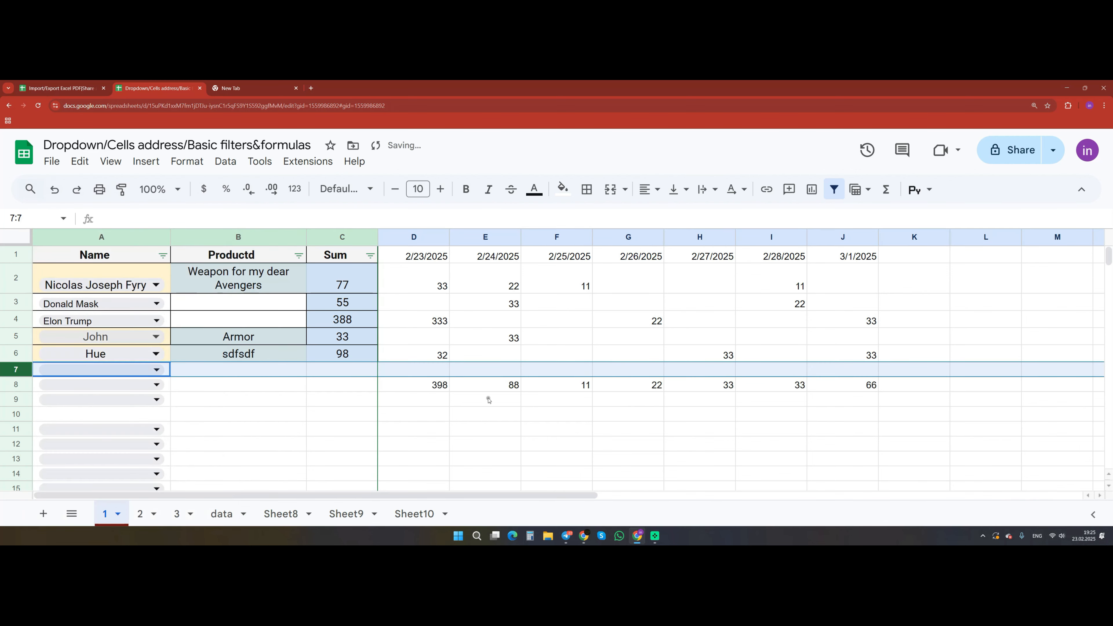
# Copy the SUM formula from C6 into C8 to add up the column totals in row 8.
pyautogui.click(342, 353)
pyautogui.hotkey('ctrl', 'c')
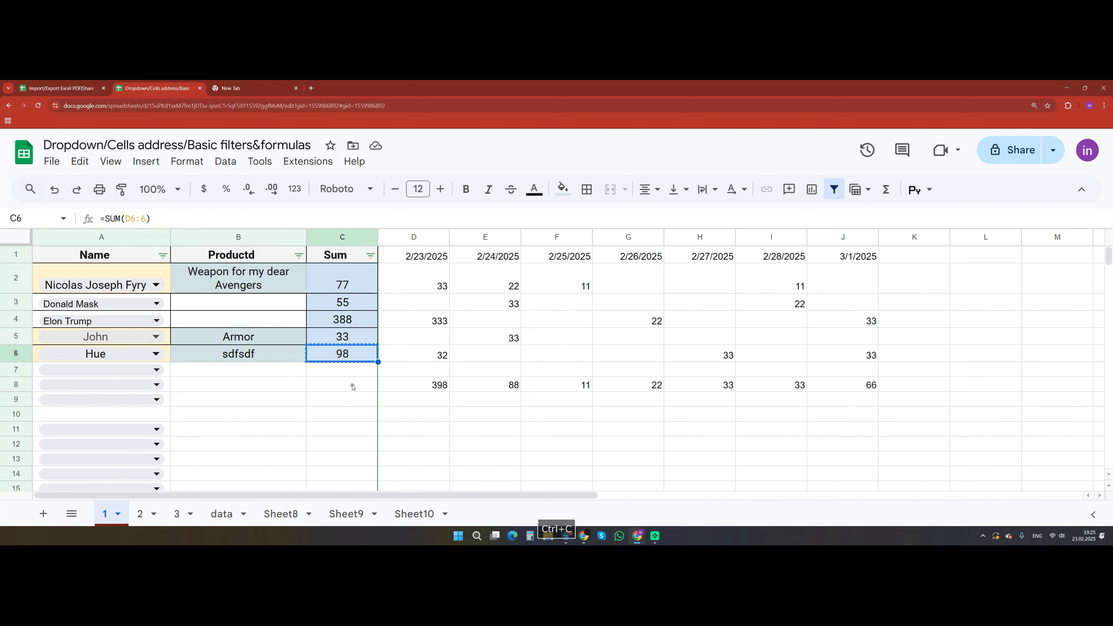
pyautogui.click(355, 385)
pyautogui.hotkey('ctrl', 'v')
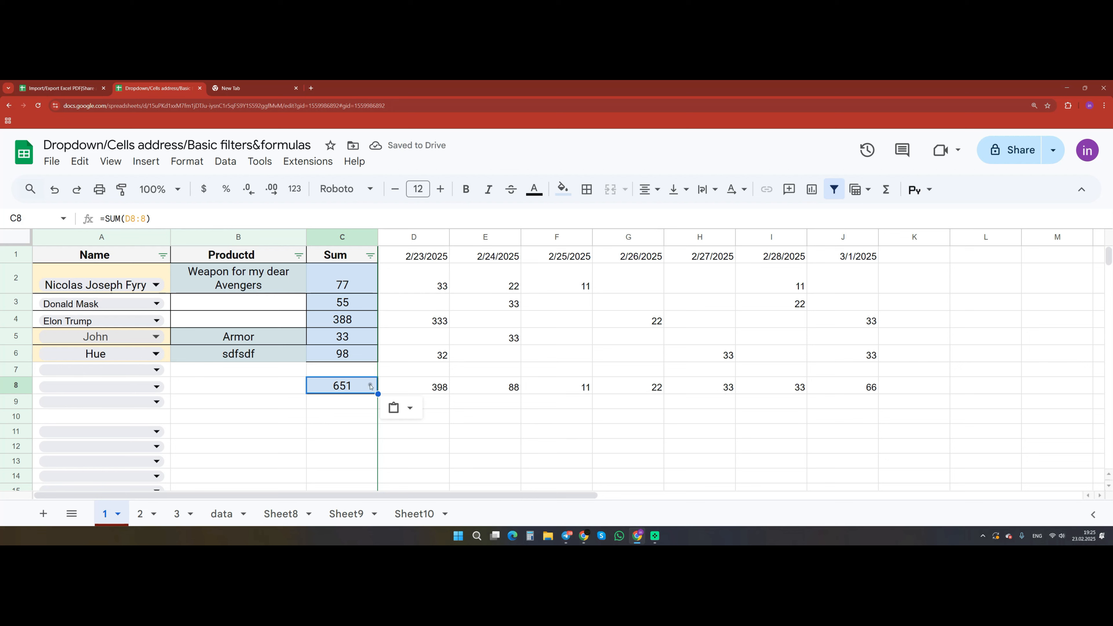
# Check the grand total in C8 against D8:J8, review the SUM formulas in C2 and C8, and open Sheet9.
pyautogui.moveTo(401, 388); pyautogui.dragTo(863, 385)
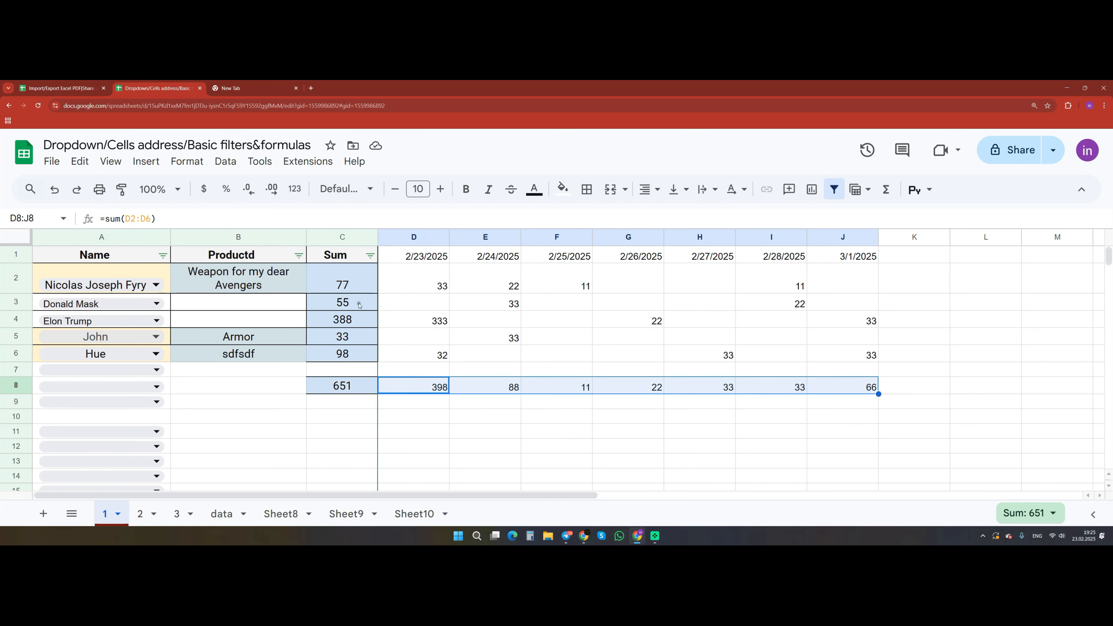
pyautogui.click(354, 284)
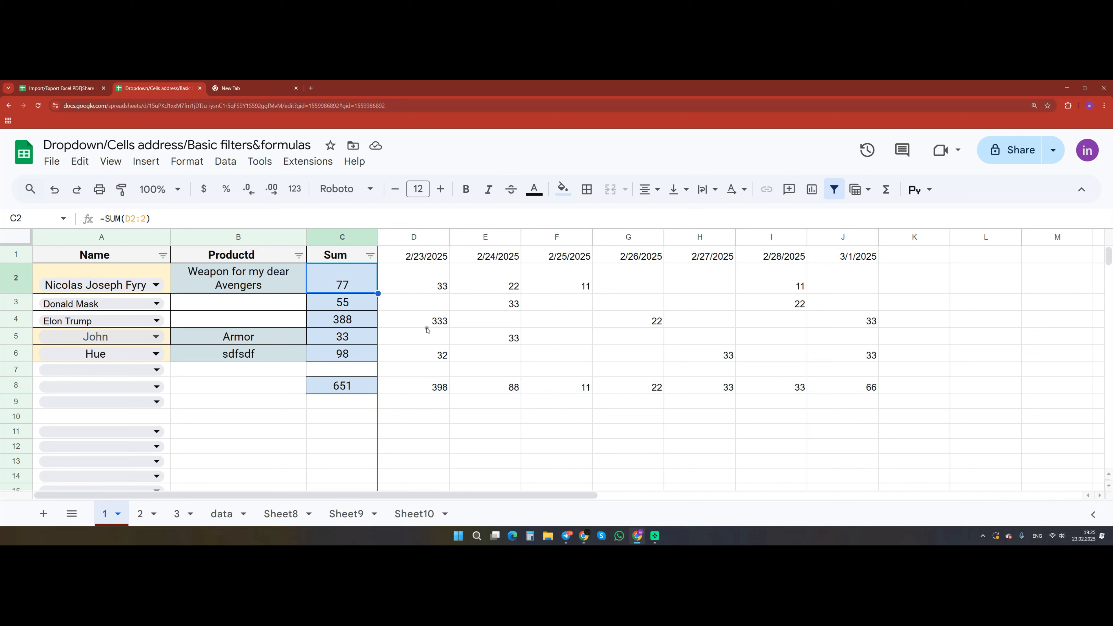
pyautogui.click(370, 391)
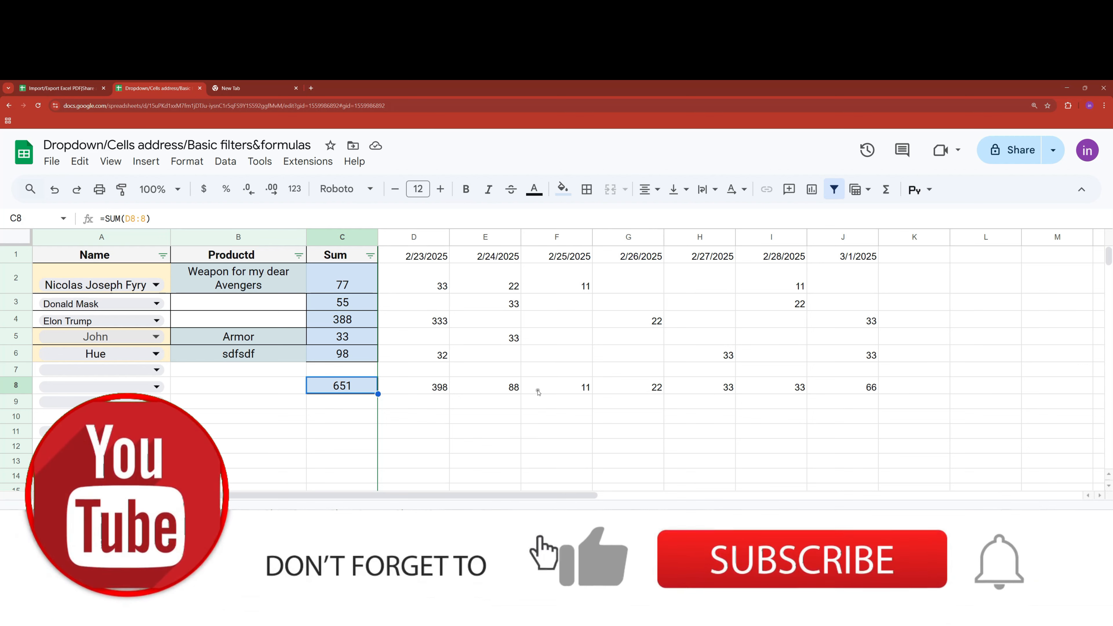
pyautogui.click(356, 516)
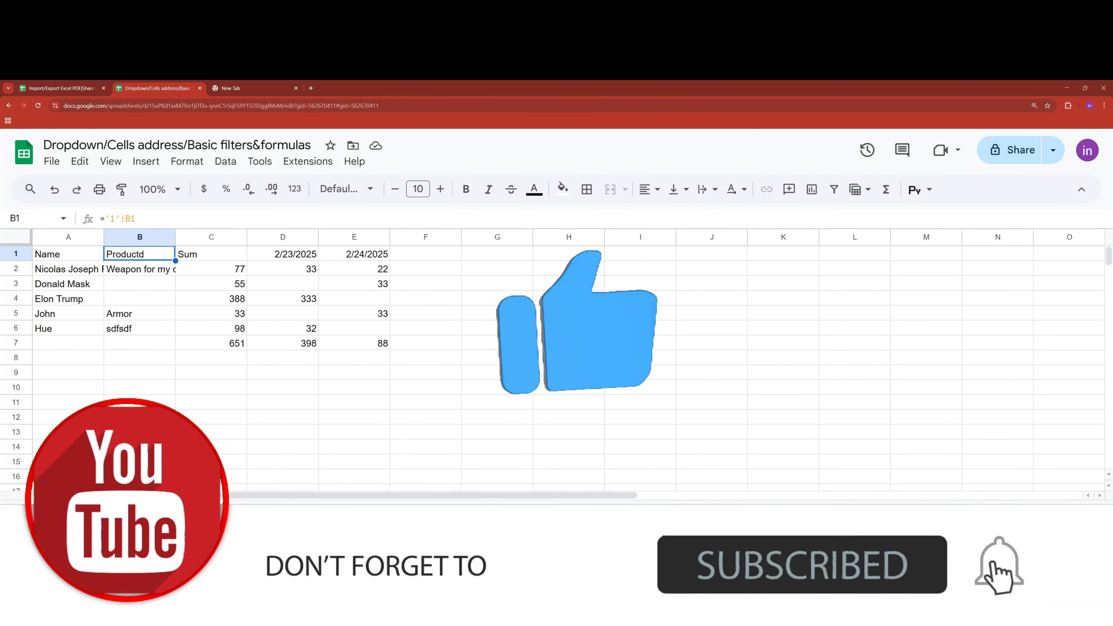